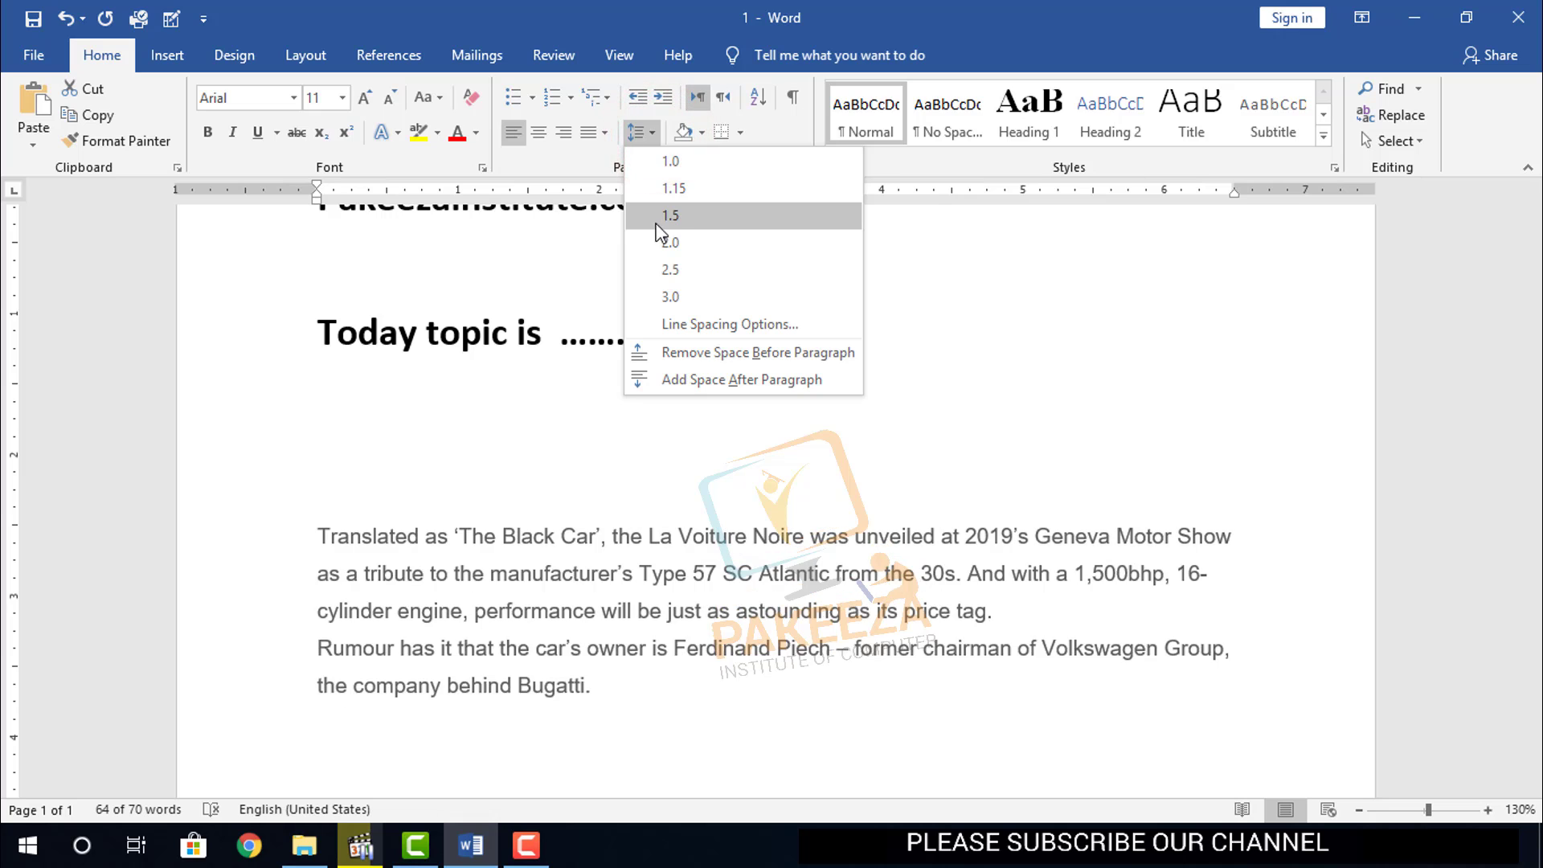
# Set the line spacing of the selected text about the La Voiture Noire to 1.5 and deselect it
pyautogui.click(668, 215)
pyautogui.scroll(-2, 635, 633)
pyautogui.click(634, 632)
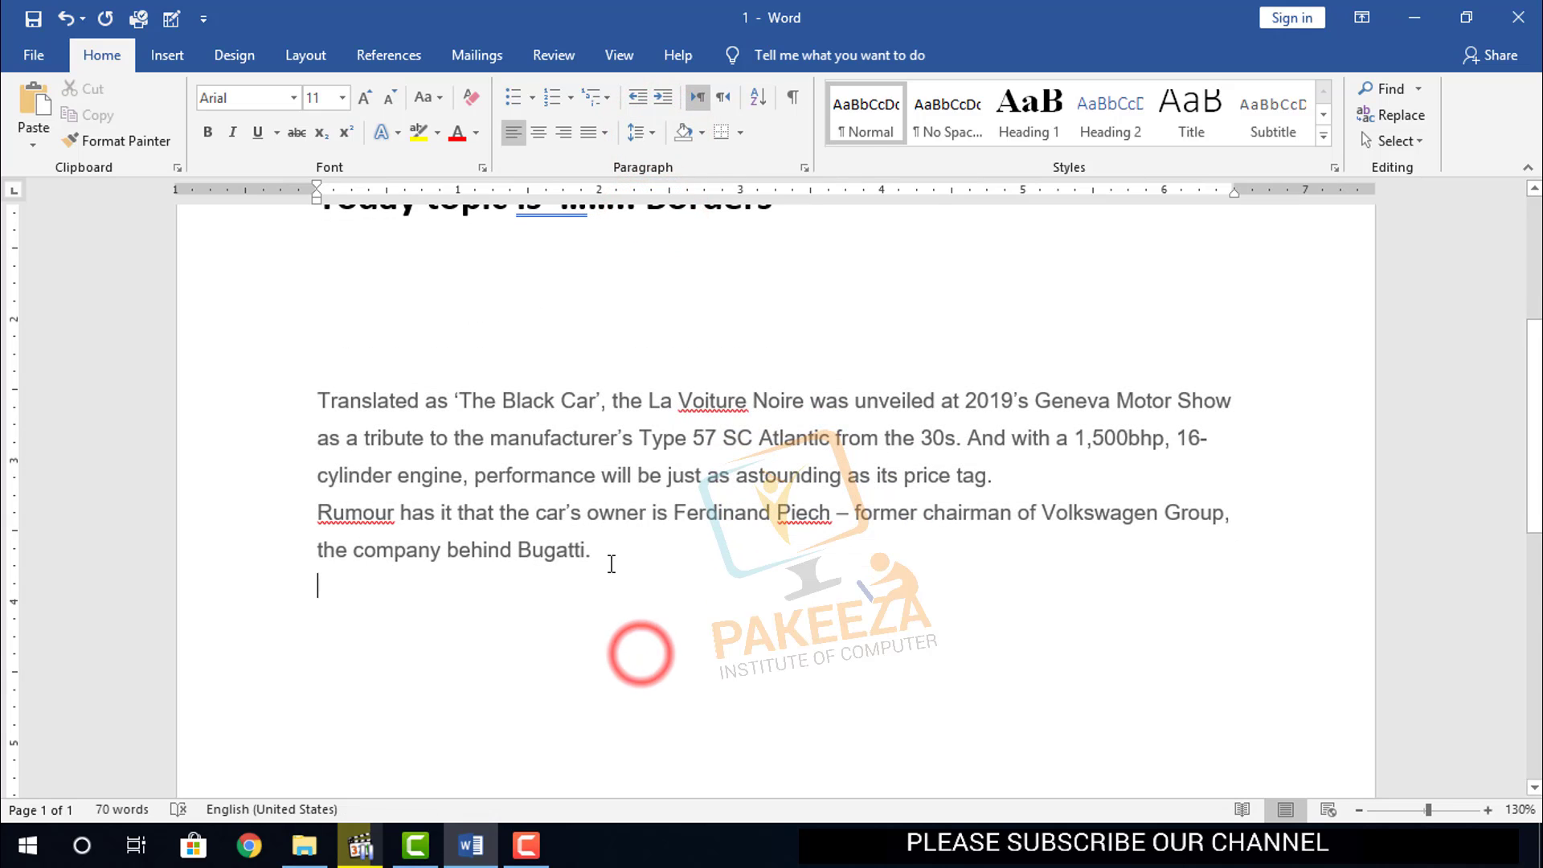
pyautogui.scroll(2, 623, 643)
pyautogui.moveTo(623, 685); pyautogui.dragTo(317, 534)
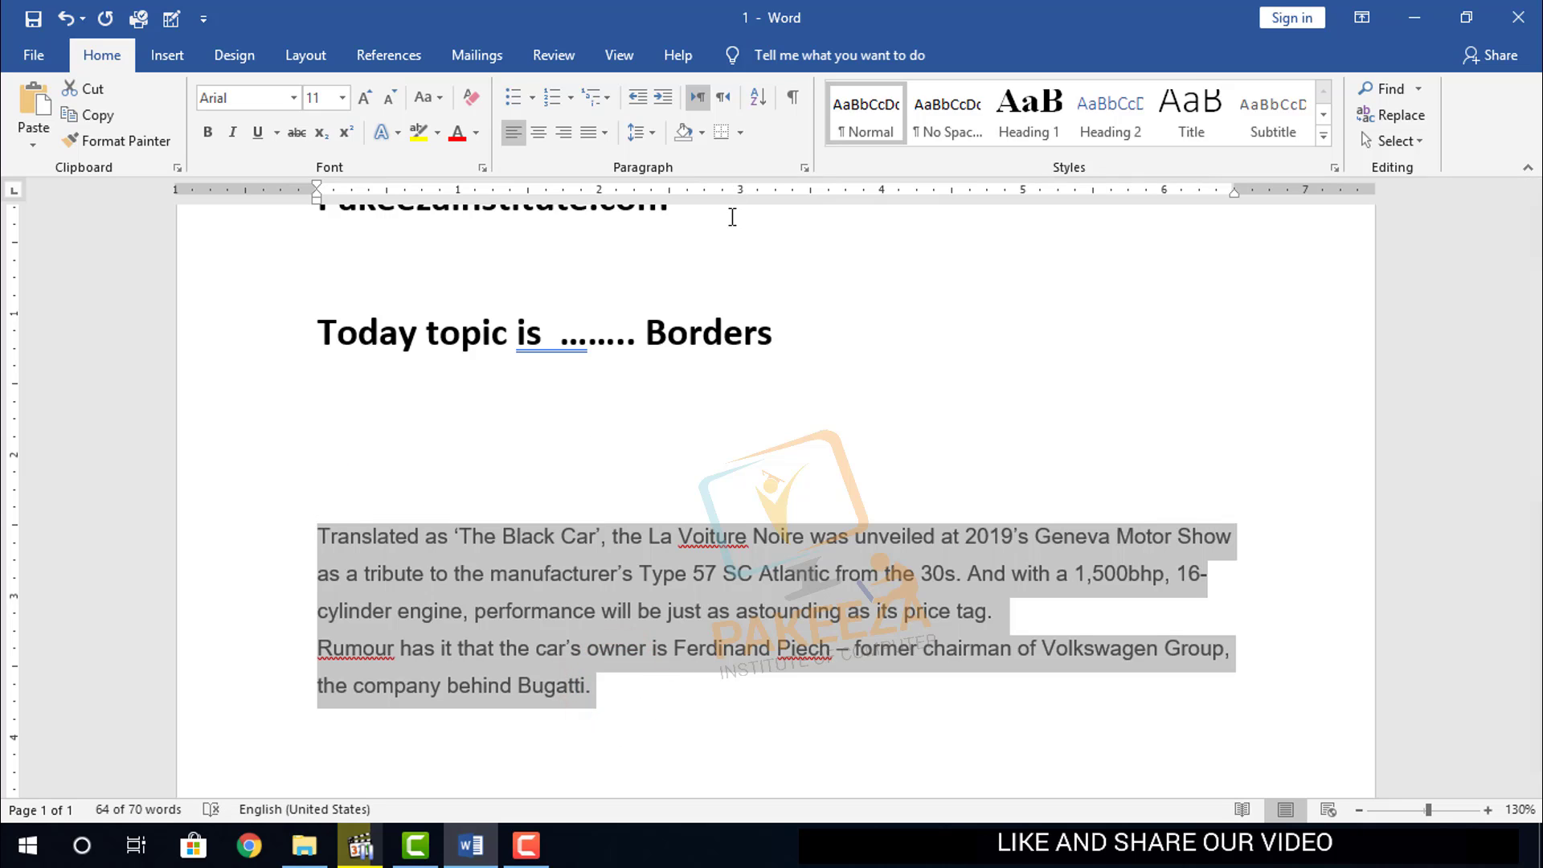
pyautogui.click(738, 131)
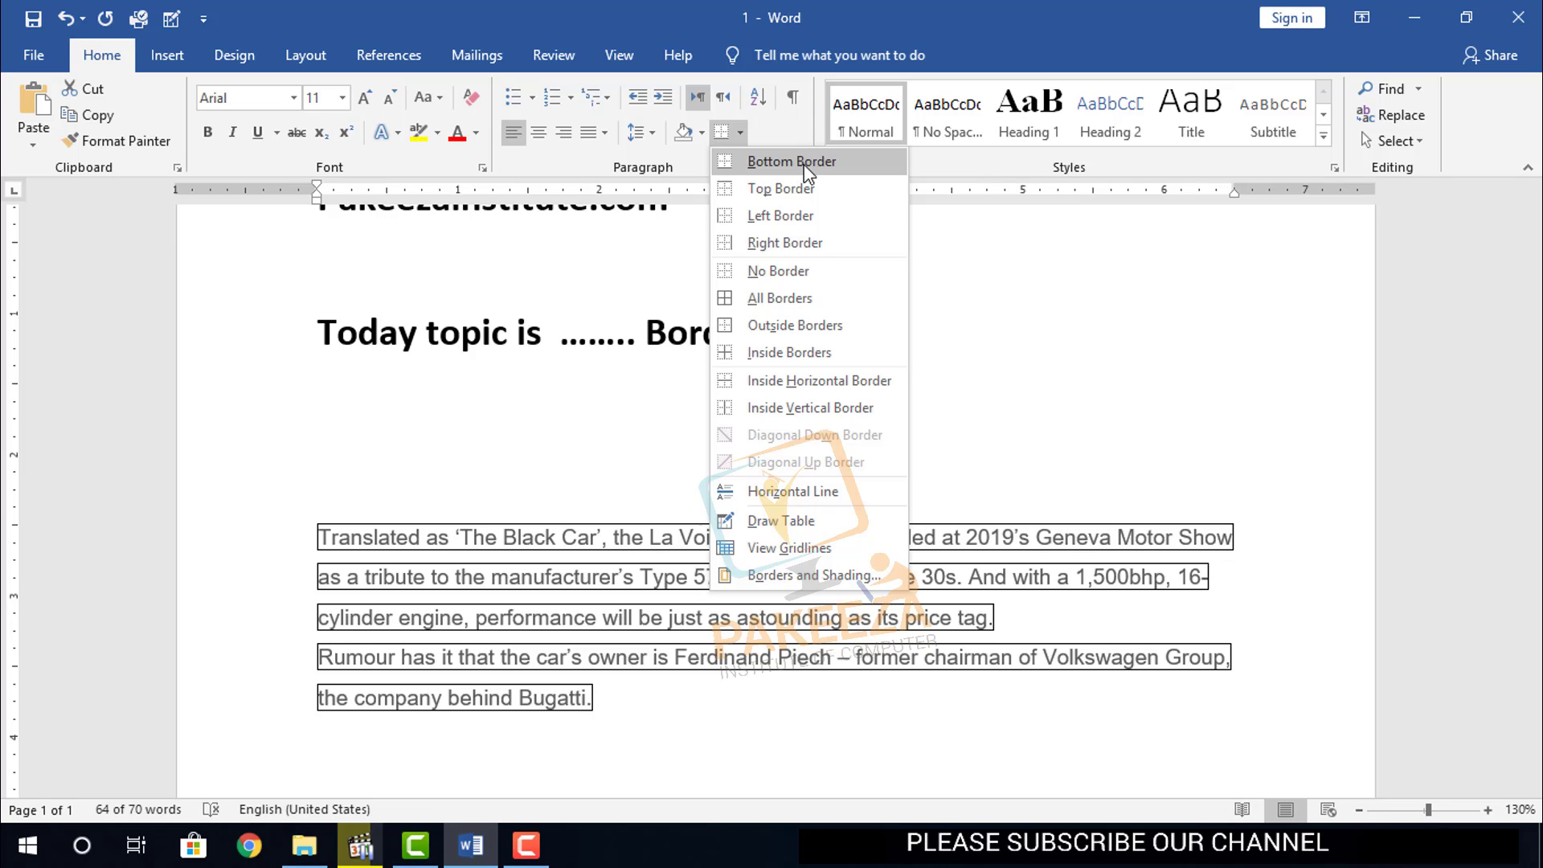
pyautogui.click(964, 396)
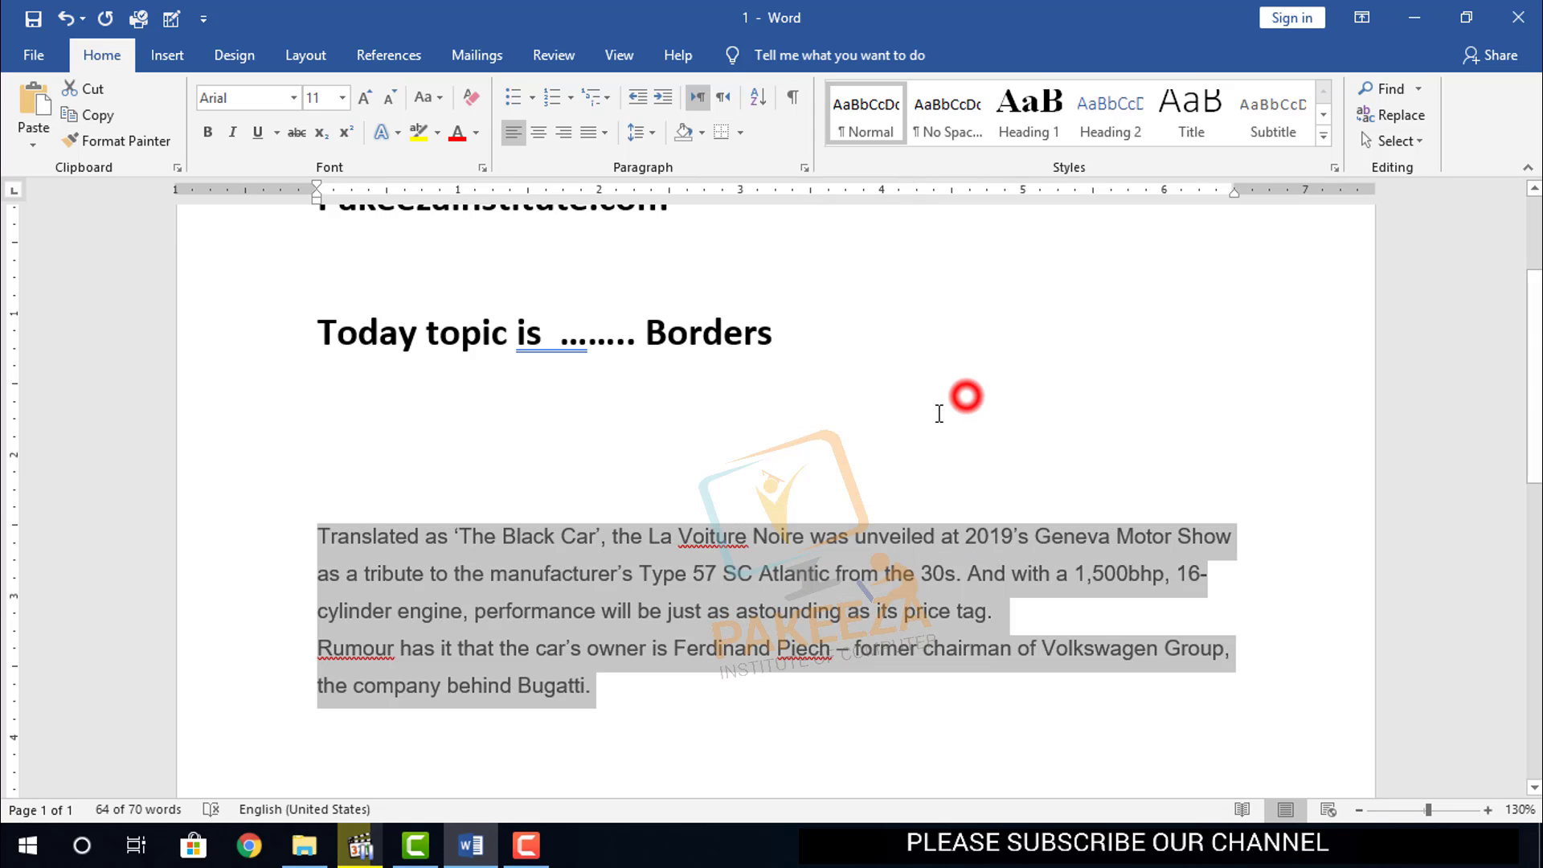
pyautogui.click(631, 743)
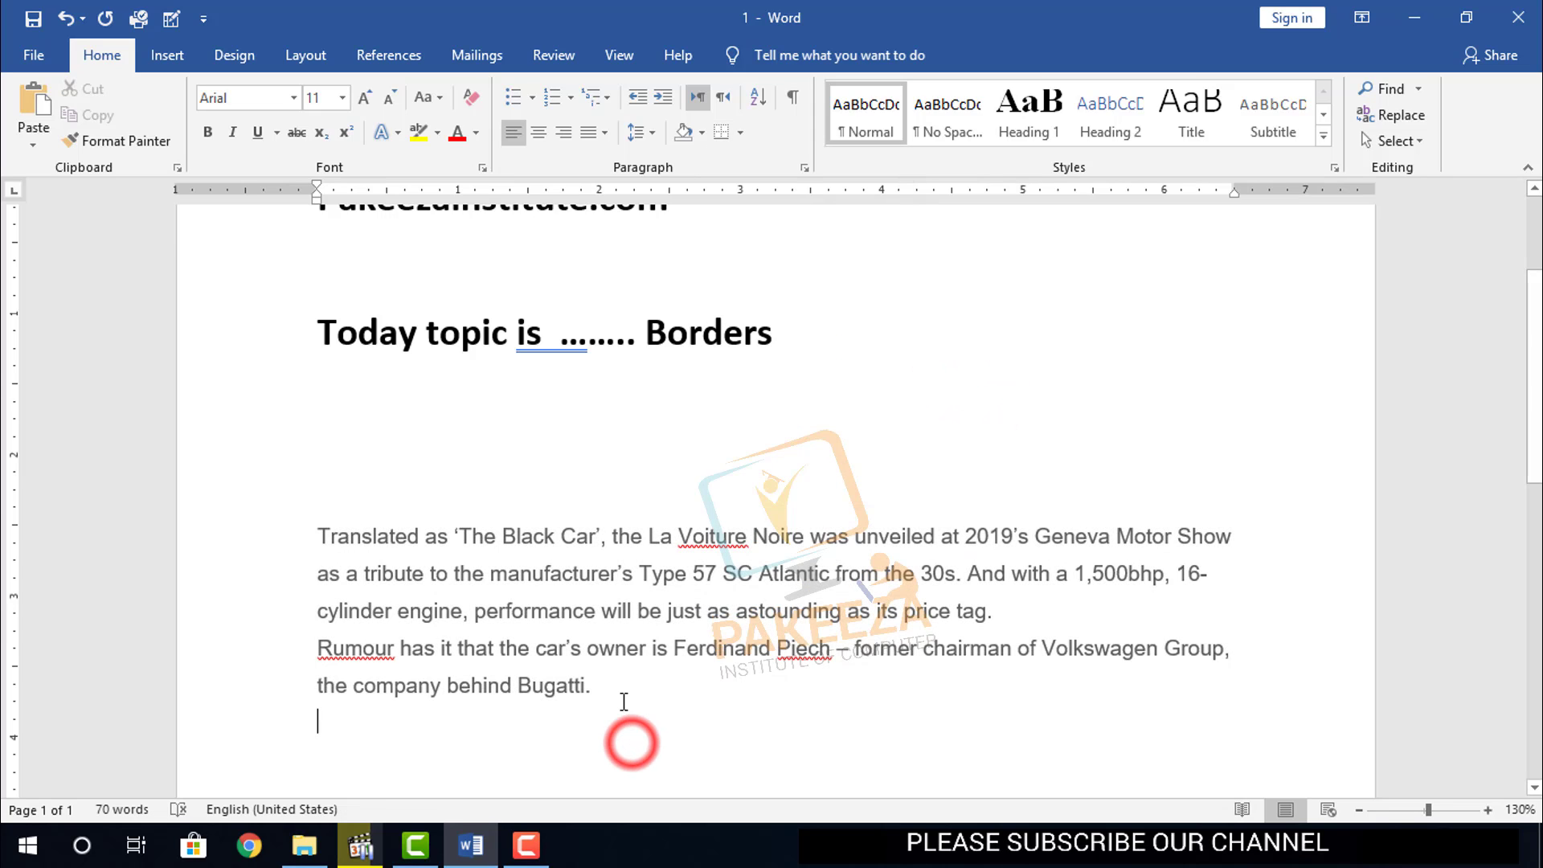
pyautogui.click(740, 131)
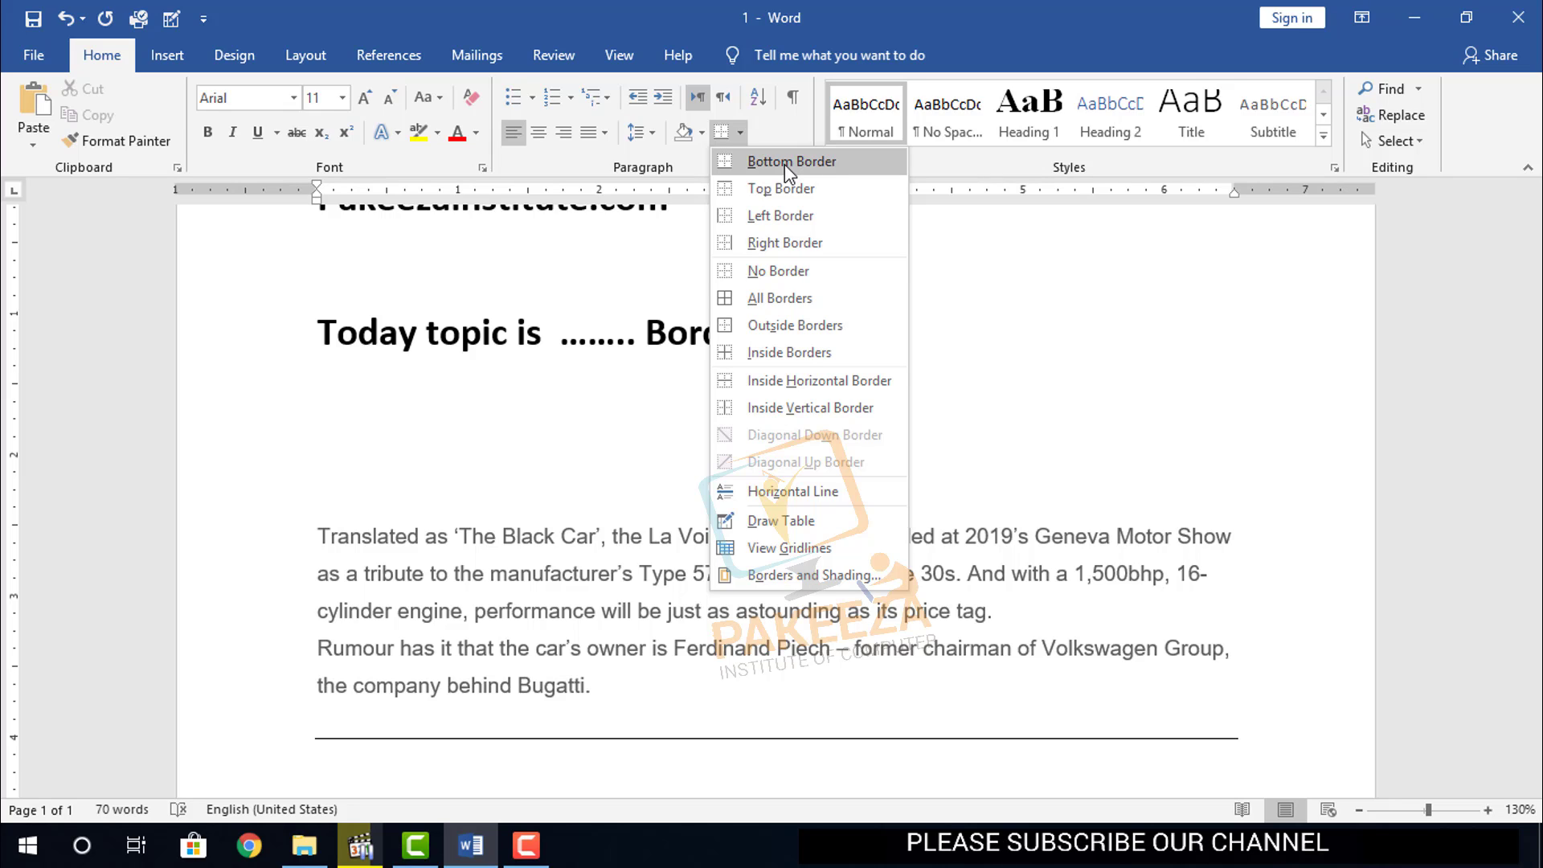
pyautogui.click(596, 418)
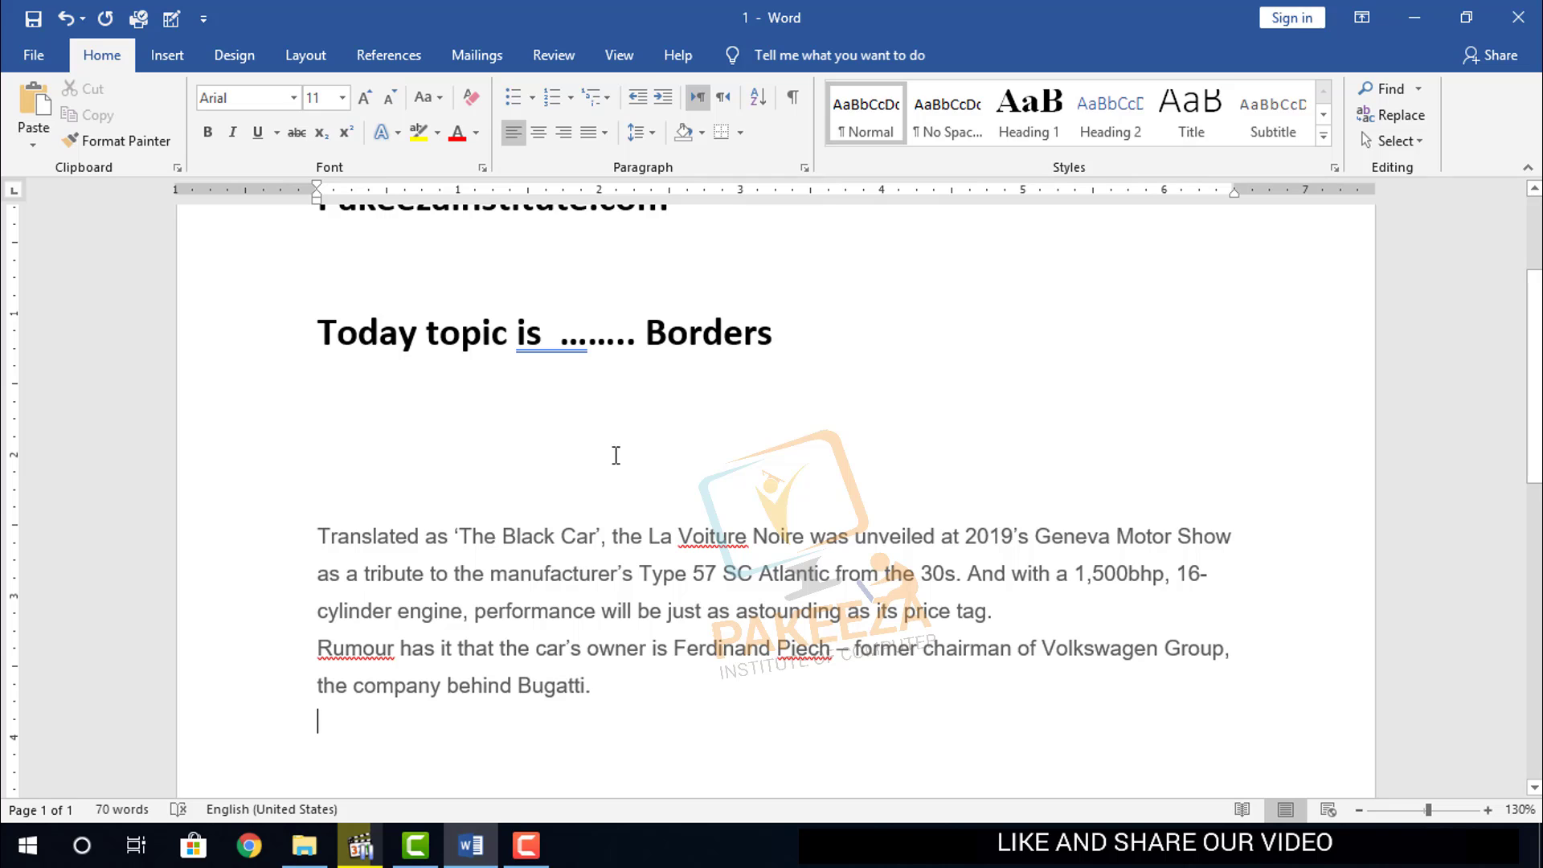
# Add a bottom border and a top border to the body text, with the cursor after "the company behind Bugatti."
pyautogui.moveTo(610, 695)
pyautogui.mouseDown()
pyautogui.moveTo(543, 671)
pyautogui.moveTo(612, 714)
pyautogui.mouseUp()
pyautogui.click(620, 700)
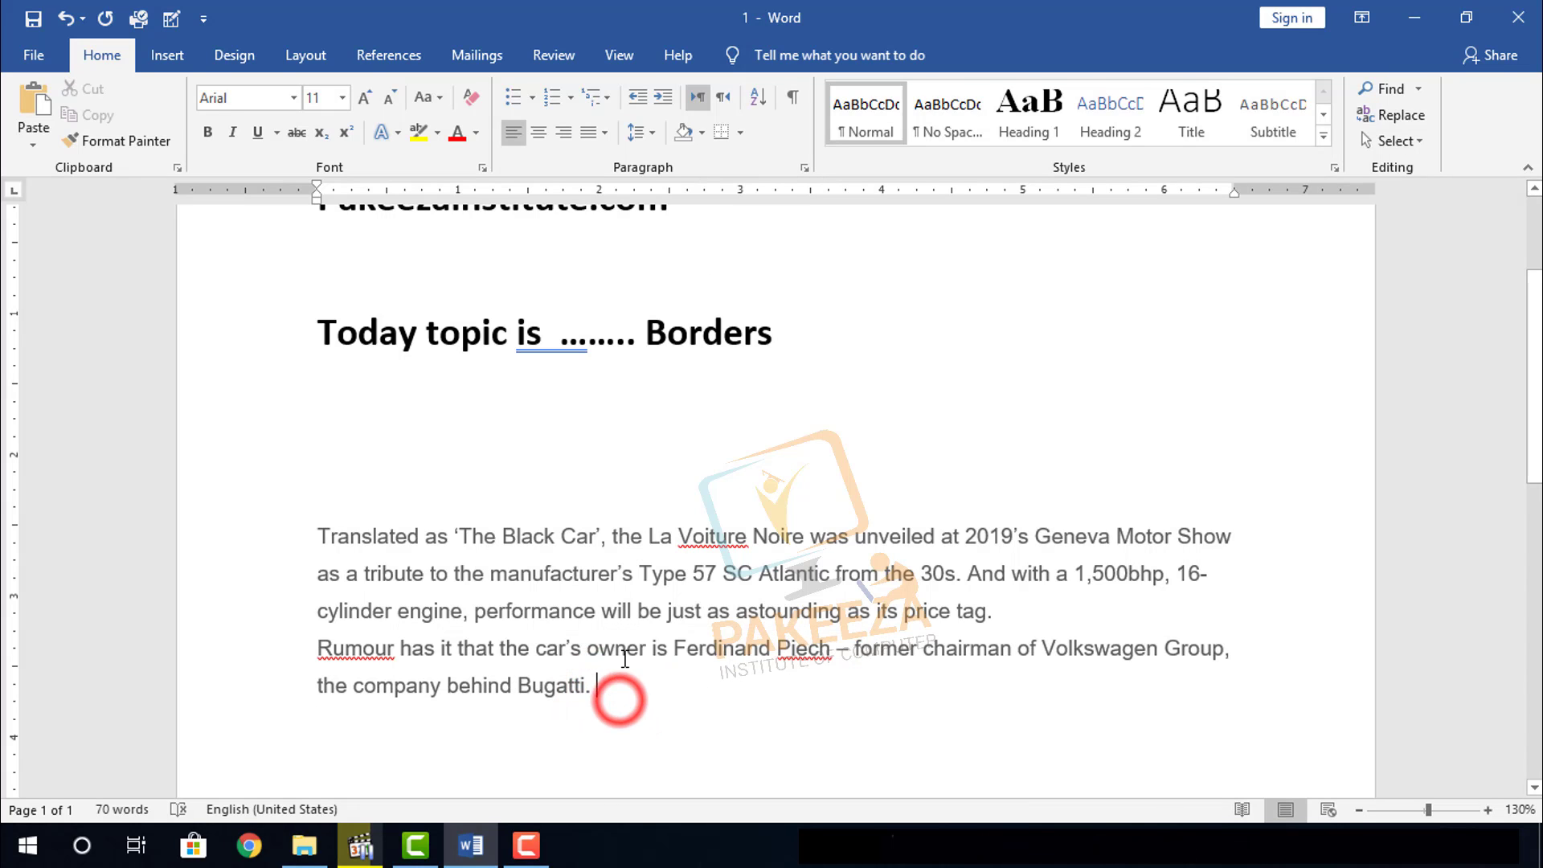
pyautogui.click(739, 132)
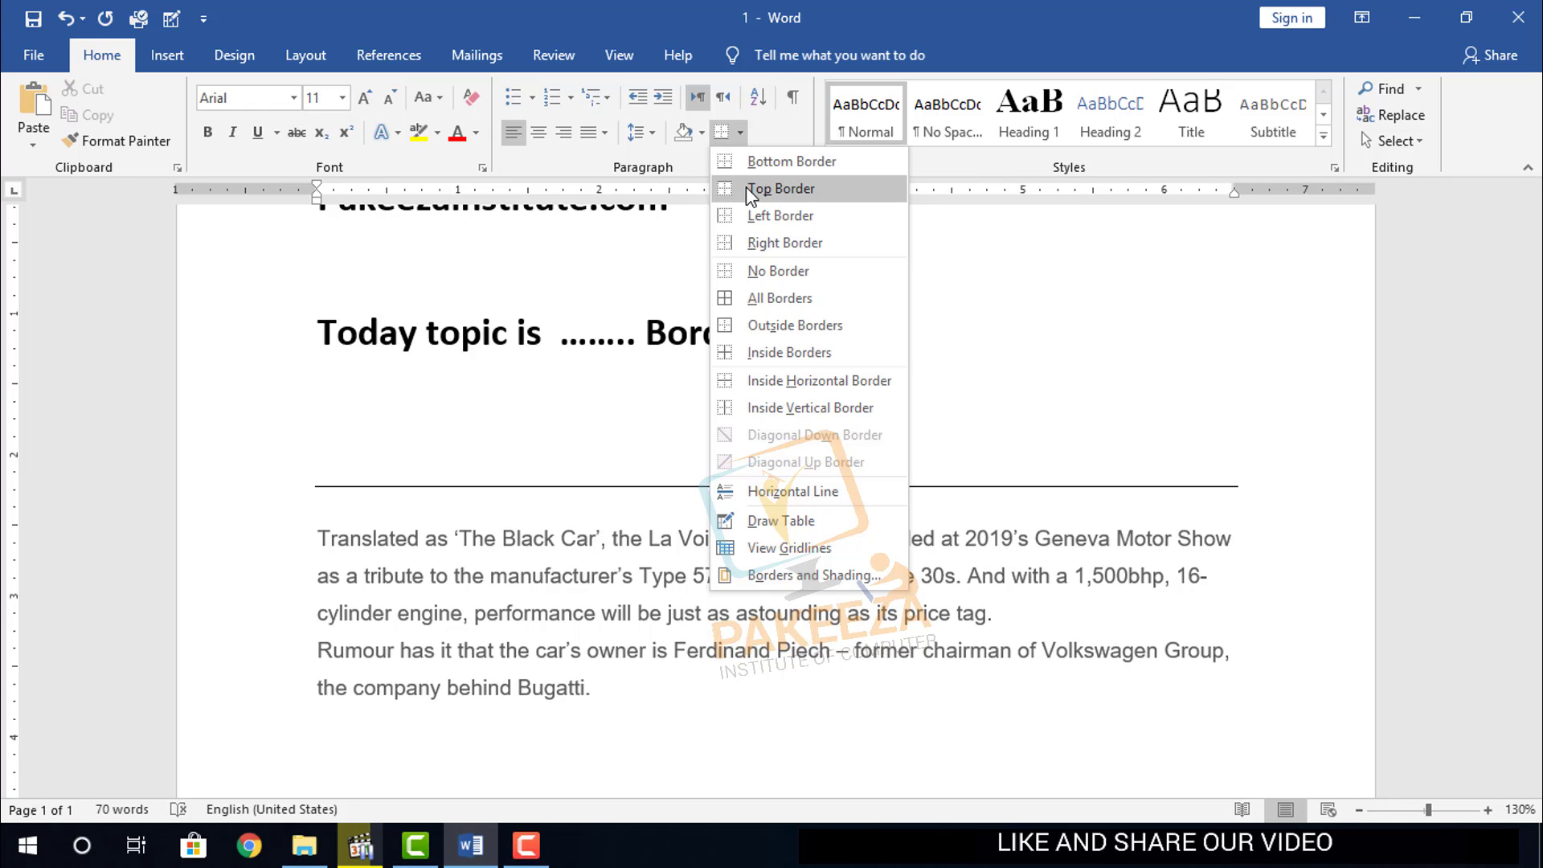
pyautogui.click(754, 163)
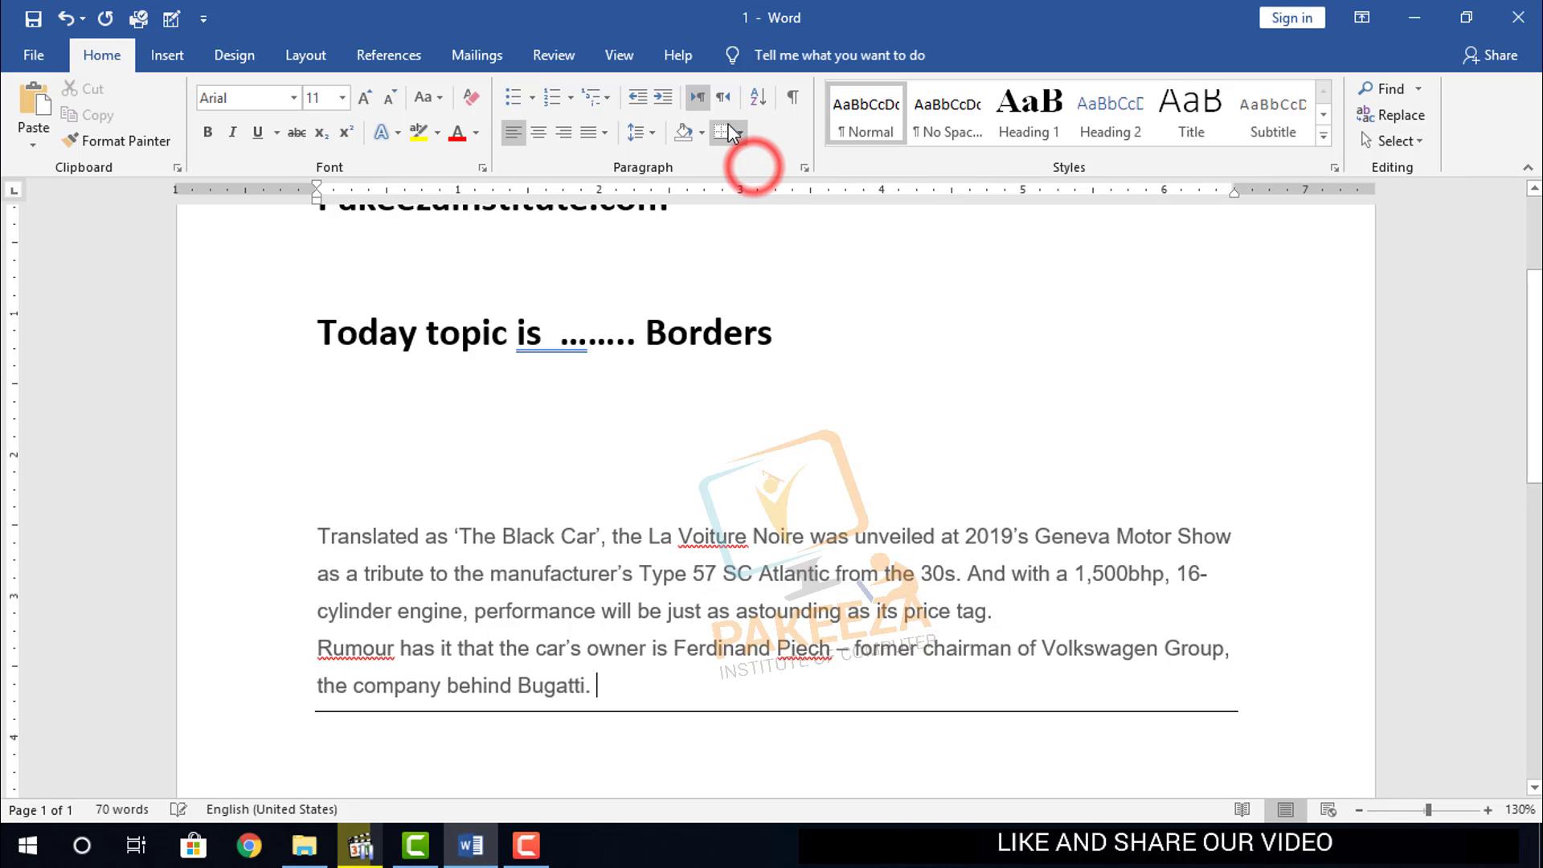
pyautogui.click(739, 133)
pyautogui.click(755, 188)
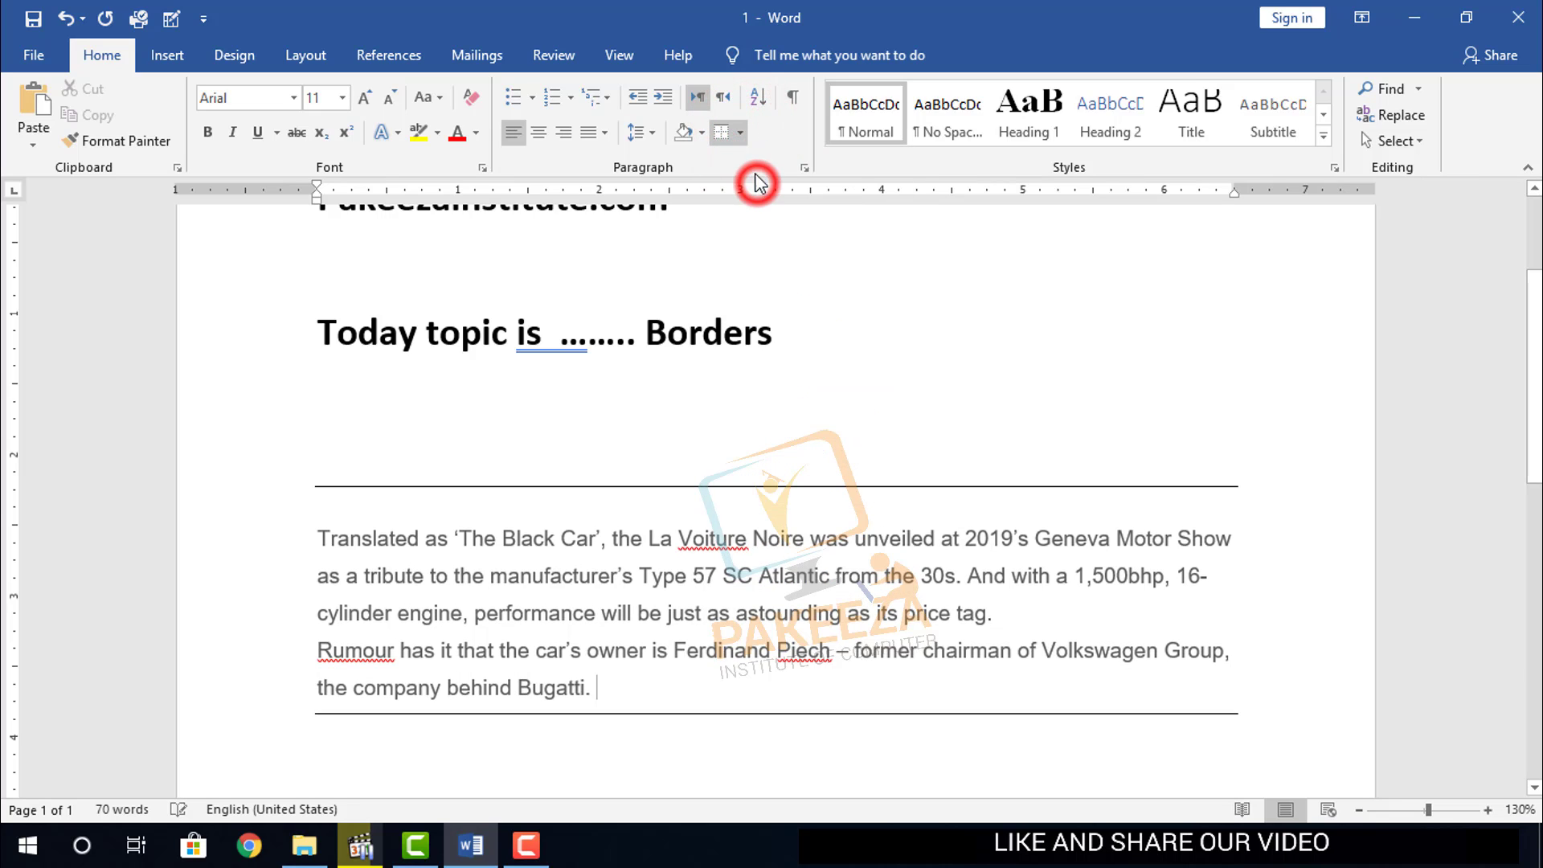
# Add a left border and a right border to the body text paragraphs
pyautogui.click(741, 135)
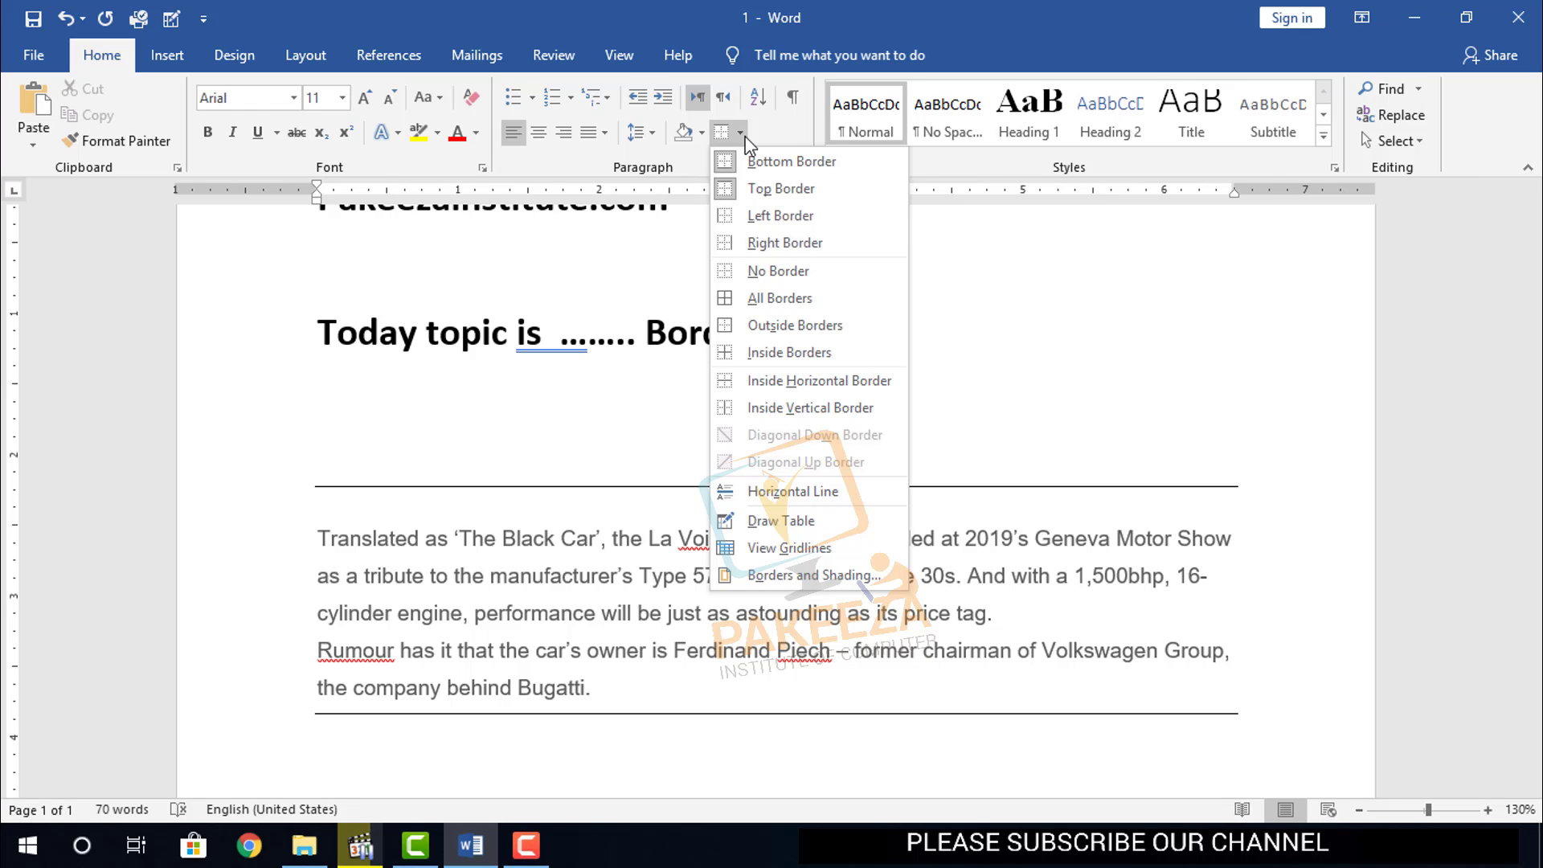
pyautogui.click(757, 216)
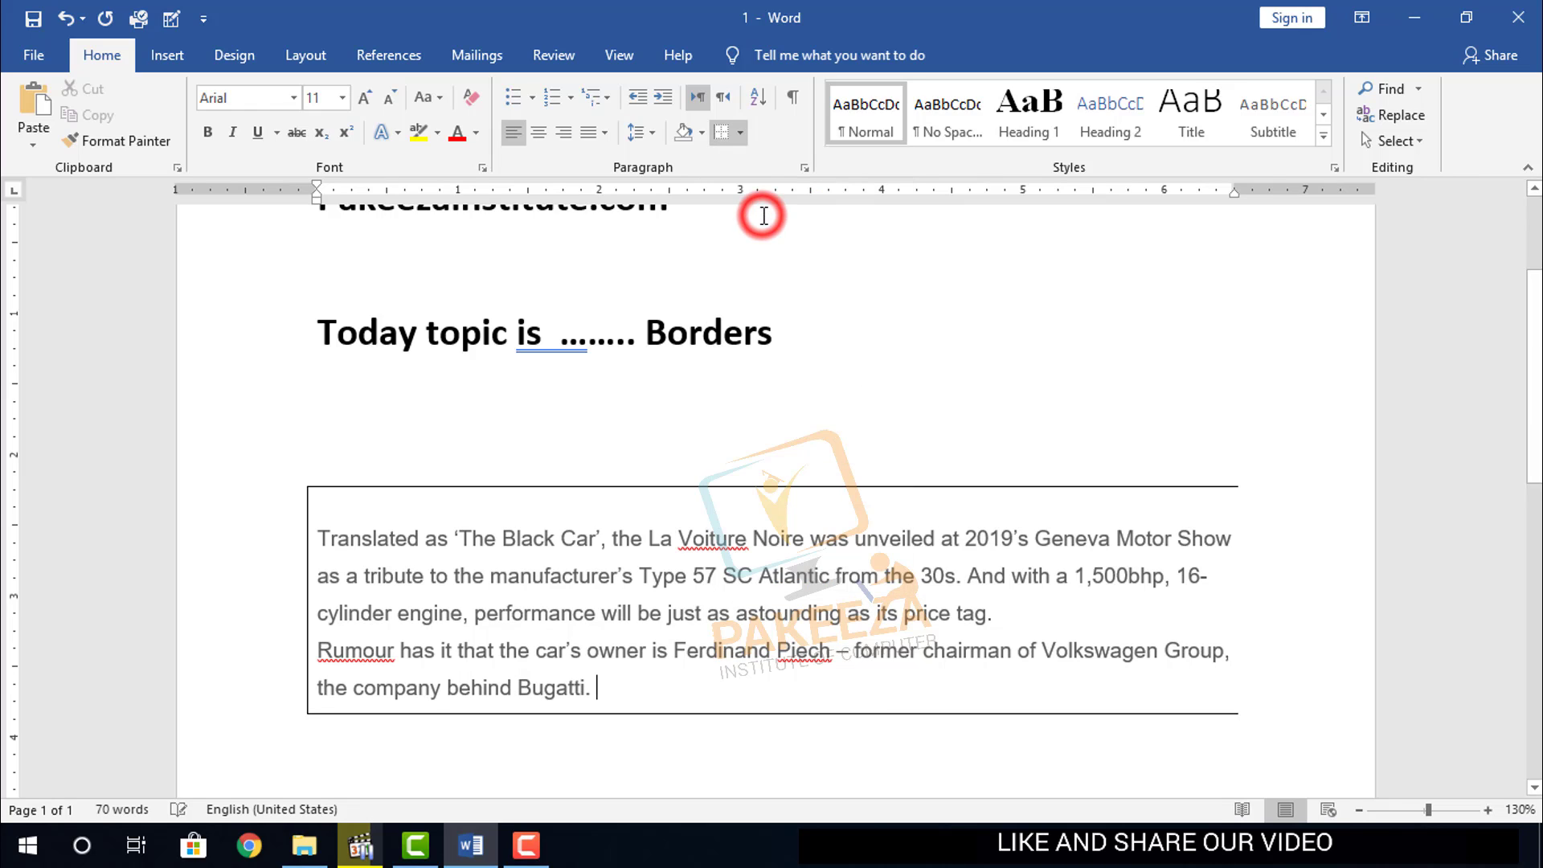
pyautogui.click(741, 133)
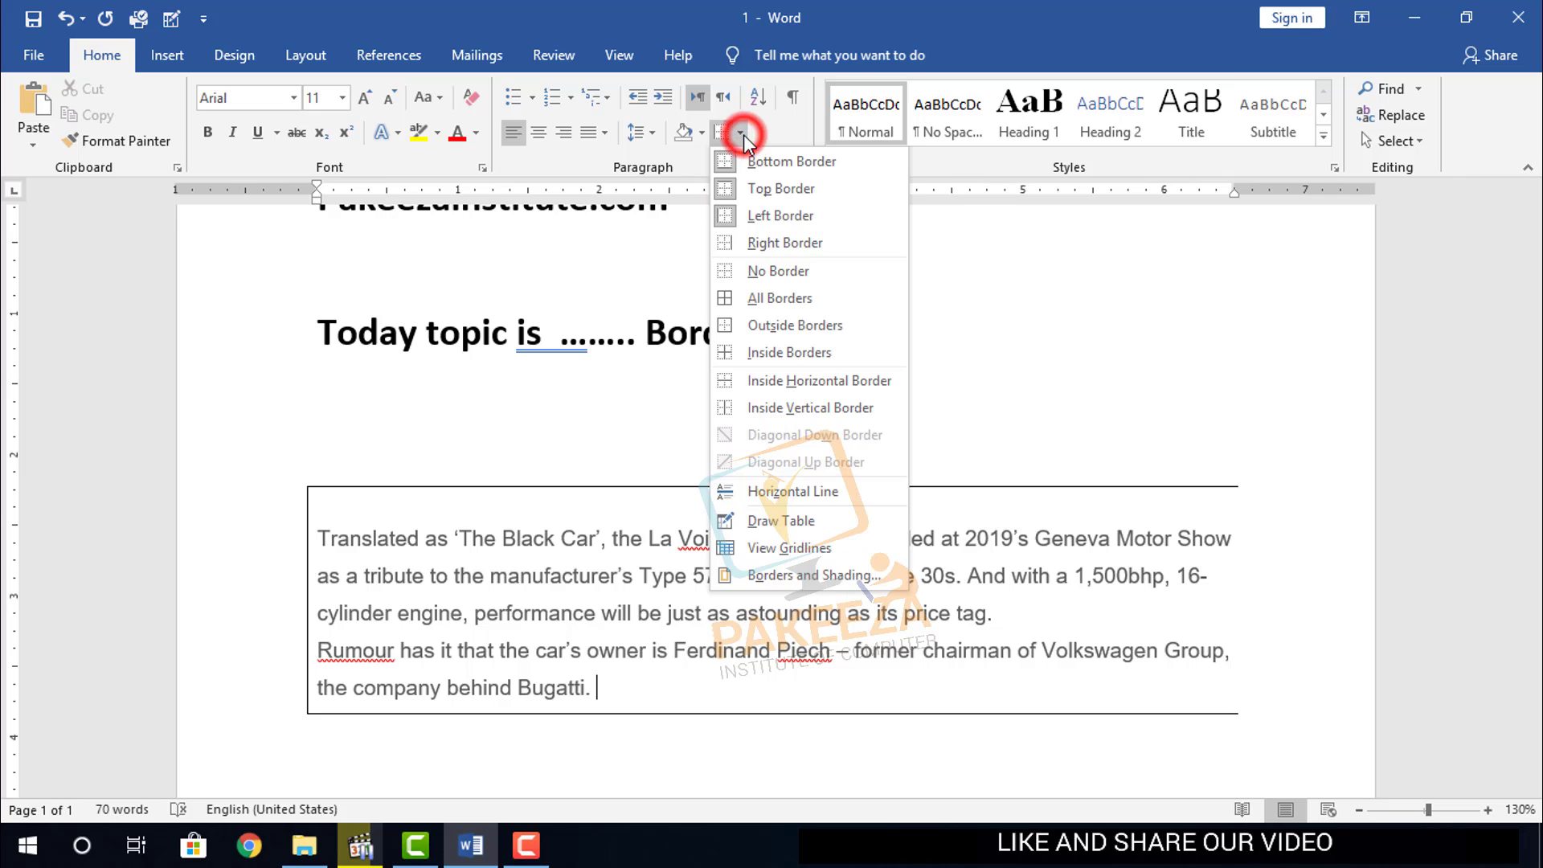
pyautogui.click(756, 241)
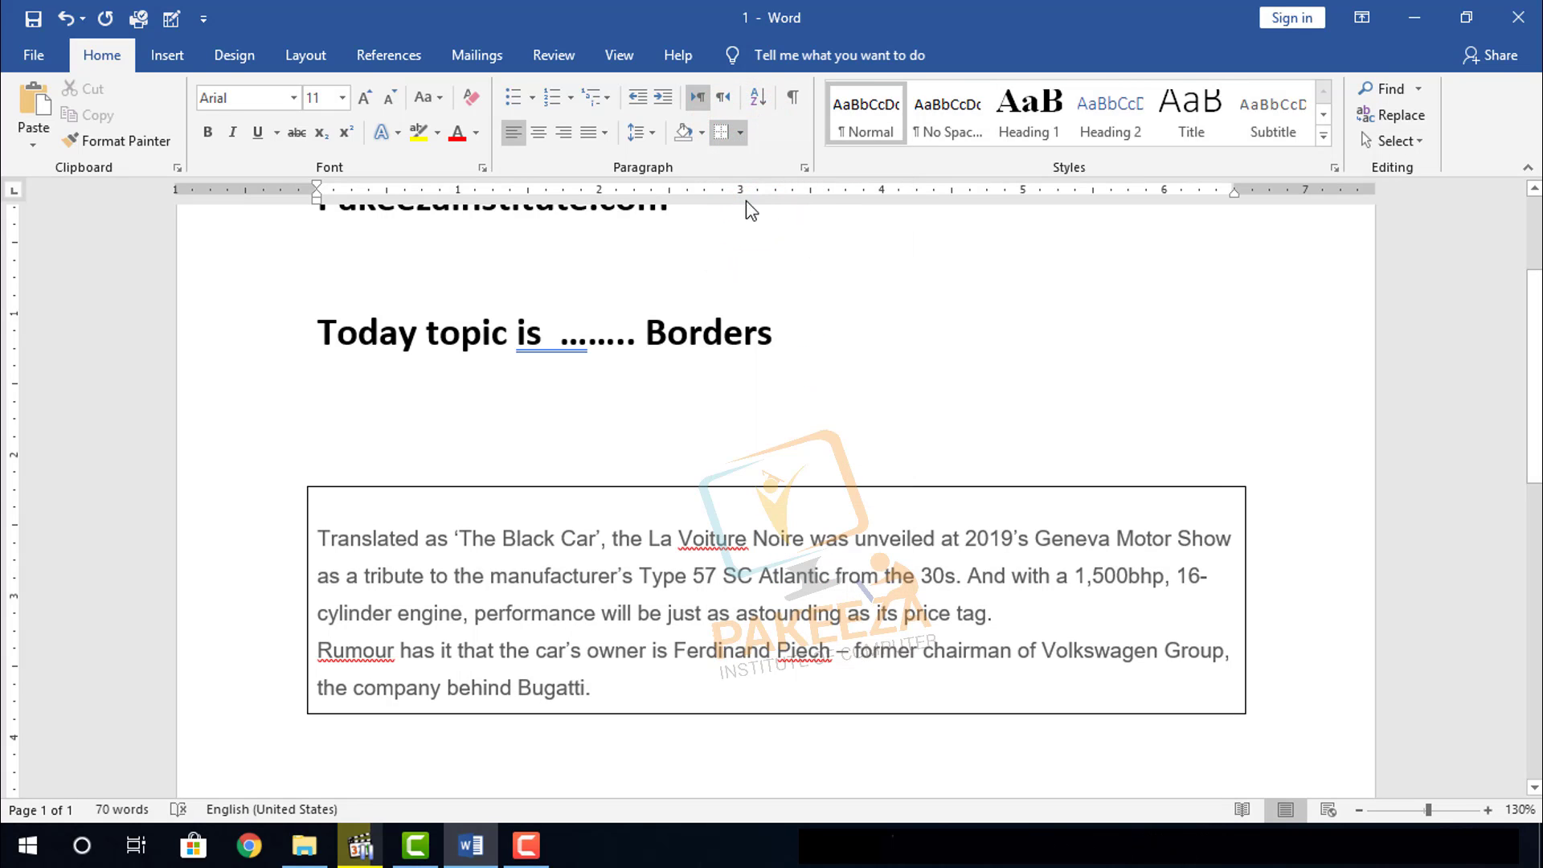
# Remove the four paragraph borders with No Border and apply All Borders in their place
pyautogui.click(741, 134)
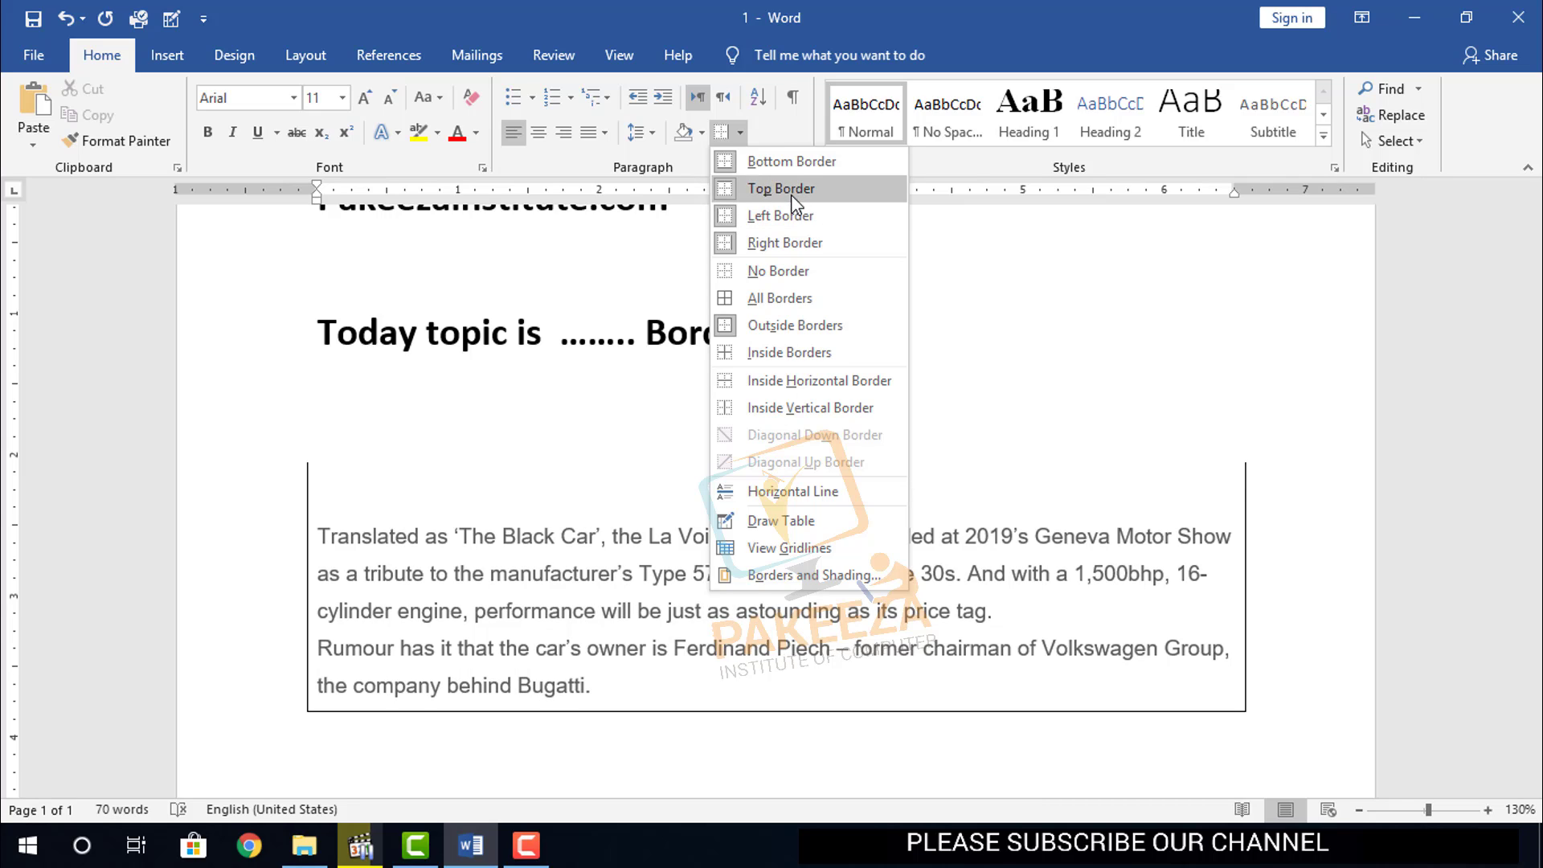
pyautogui.click(779, 271)
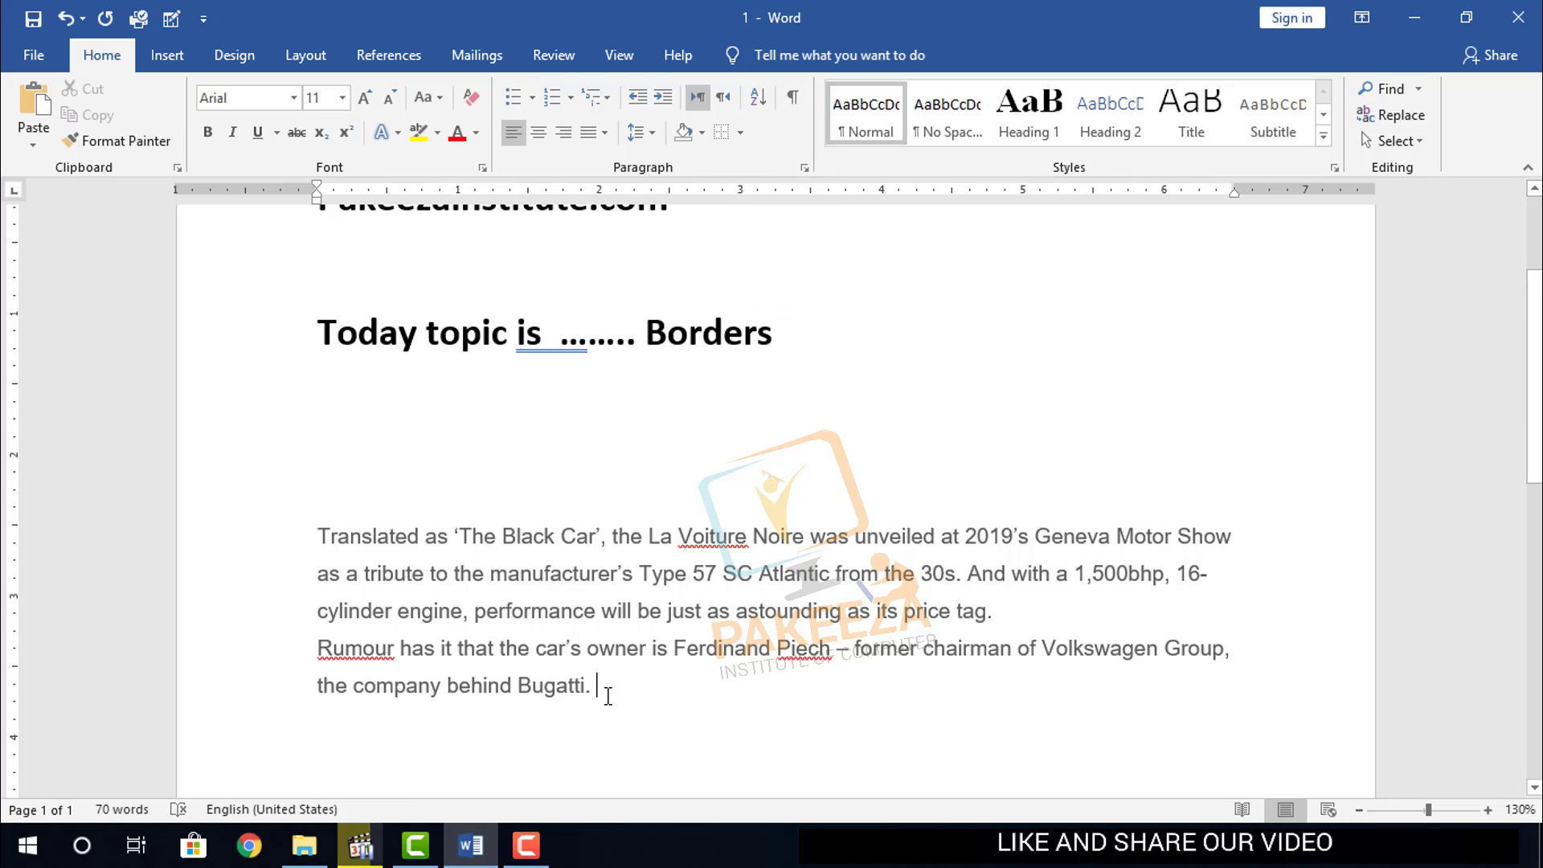
pyautogui.click(740, 135)
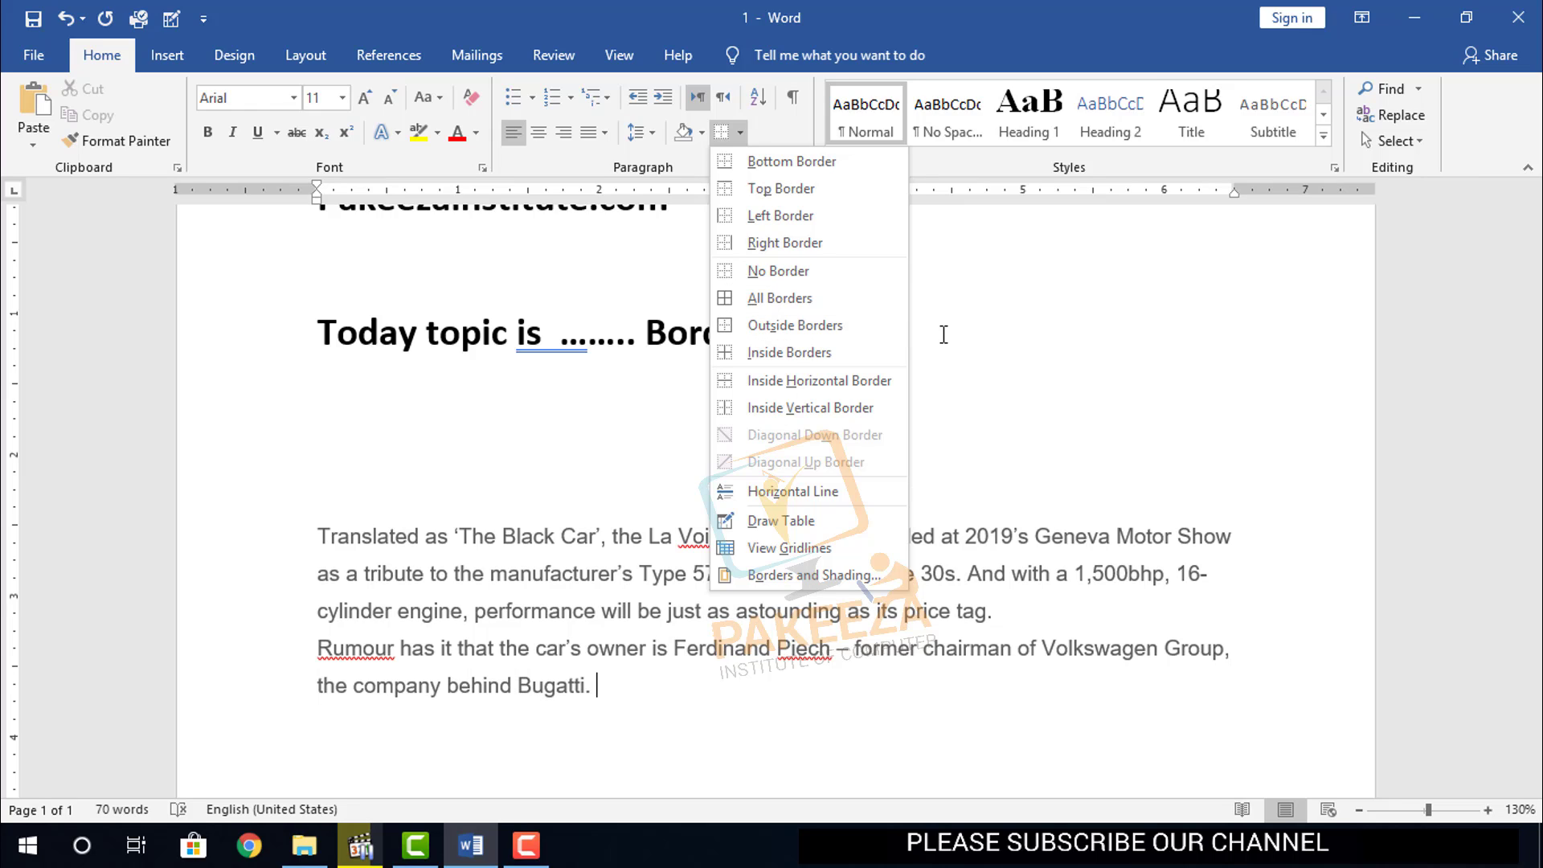
pyautogui.click(792, 301)
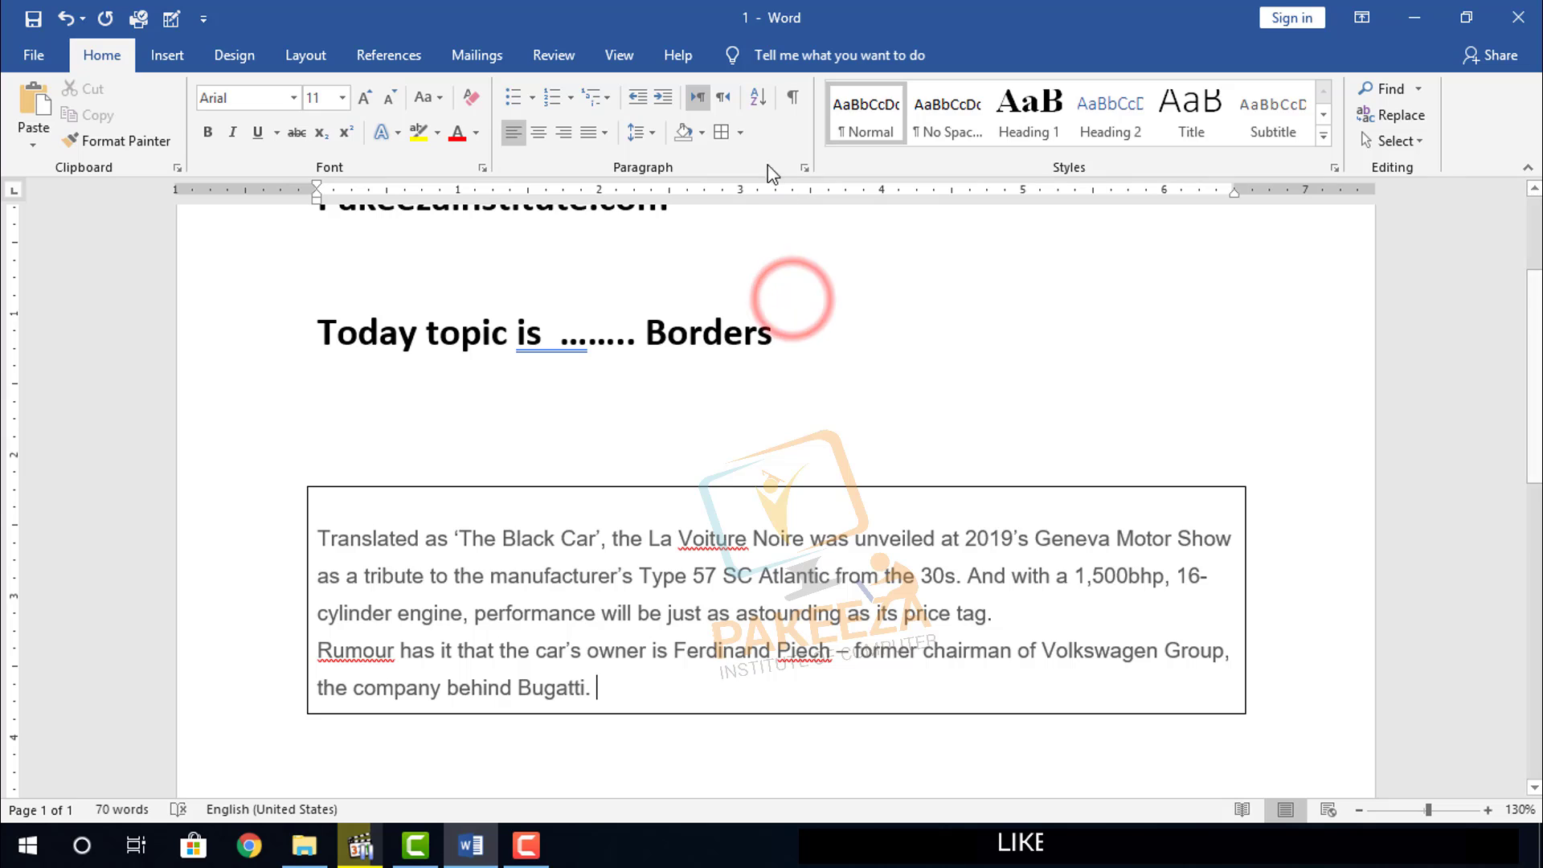
# Clear the paragraph borders and apply All Borders to the selected text from "Translated as" to "behind Bugatti."
pyautogui.click(740, 137)
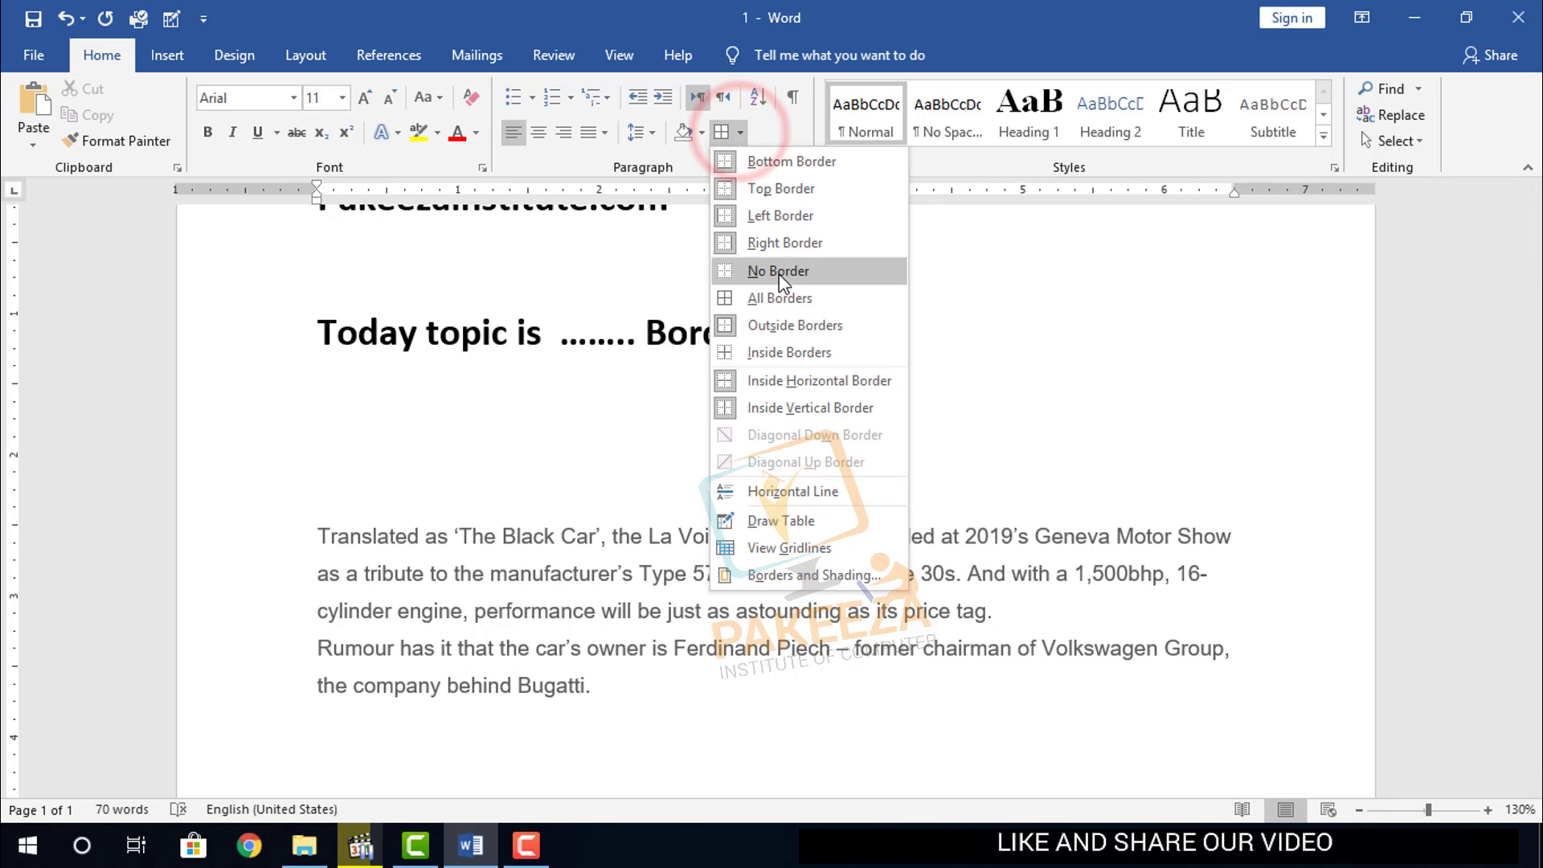
pyautogui.click(779, 272)
pyautogui.moveTo(595, 686); pyautogui.dragTo(318, 536)
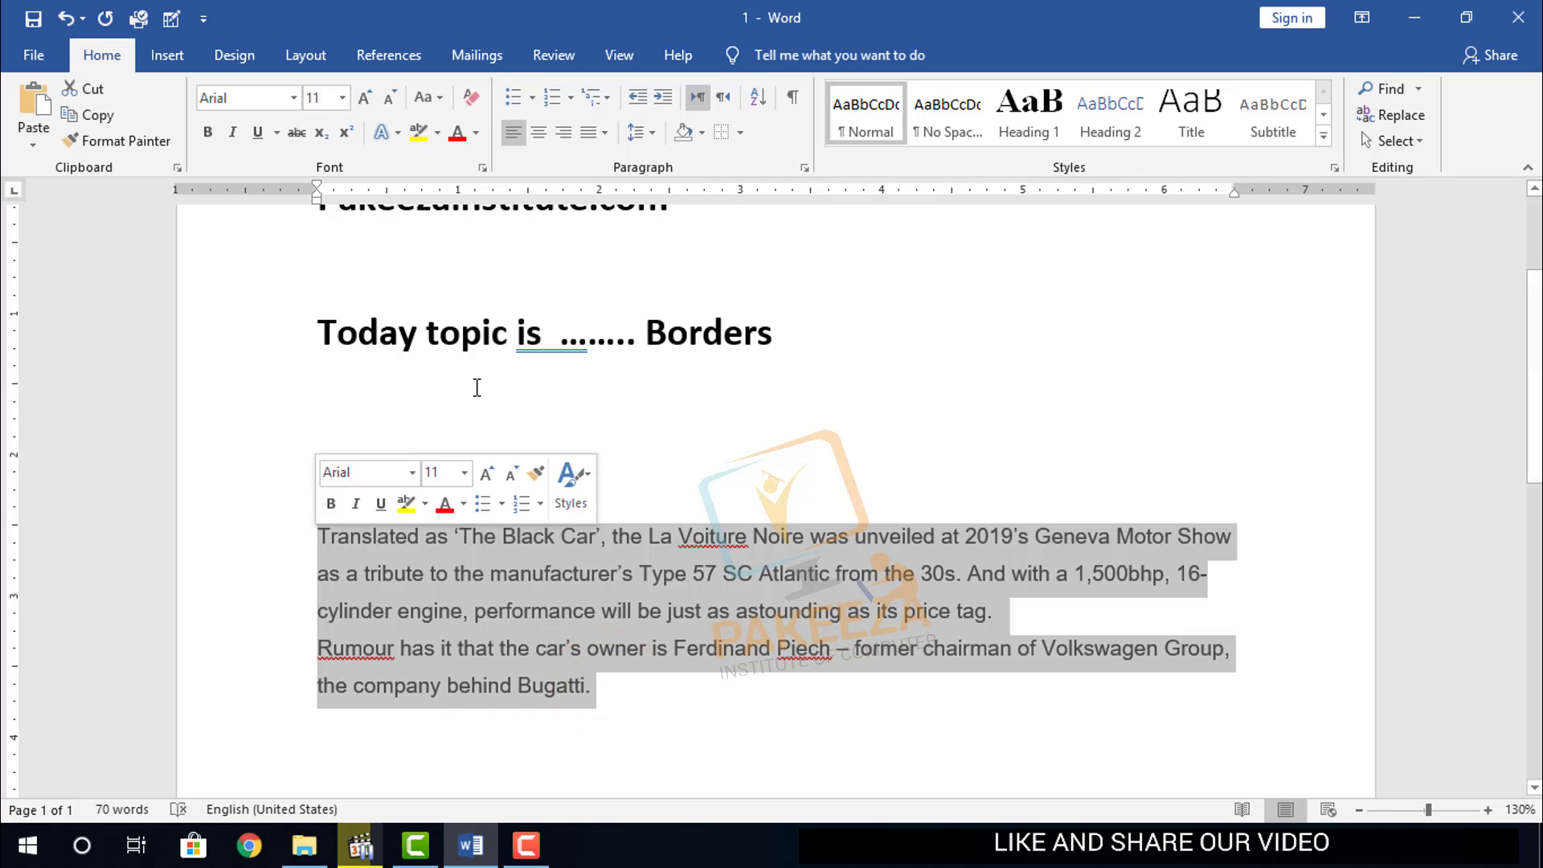
pyautogui.click(739, 135)
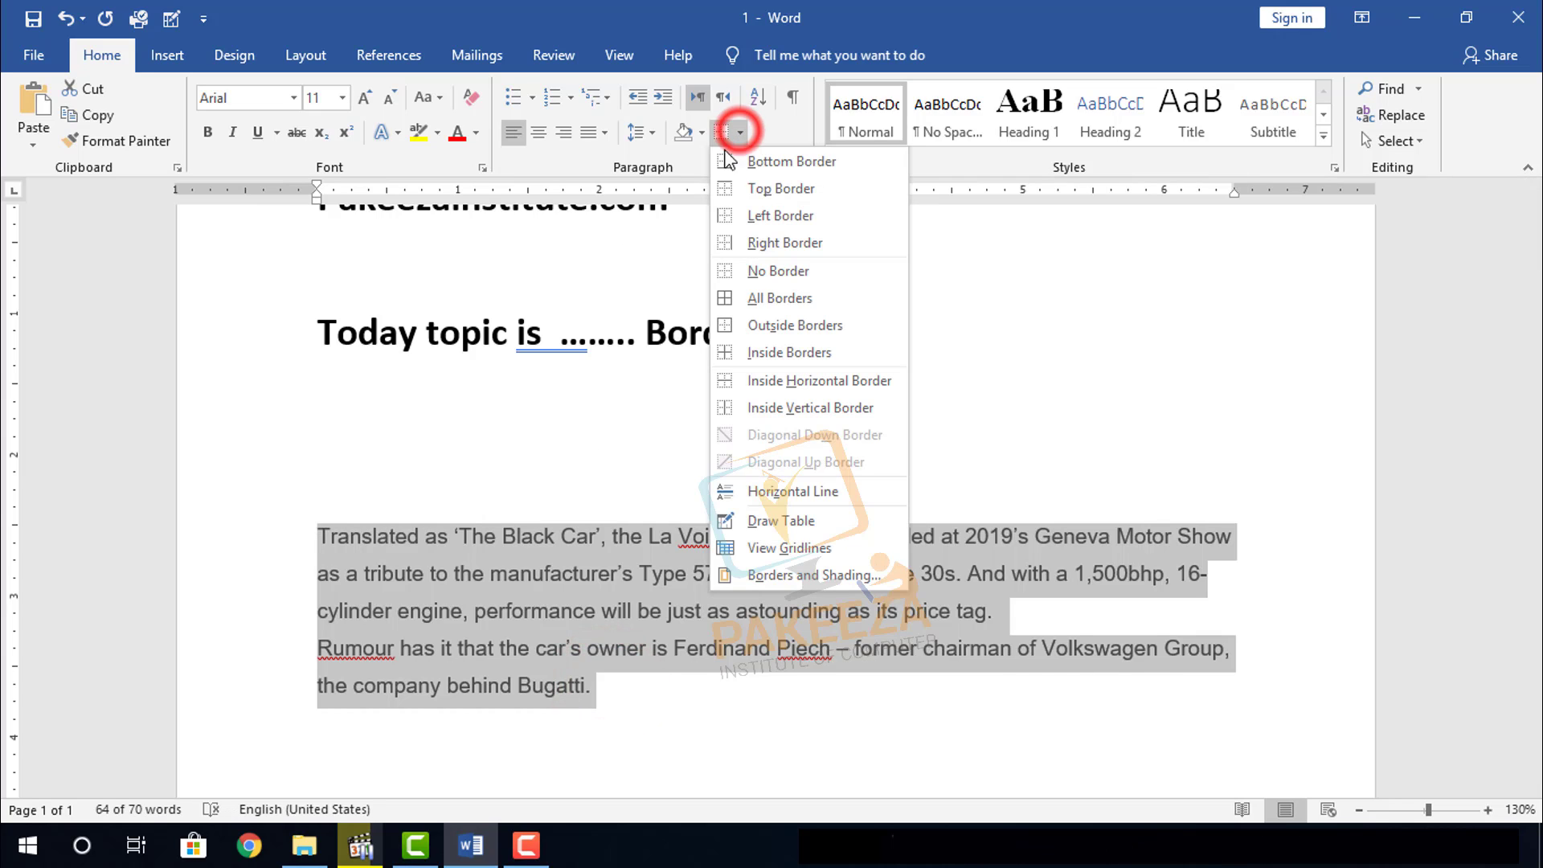
pyautogui.click(777, 299)
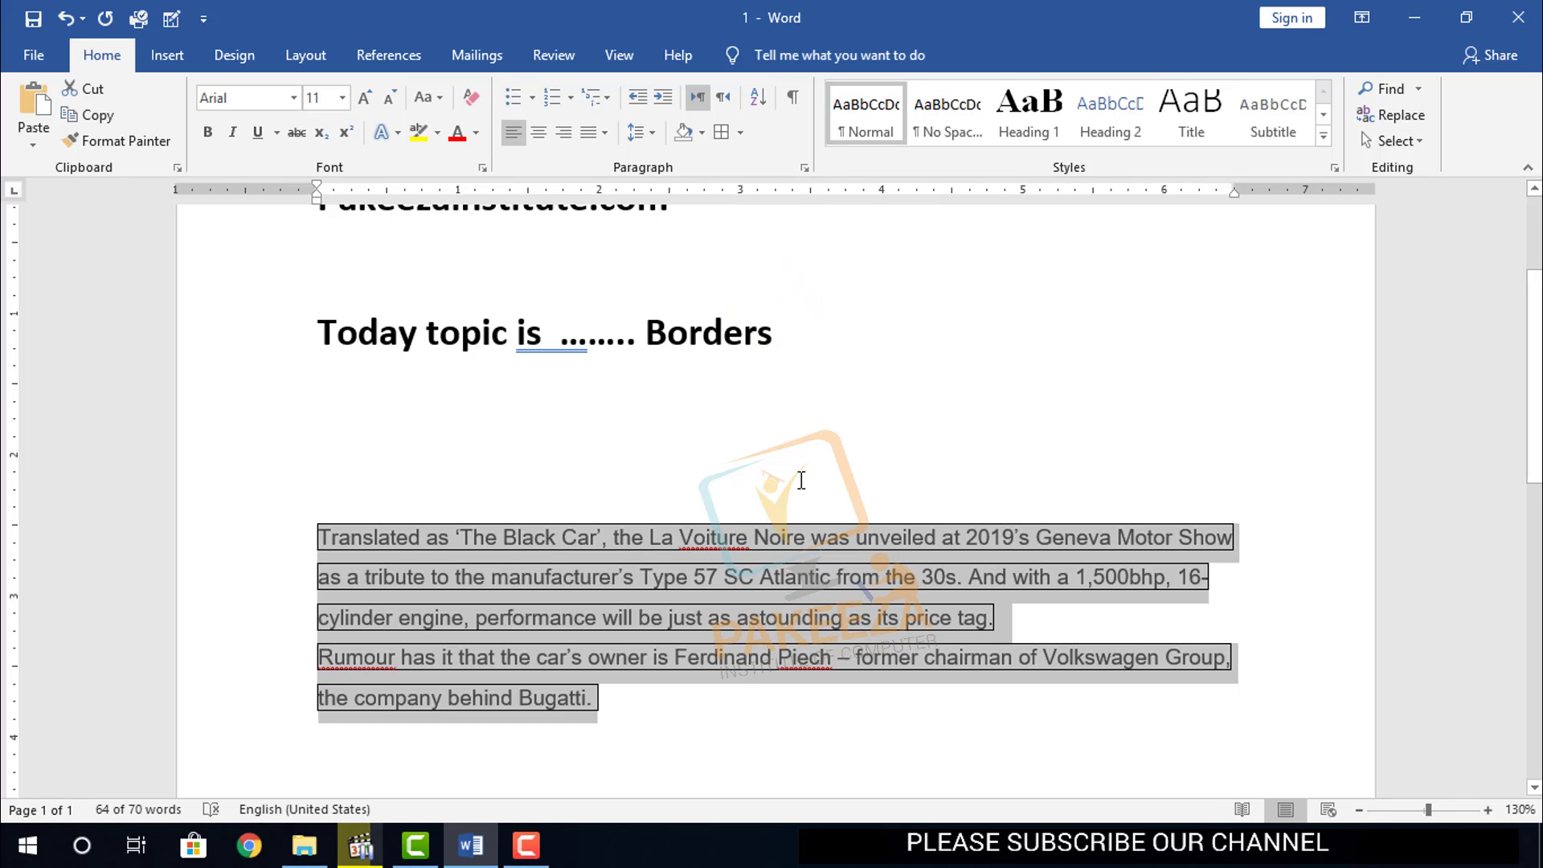
# Clear the borders from the selected body text and apply Outside Borders to it
pyautogui.click(743, 134)
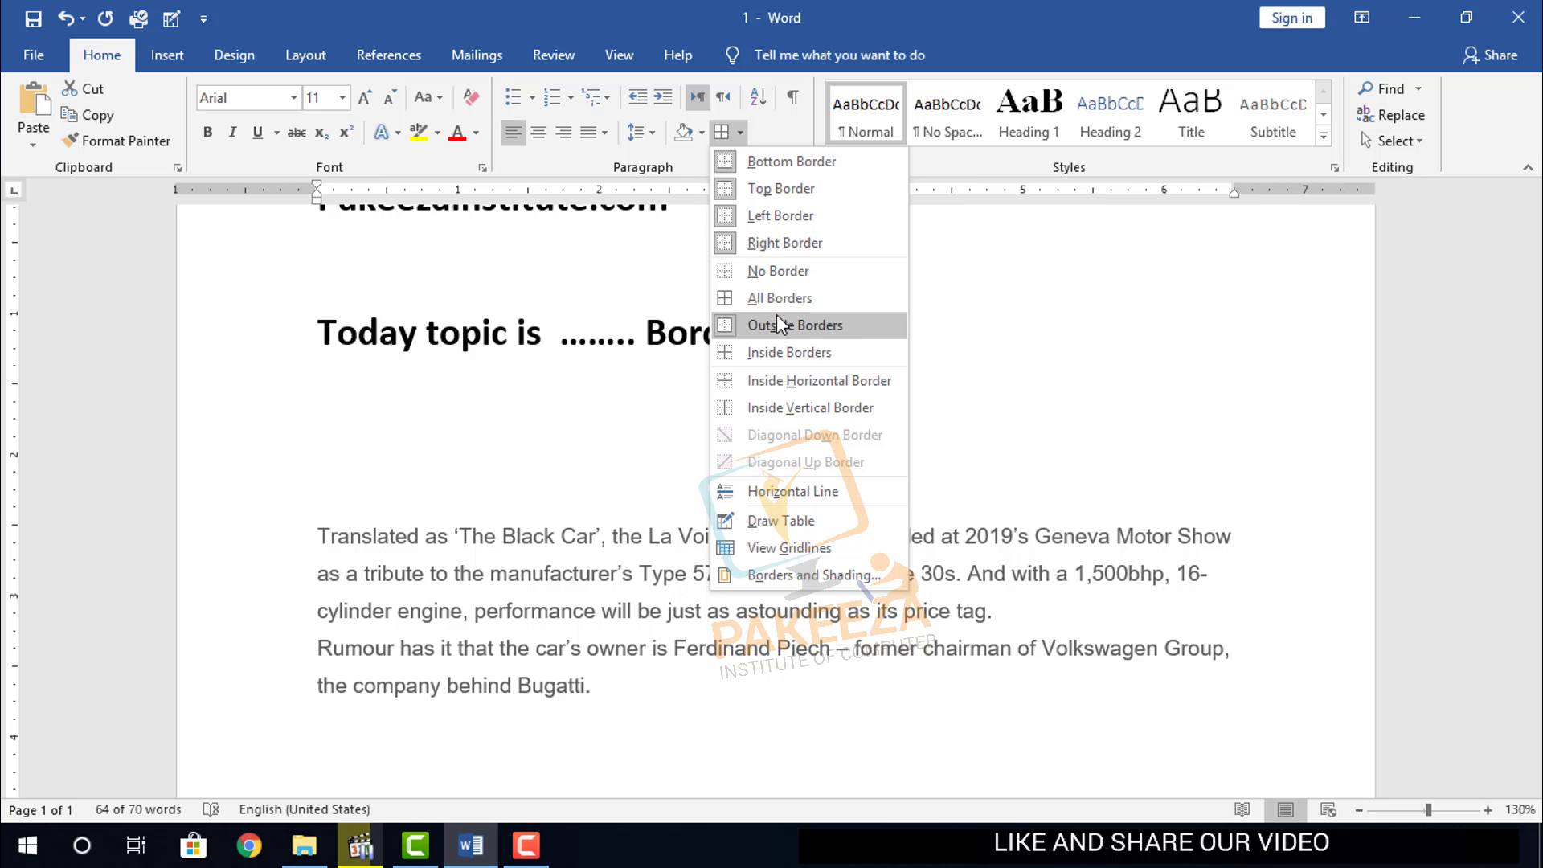
pyautogui.click(767, 273)
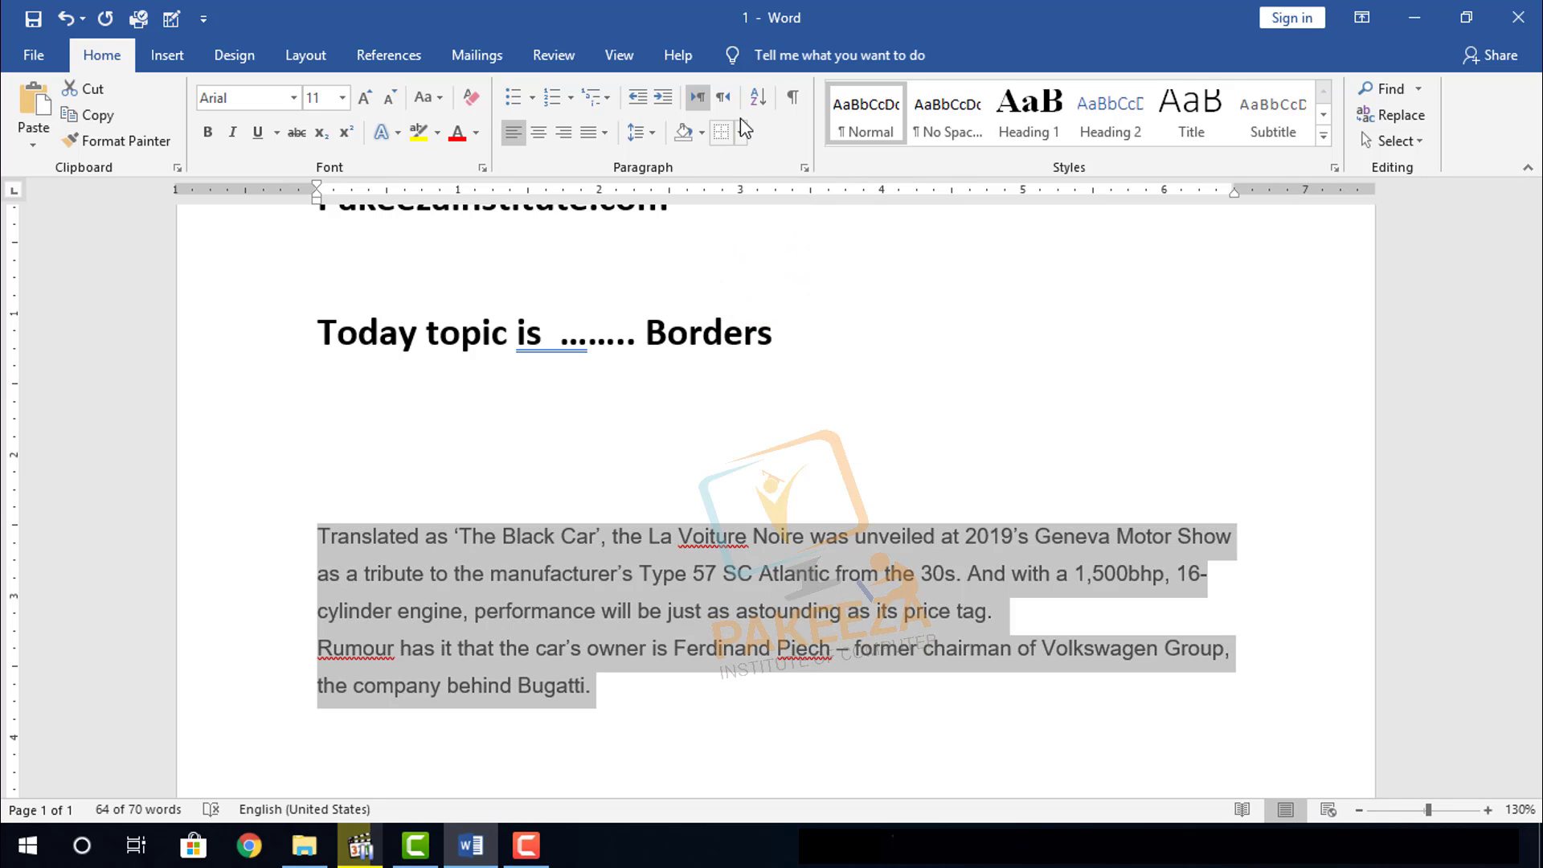
pyautogui.click(742, 133)
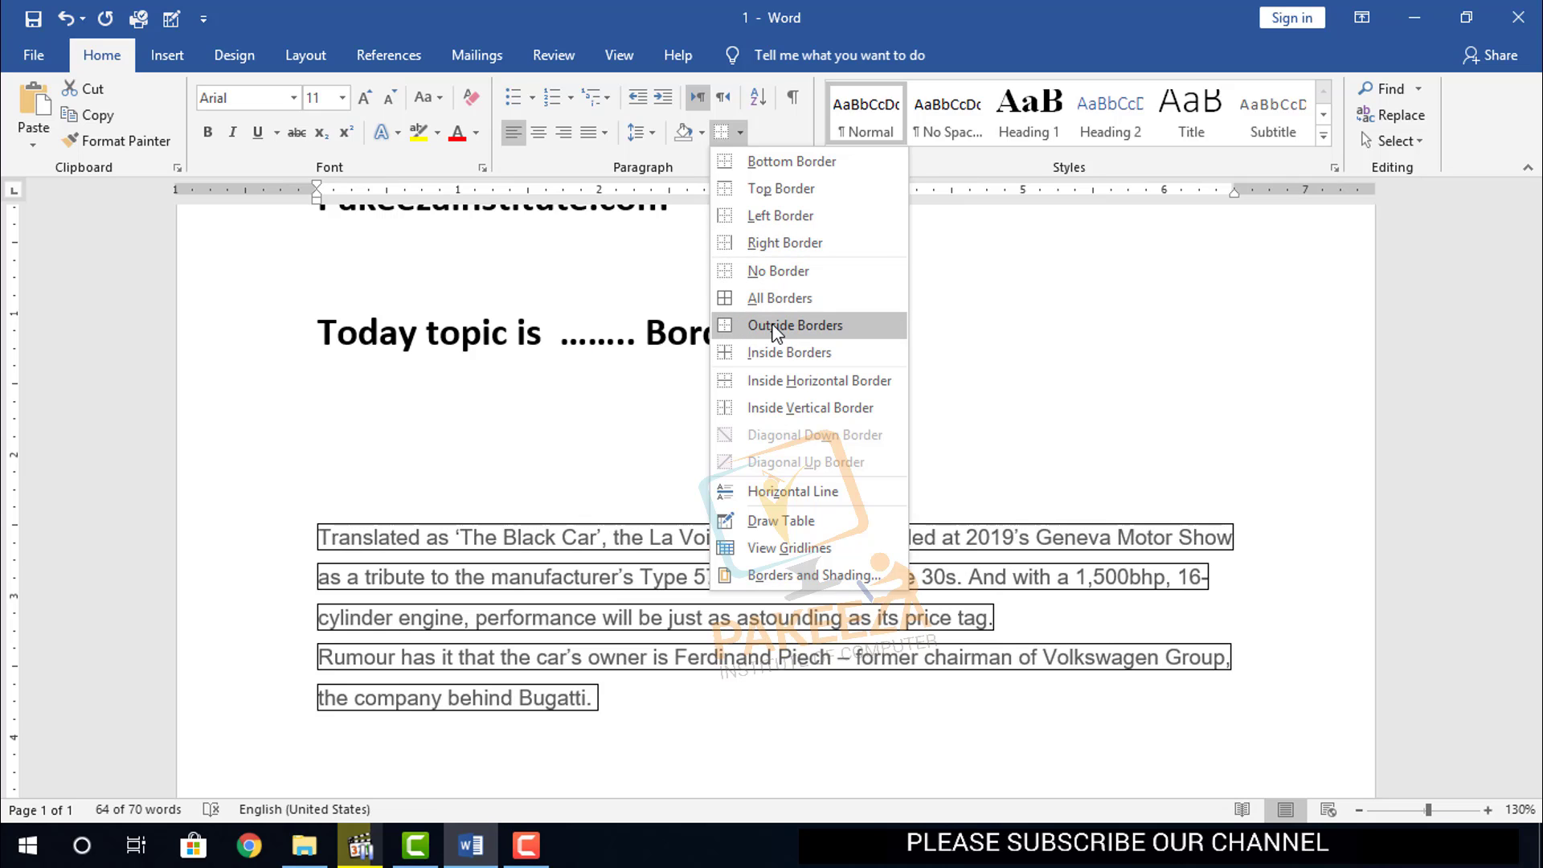
pyautogui.click(773, 327)
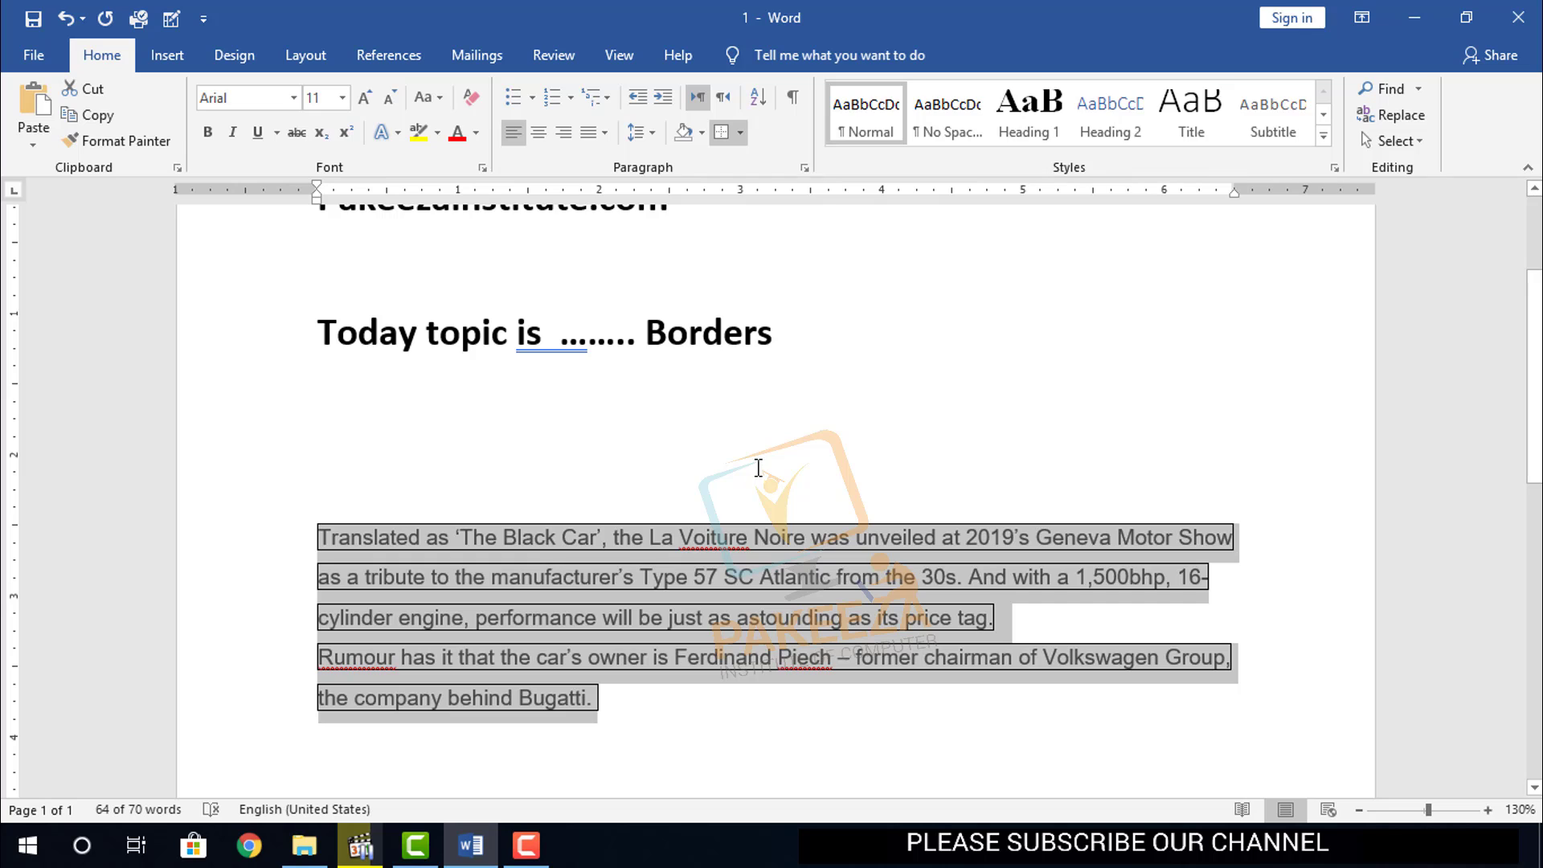
# Select the body text together with the blank line above it and try to remove its borders with No Border
pyautogui.click(628, 713)
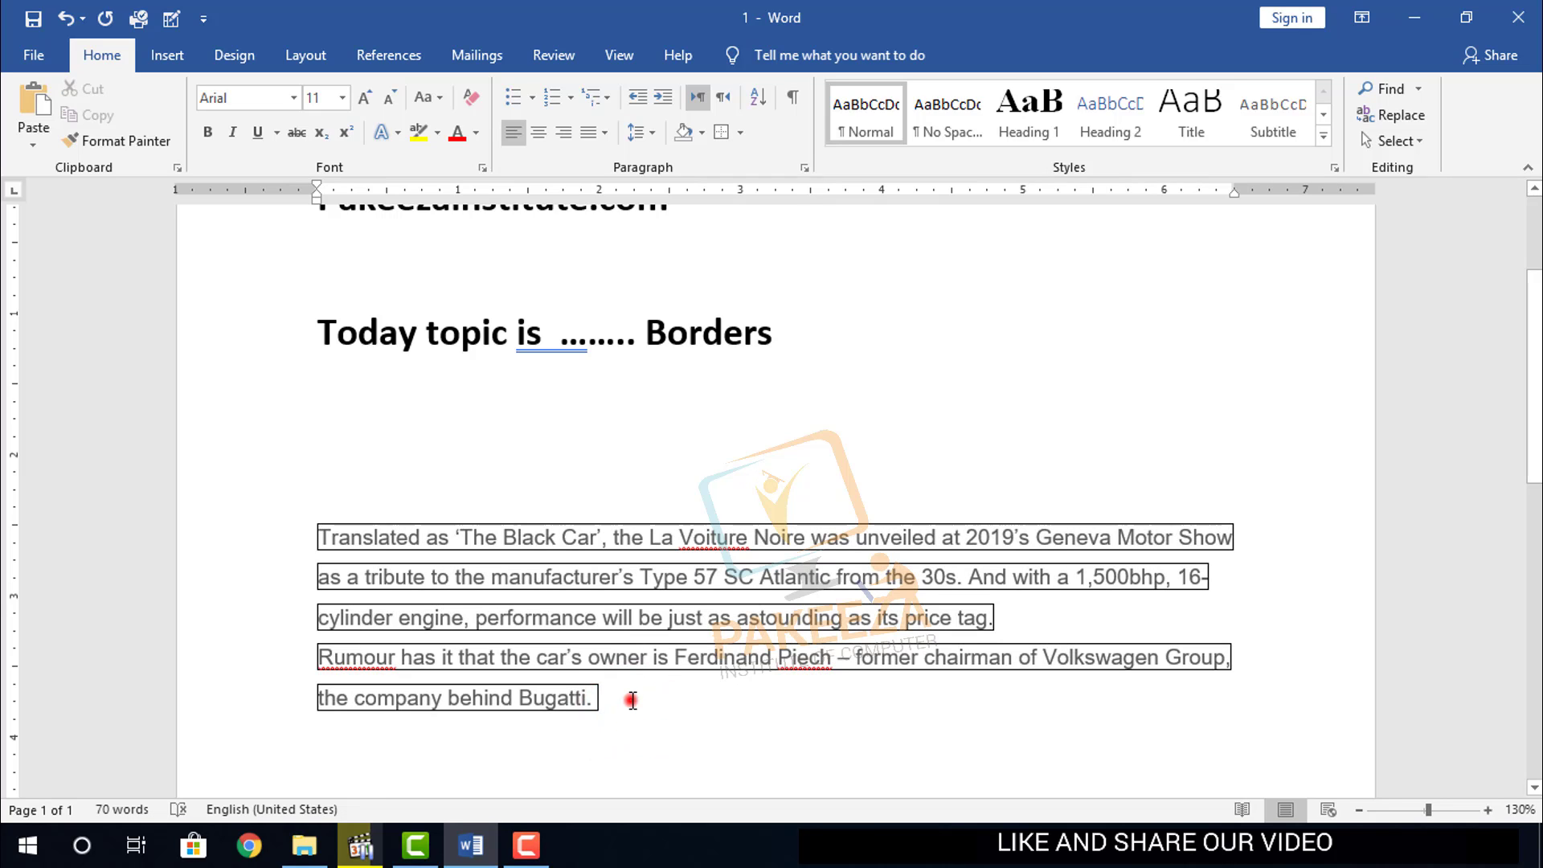
pyautogui.moveTo(633, 700); pyautogui.dragTo(326, 482)
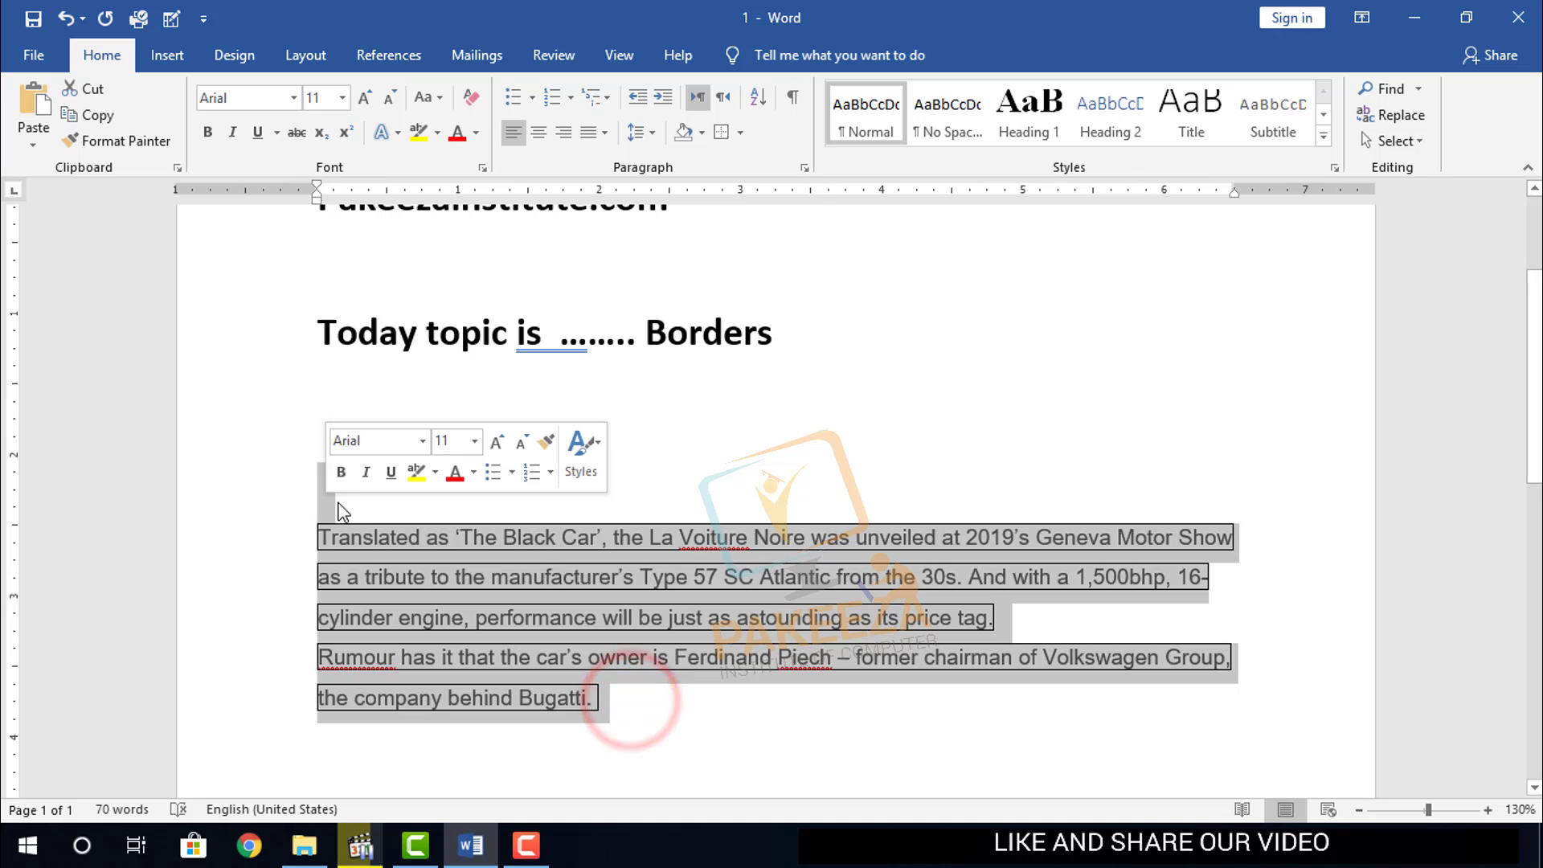
pyautogui.click(742, 132)
pyautogui.click(750, 261)
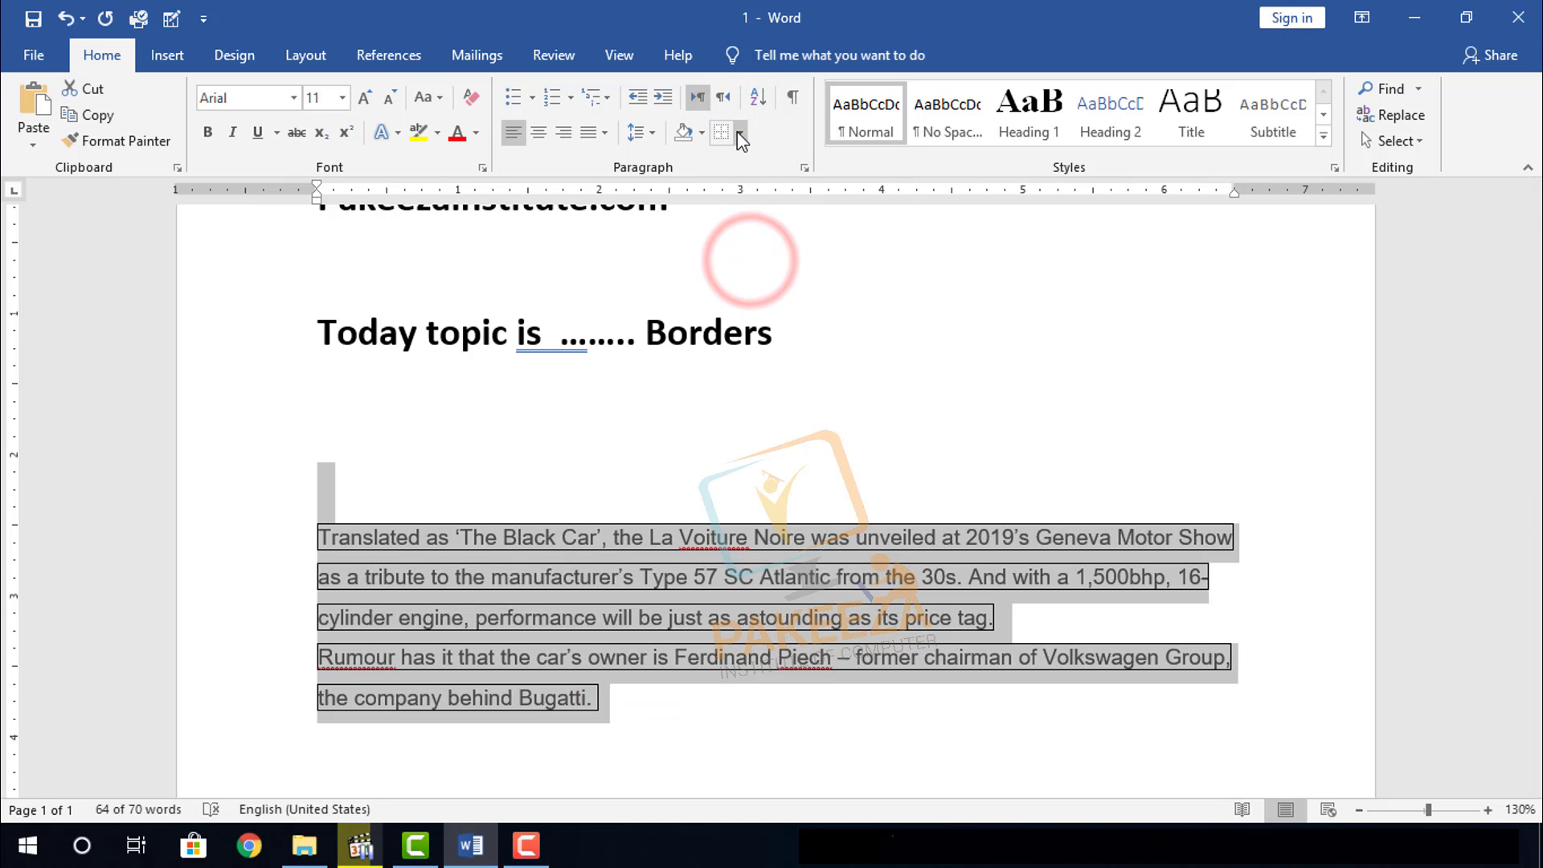
# Toggle Inside Horizontal Border on and off for the selection and try No Border on it again
pyautogui.click(740, 135)
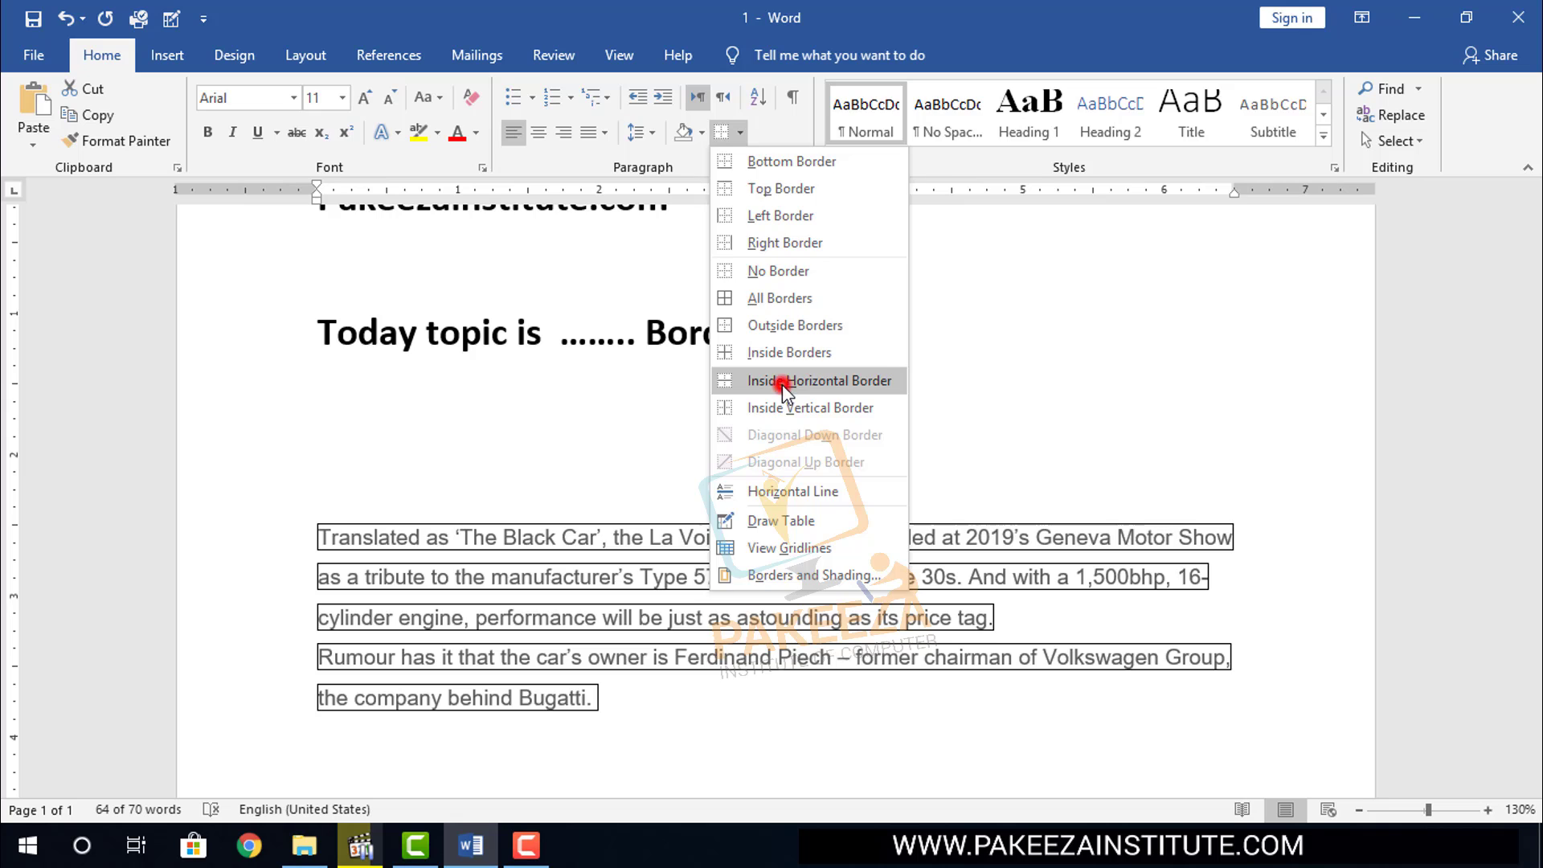
pyautogui.click(782, 382)
pyautogui.click(742, 135)
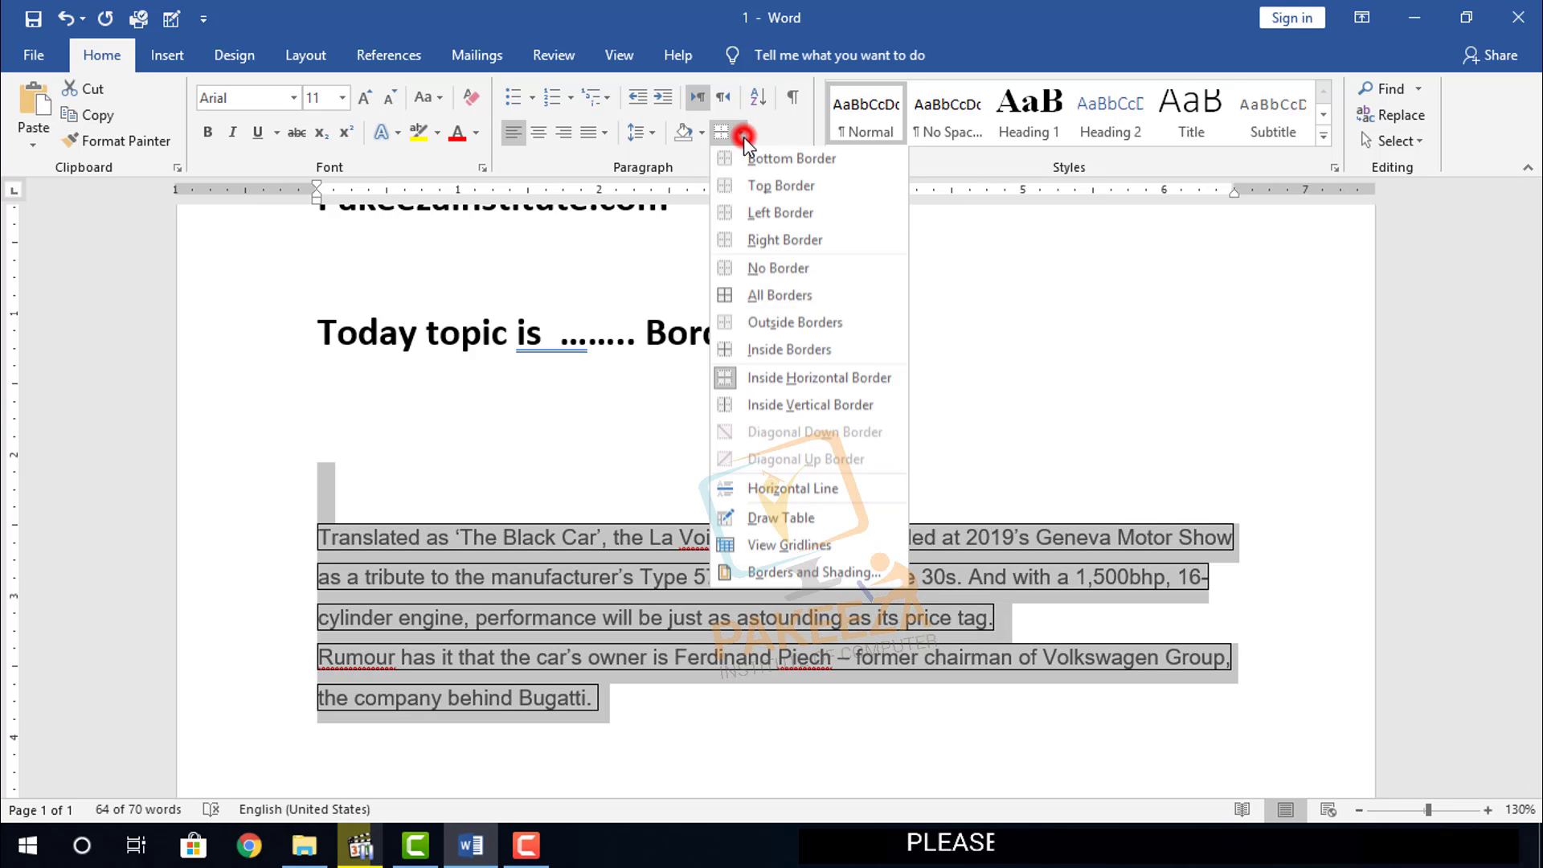
pyautogui.click(777, 380)
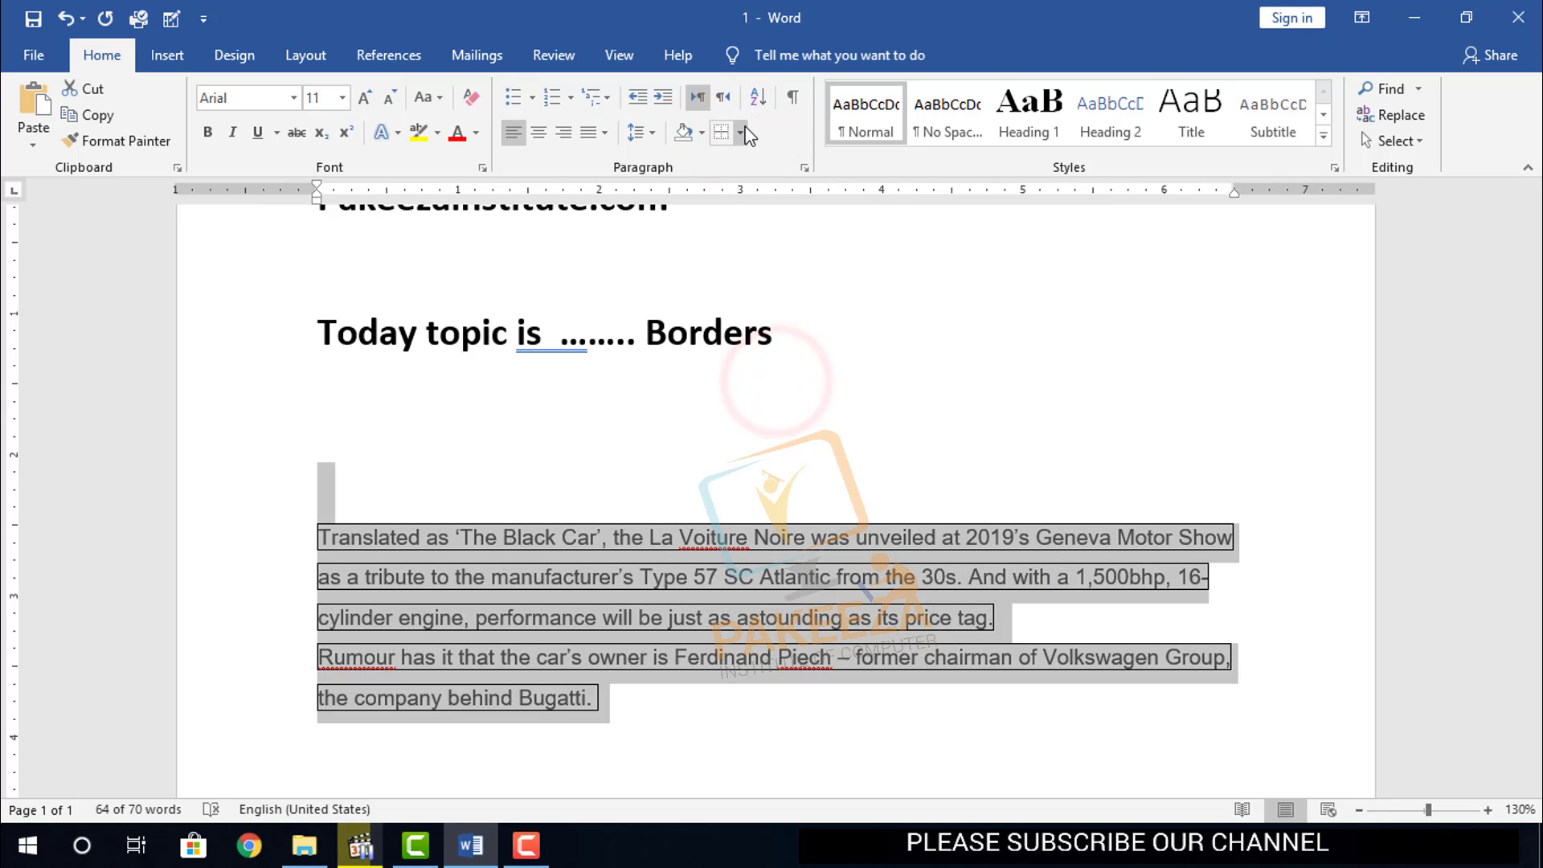
pyautogui.click(740, 133)
pyautogui.click(757, 271)
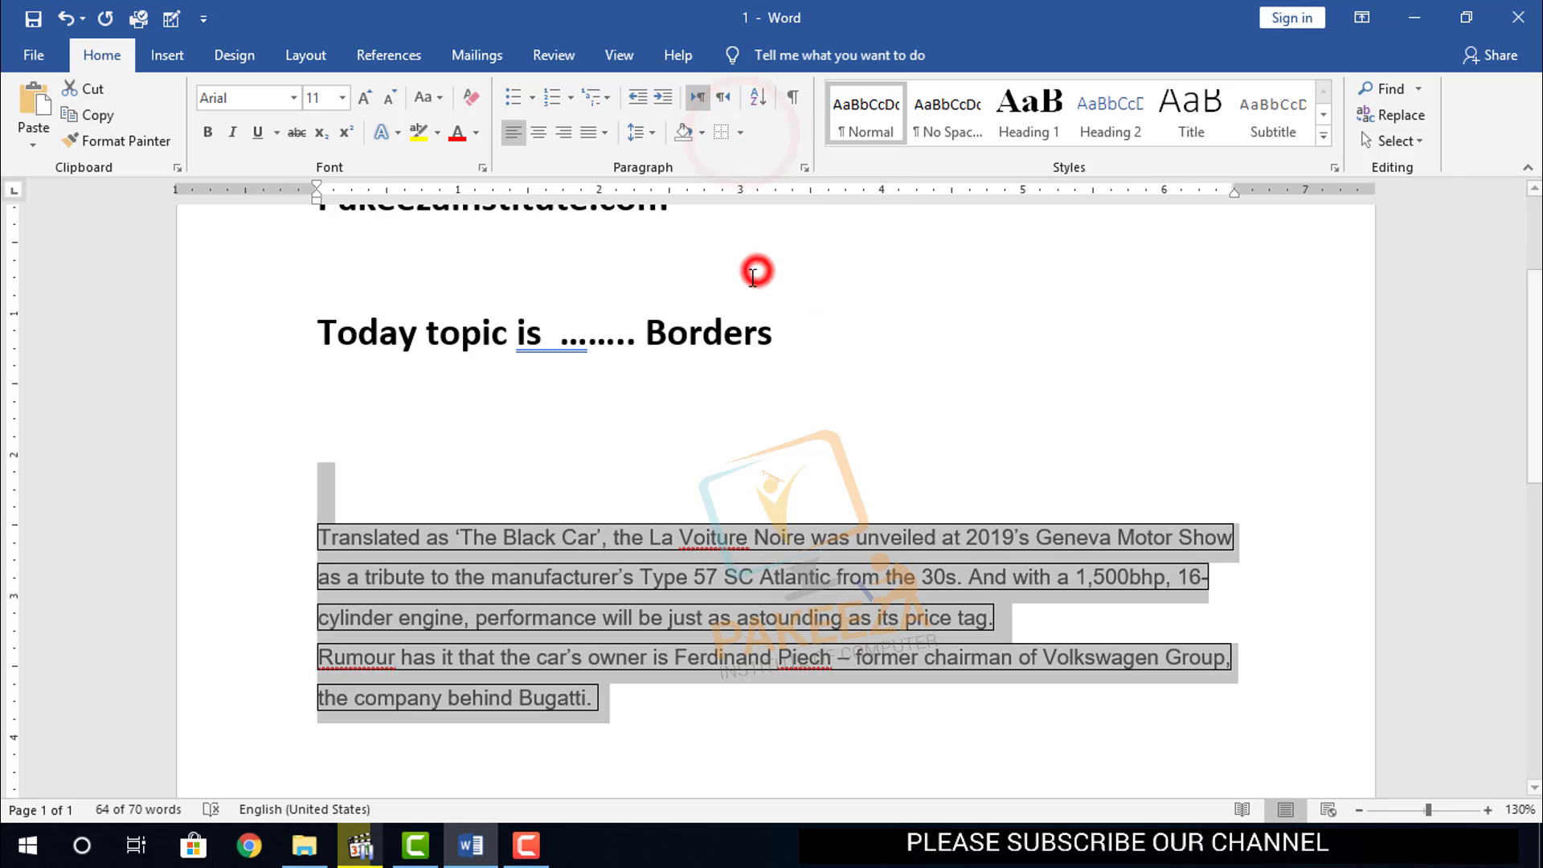
# Select the body text from "Translated as" to "behind Bugatti." and remove its borders with No Border
pyautogui.click(689, 708)
pyautogui.moveTo(691, 710); pyautogui.dragTo(286, 544)
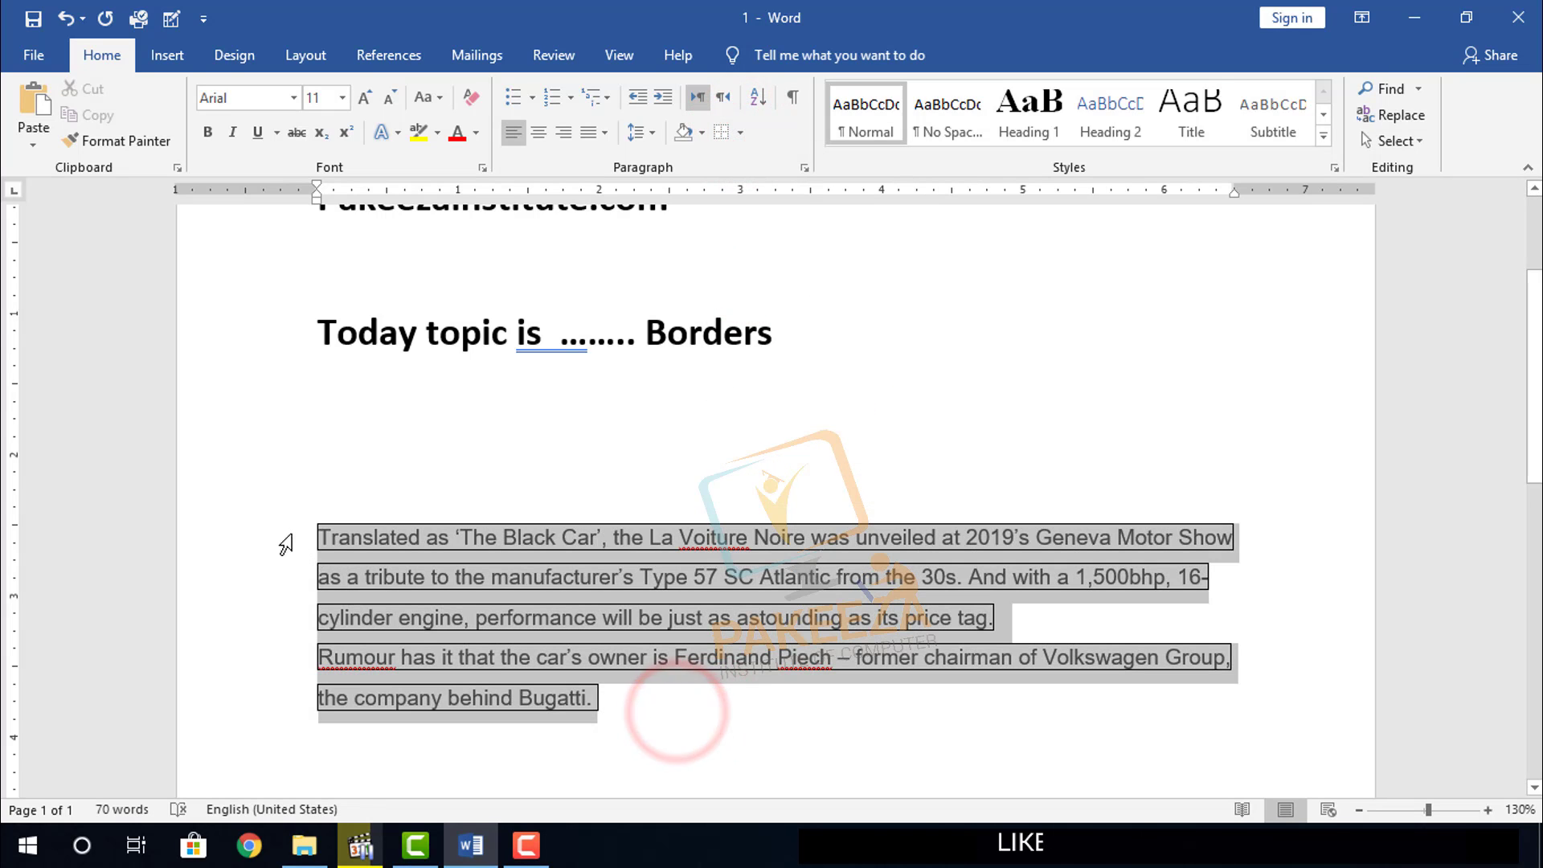
pyautogui.click(740, 135)
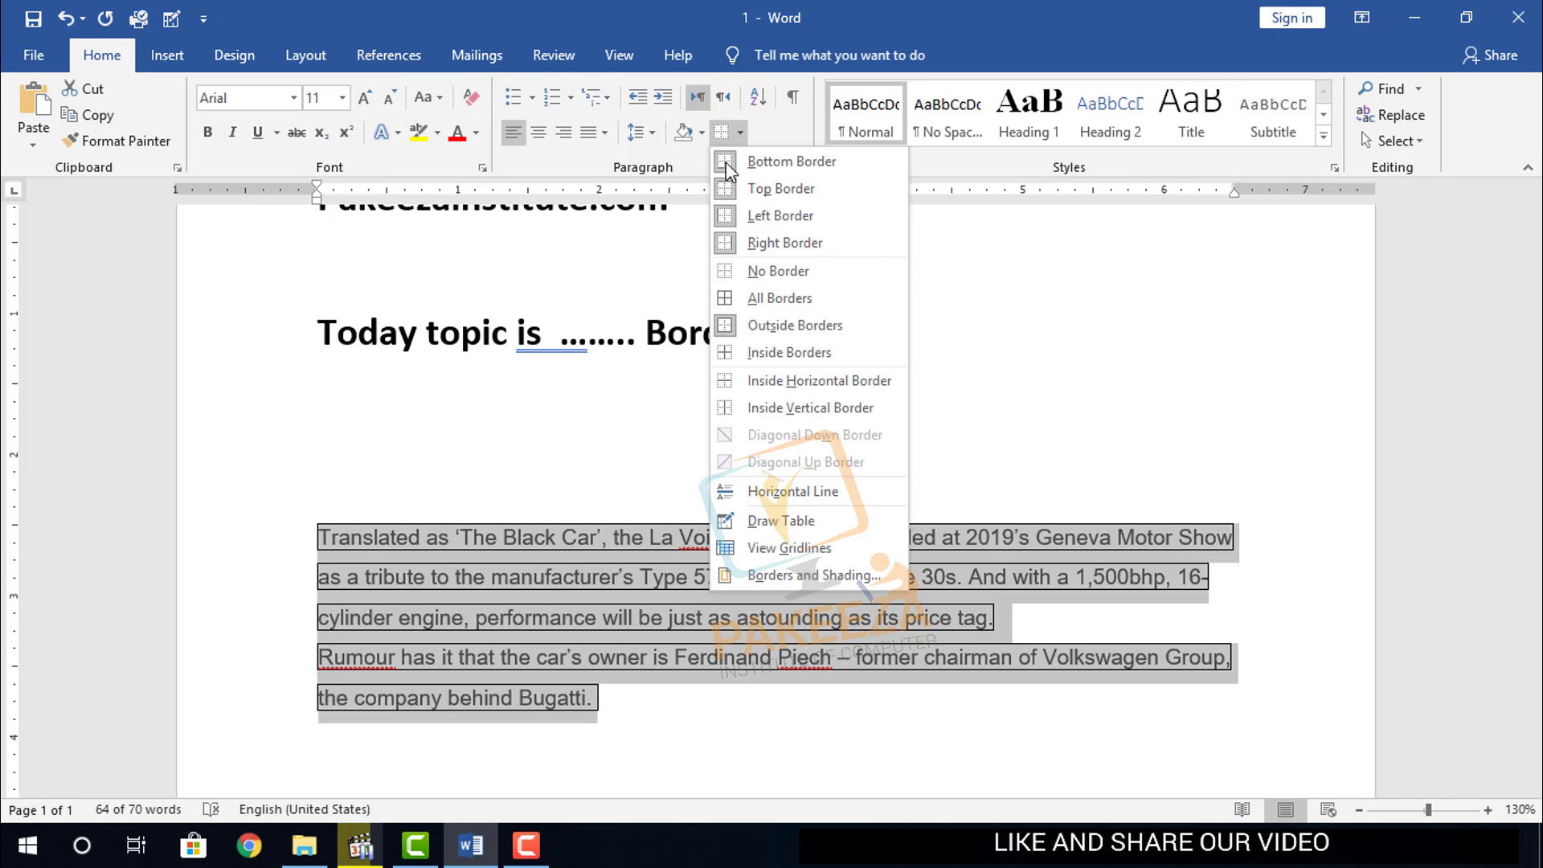
pyautogui.click(751, 271)
pyautogui.click(656, 715)
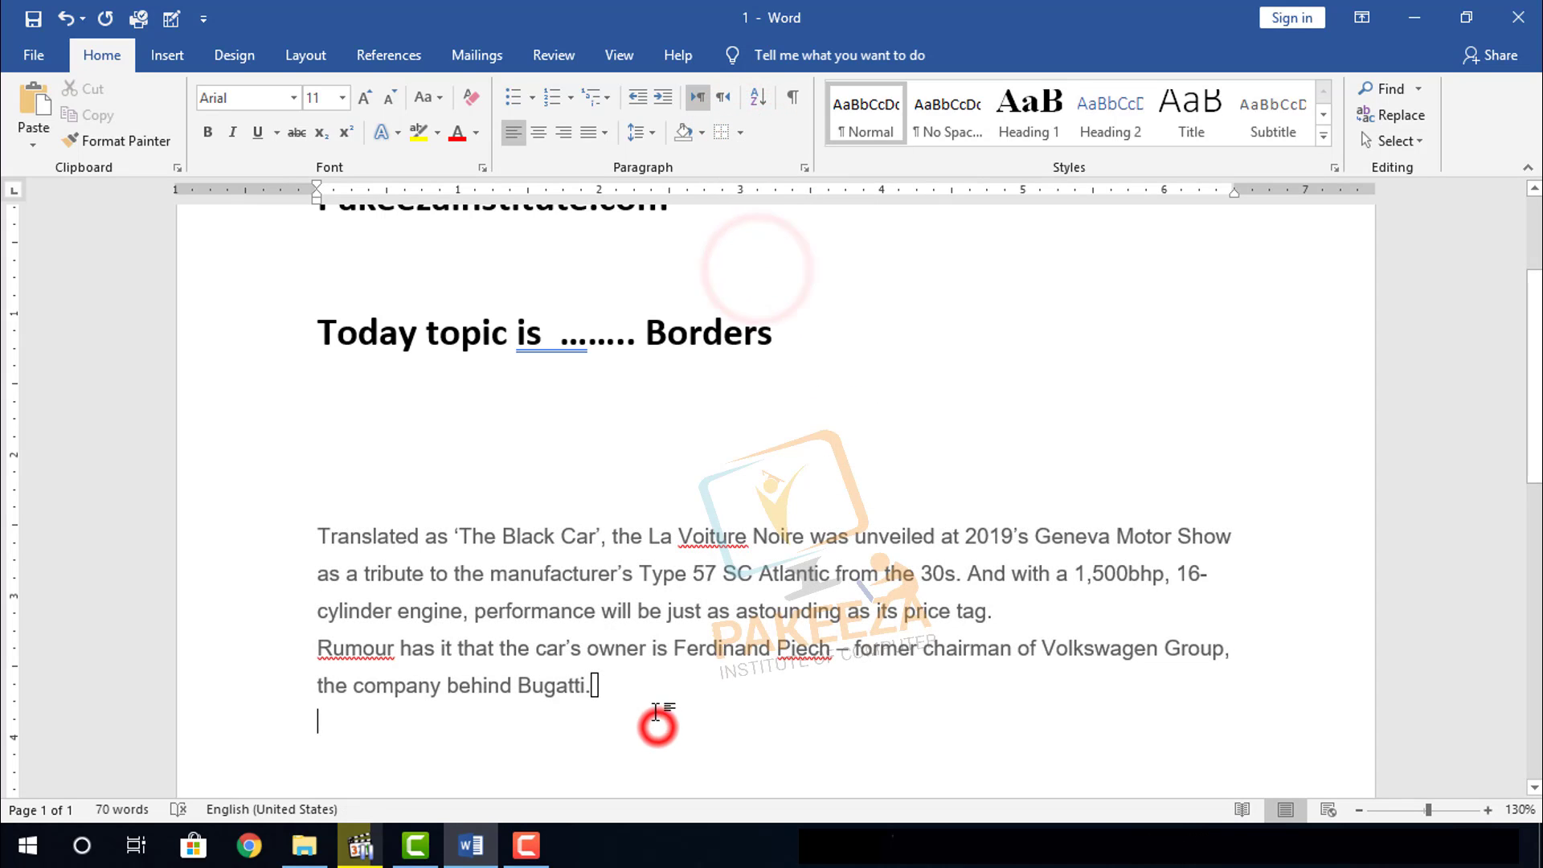
# Select the body text again and try Inside Borders on it
pyautogui.moveTo(656, 711); pyautogui.dragTo(292, 544)
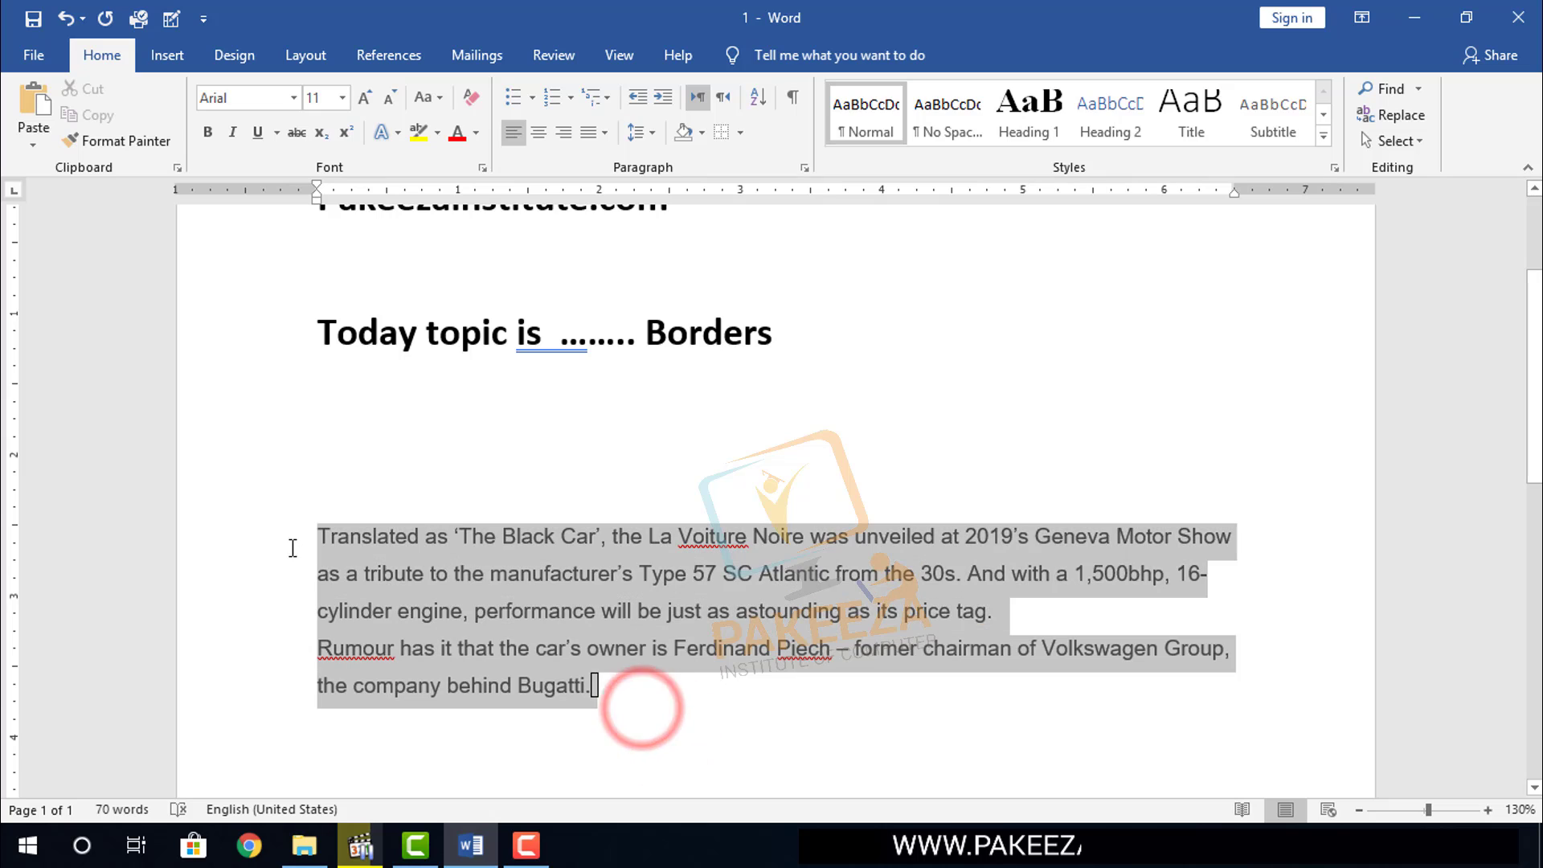
pyautogui.click(740, 132)
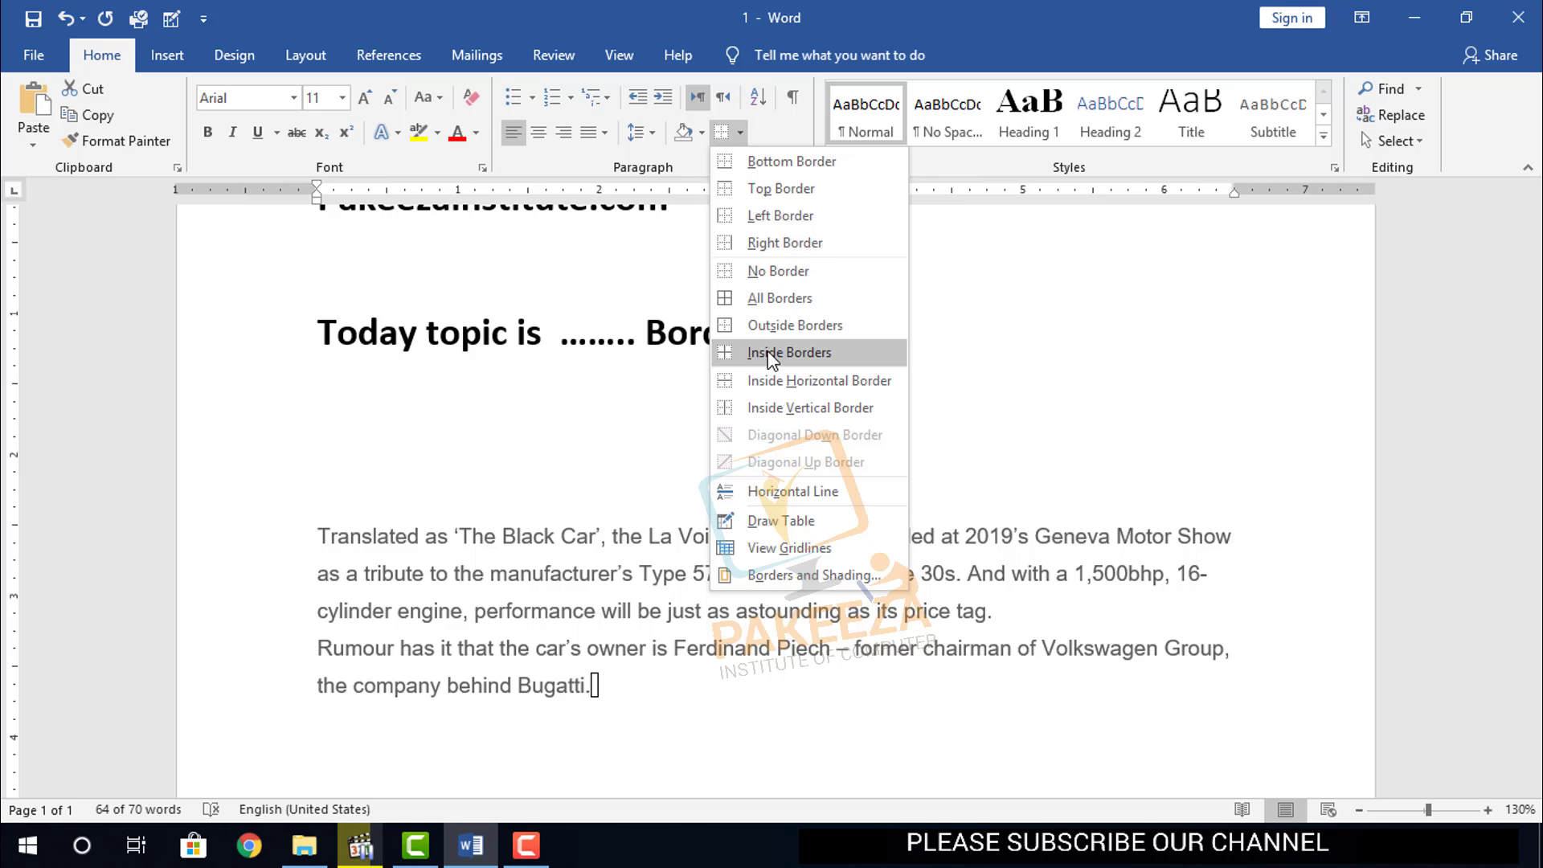
pyautogui.click(767, 353)
pyautogui.scroll(-2, 724, 499)
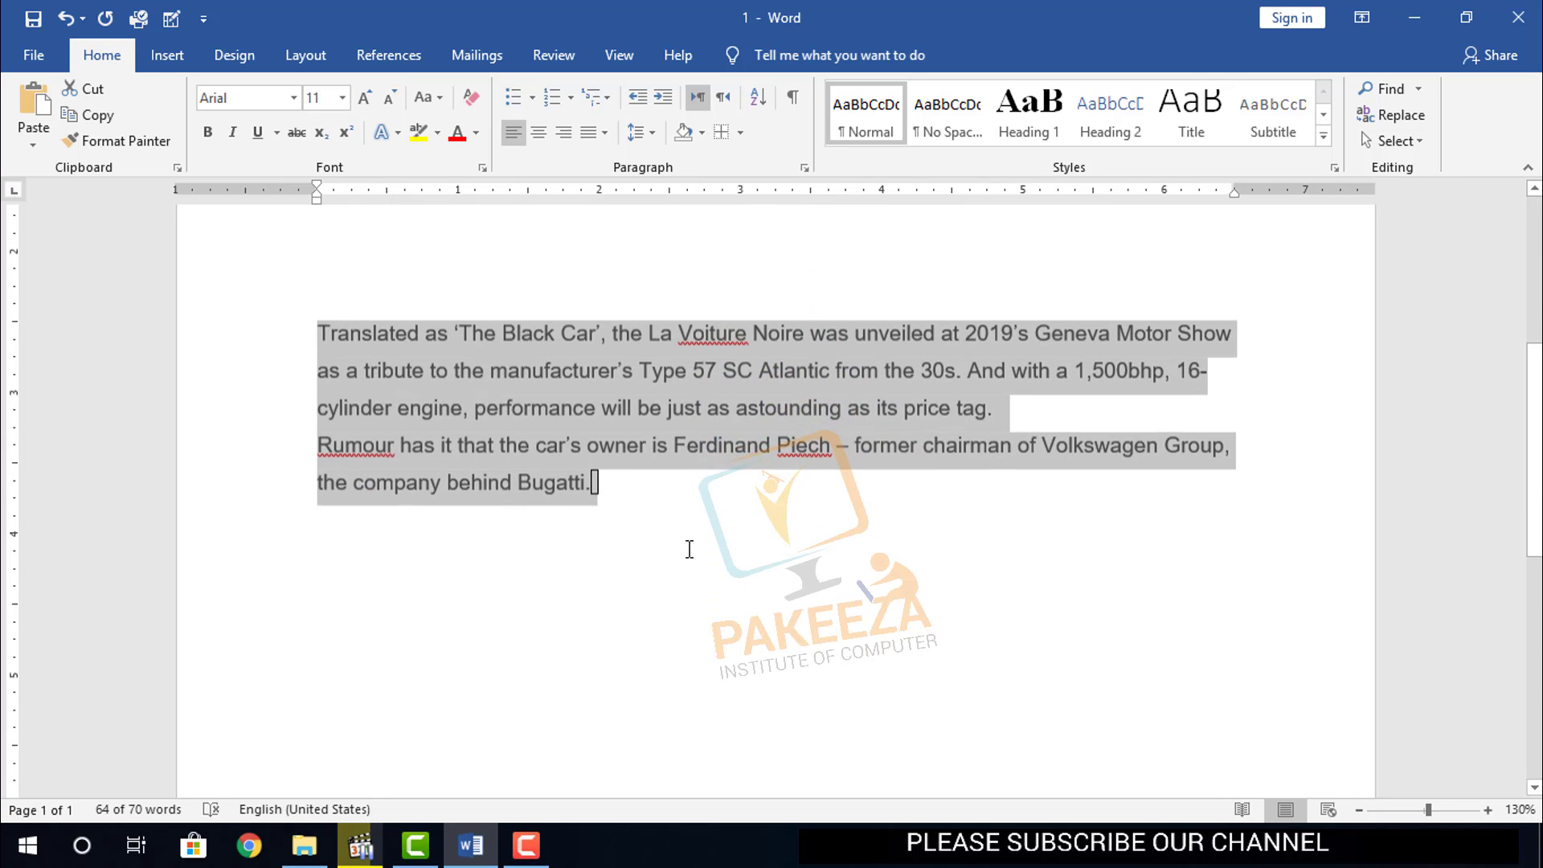
# Remove the leftover bordered space after "Bugatti." at the end of the body text
pyautogui.click(690, 549)
pyautogui.moveTo(637, 499); pyautogui.dragTo(598, 494)
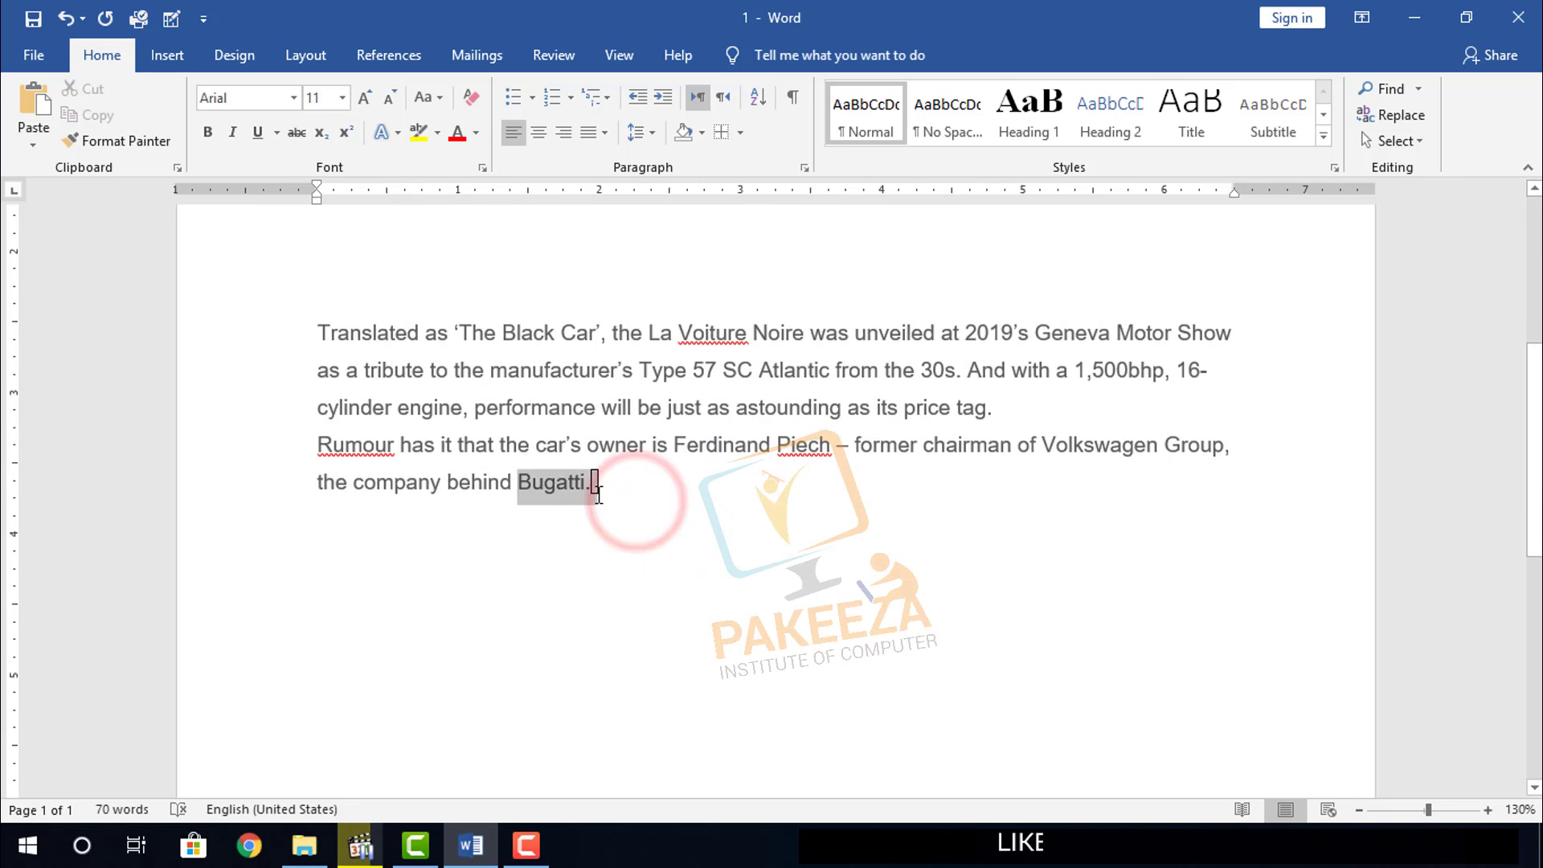
pyautogui.click(604, 496)
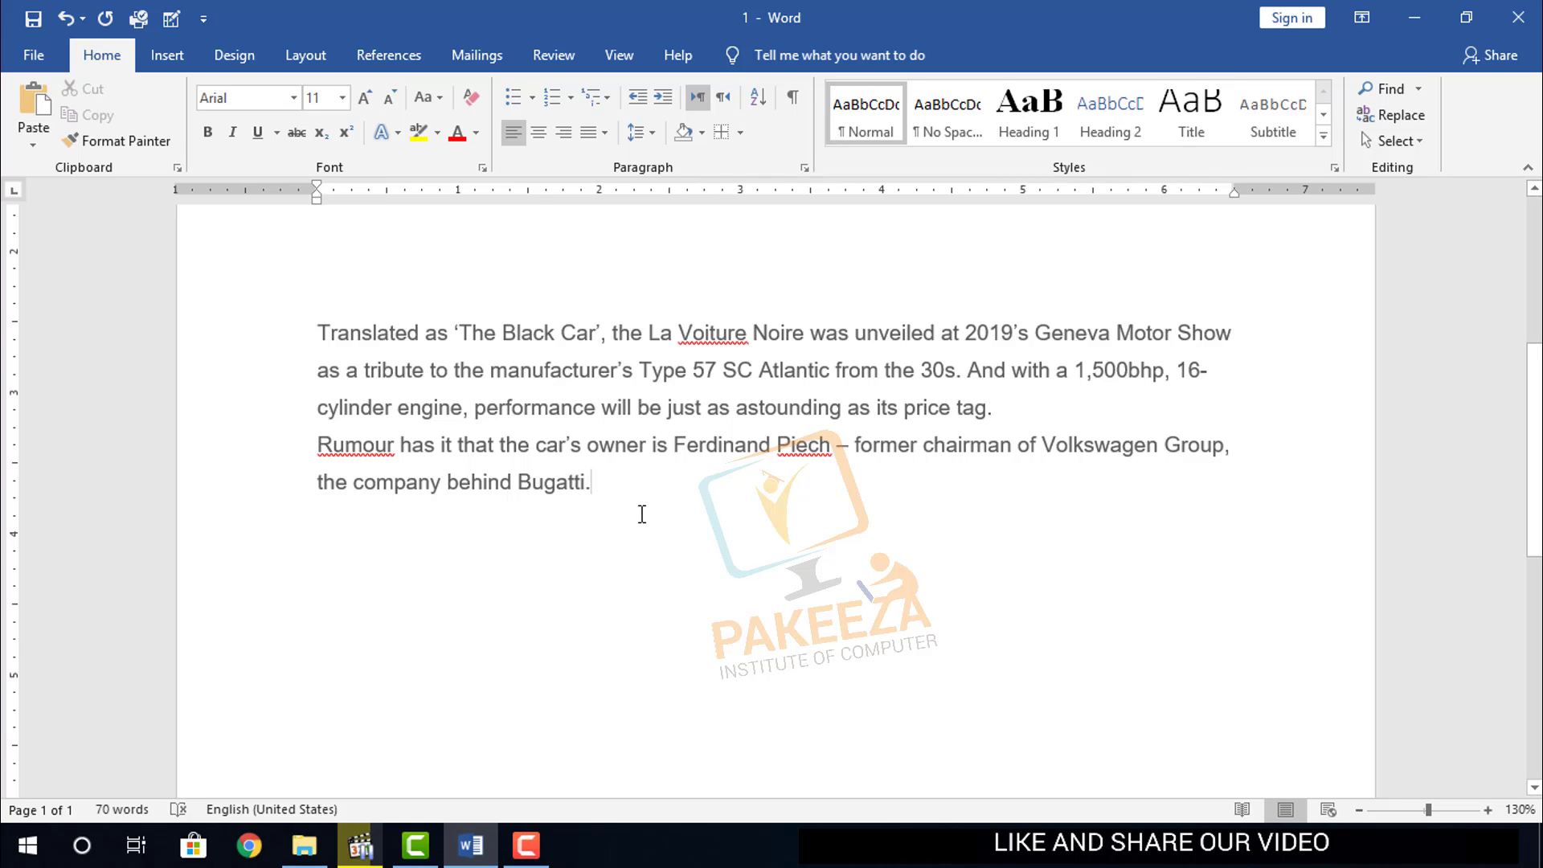
# Select the body text from "Translated as" to "Bugatti." and apply Outside Borders to it
pyautogui.scroll(1, 642, 514)
pyautogui.moveTo(629, 548); pyautogui.dragTo(319, 400)
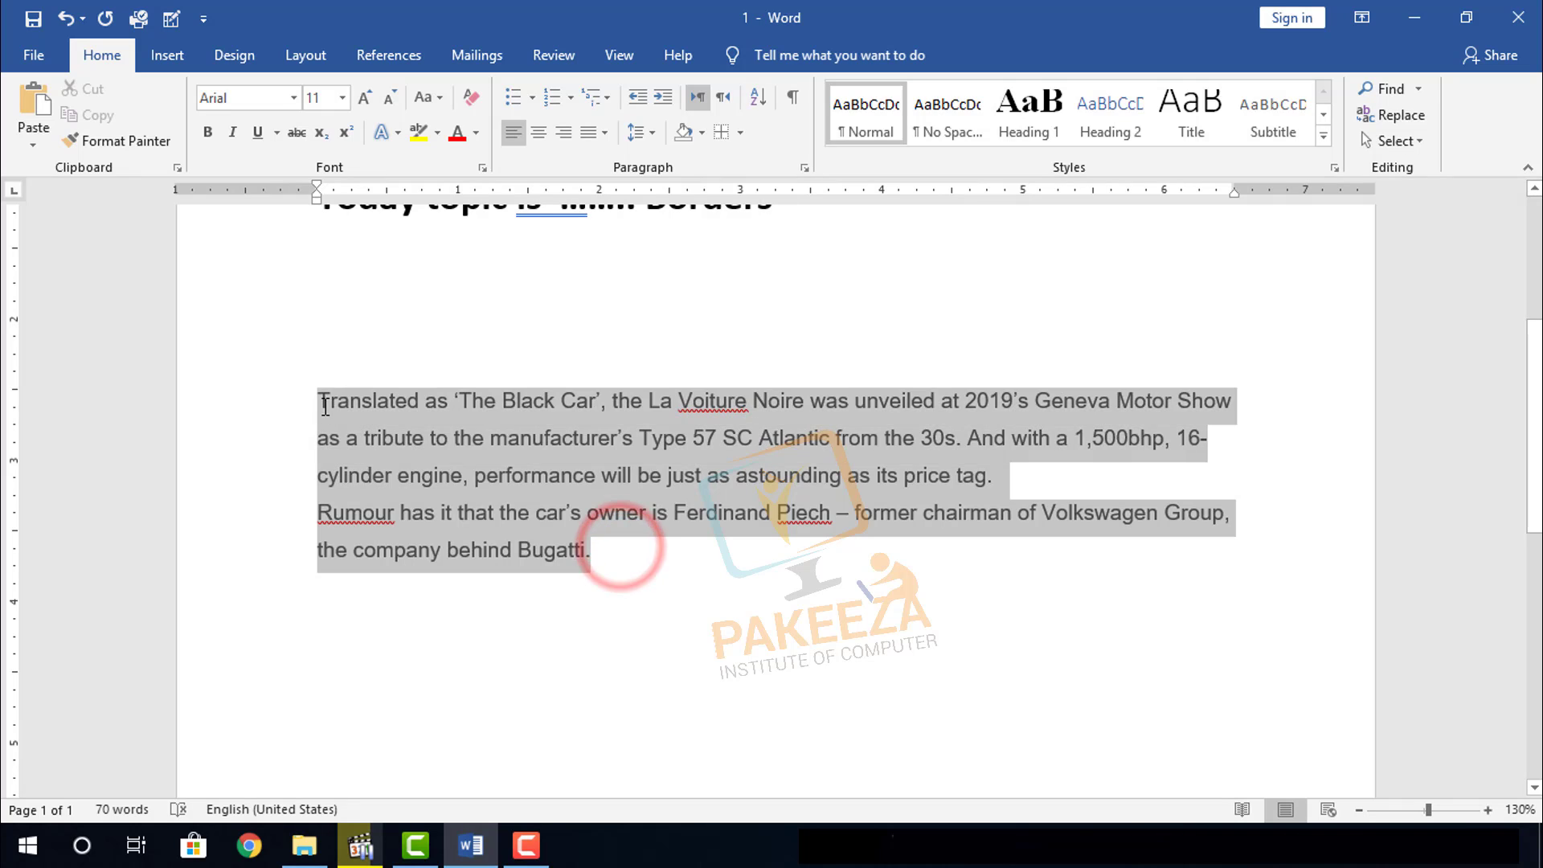
pyautogui.click(739, 132)
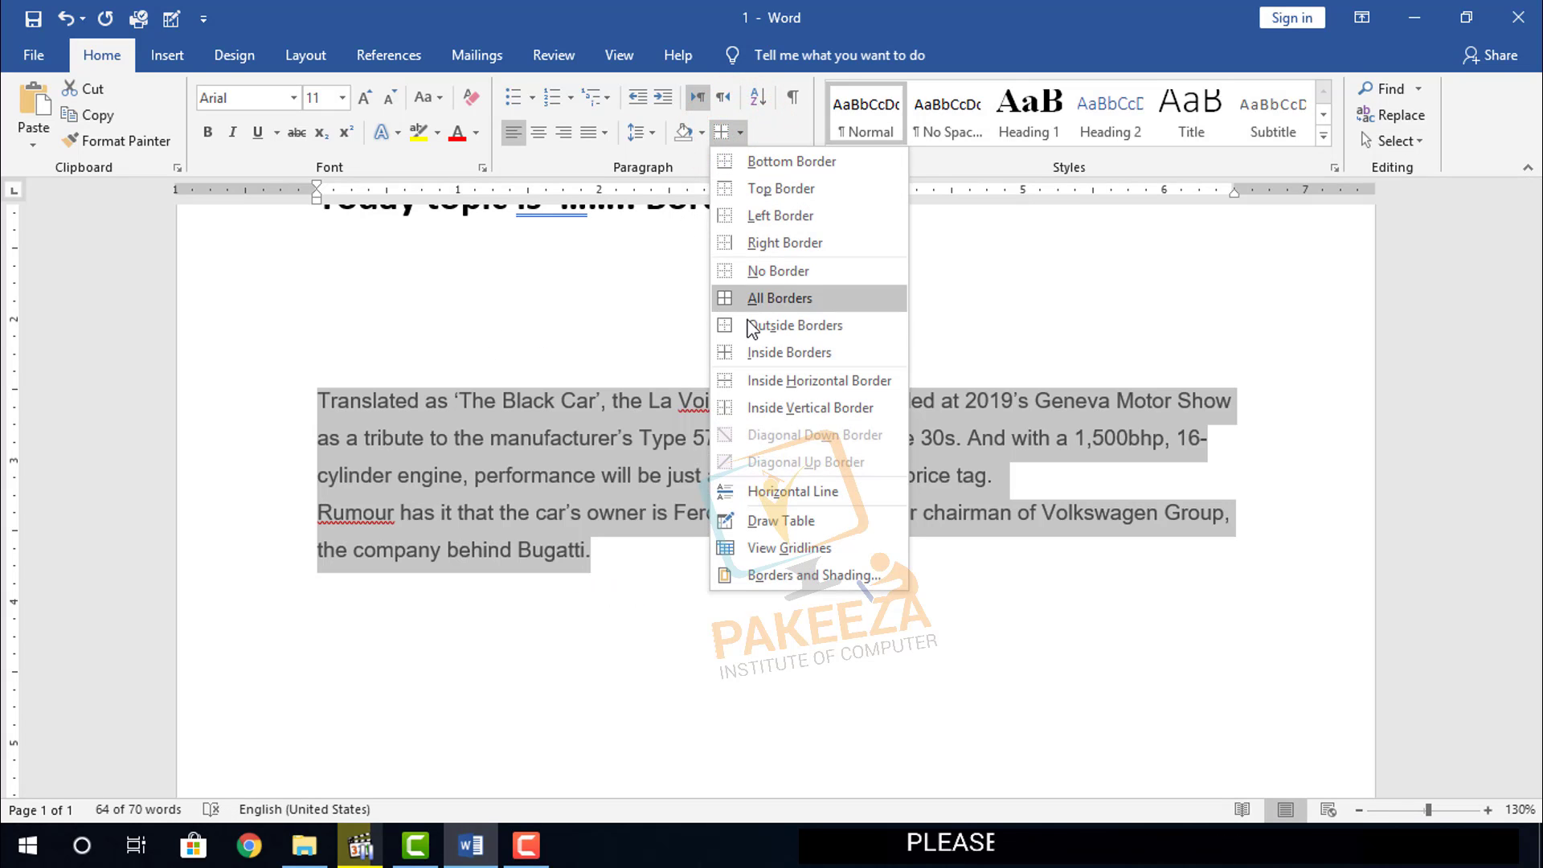
pyautogui.click(760, 324)
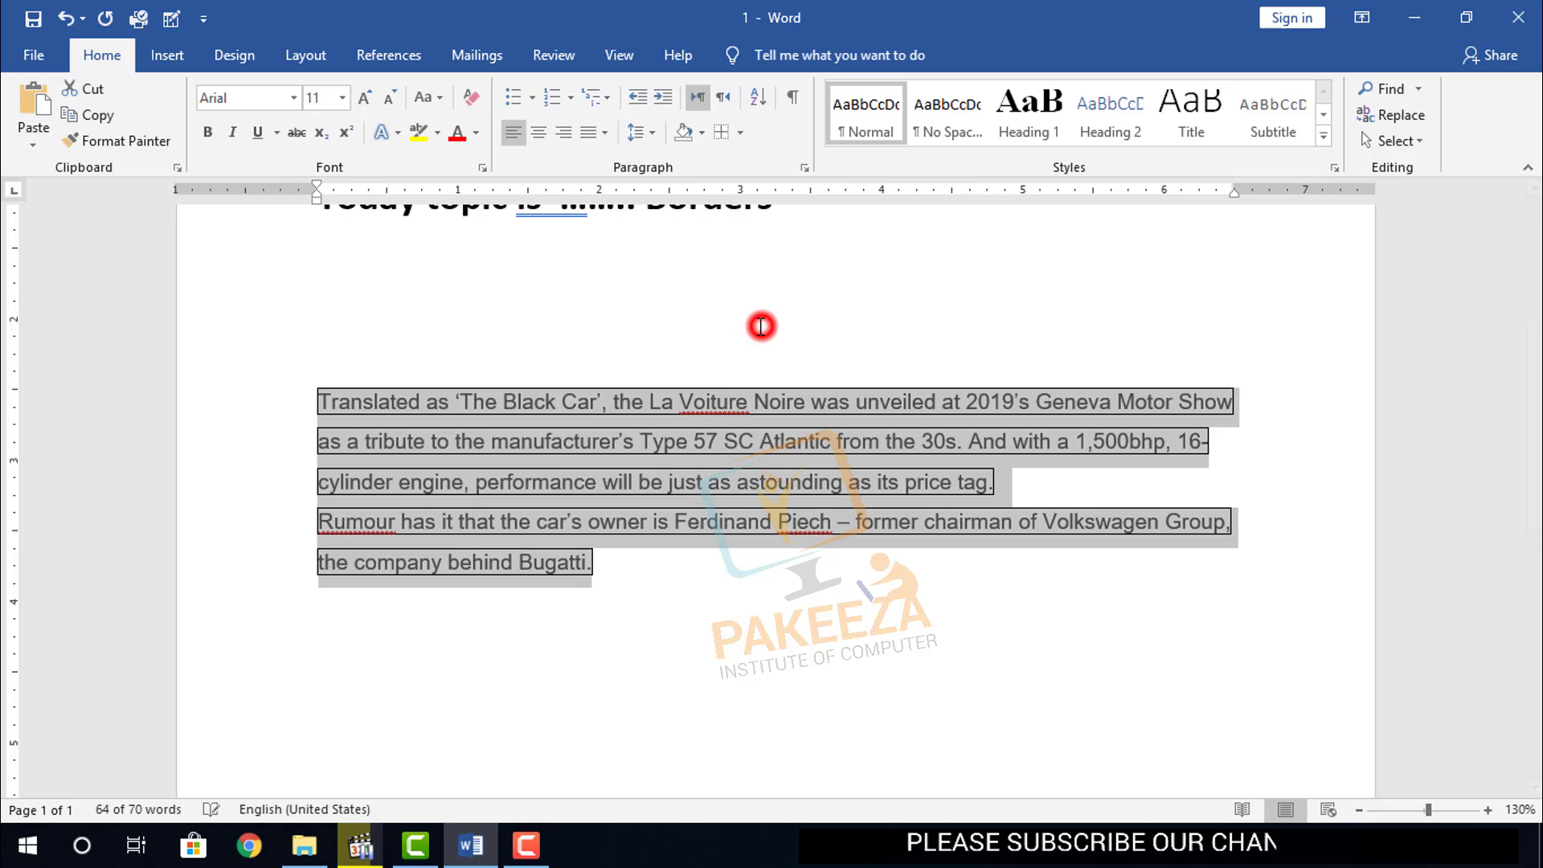
# Try Inside Borders on the bordered body text and undo the border changes
pyautogui.click(739, 132)
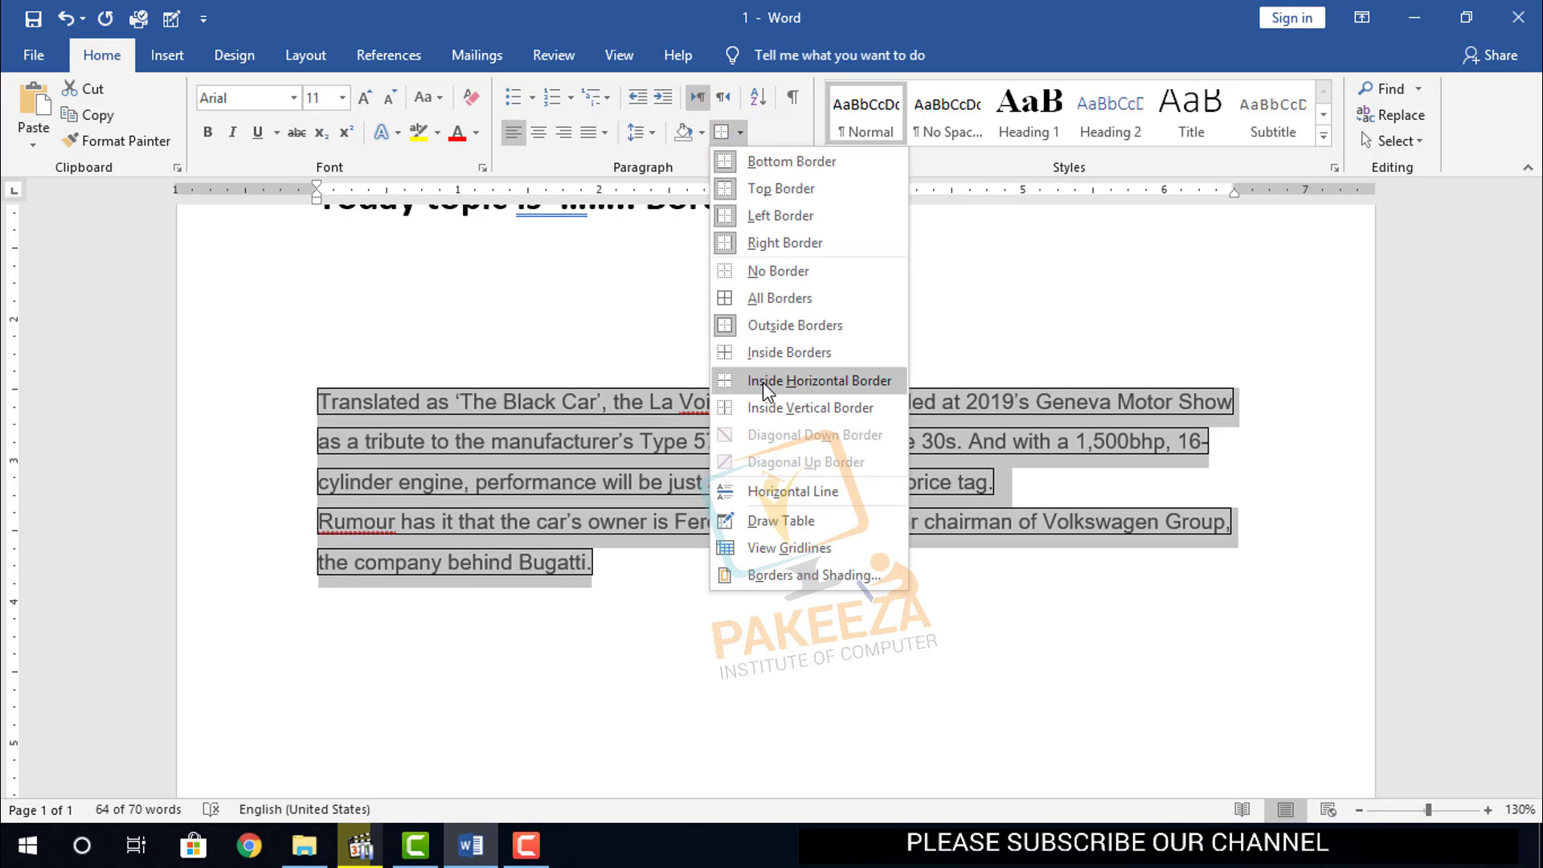
pyautogui.click(765, 352)
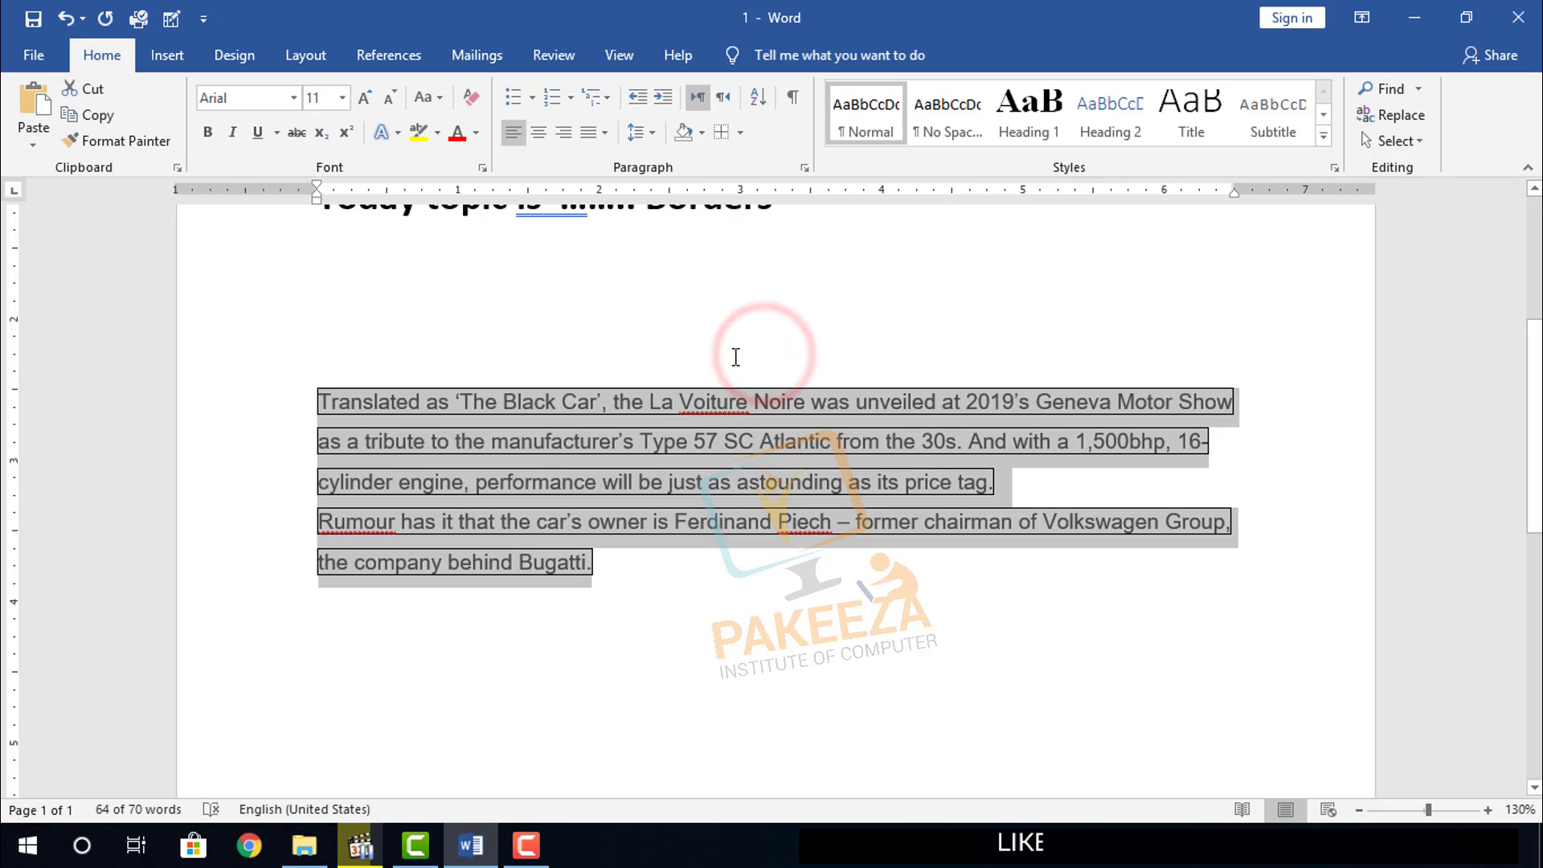
pyautogui.click(740, 341)
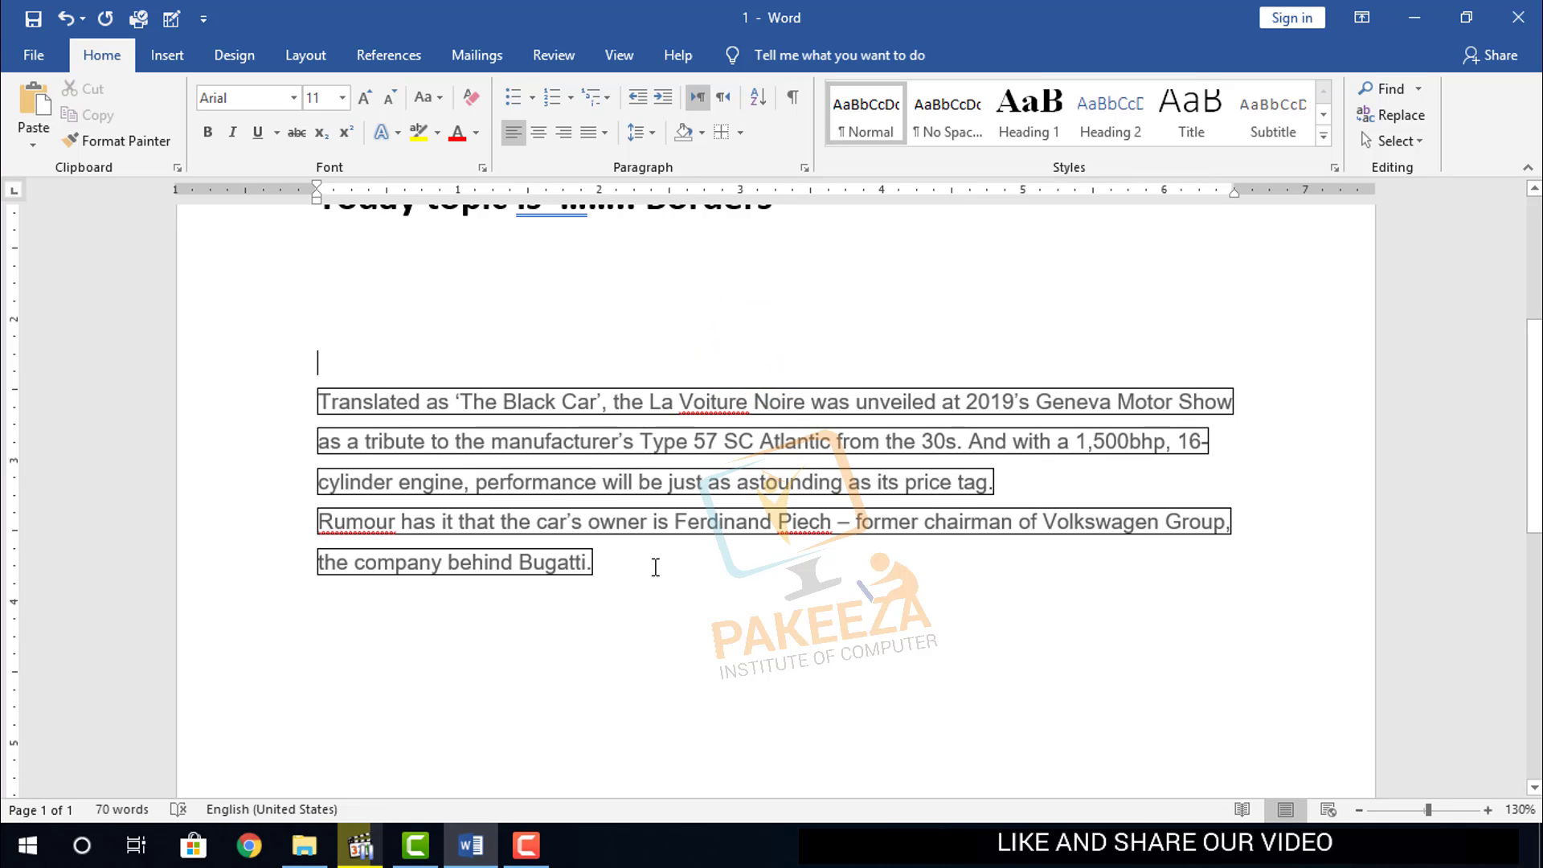
pyautogui.hotkey('ctrl', 'z')
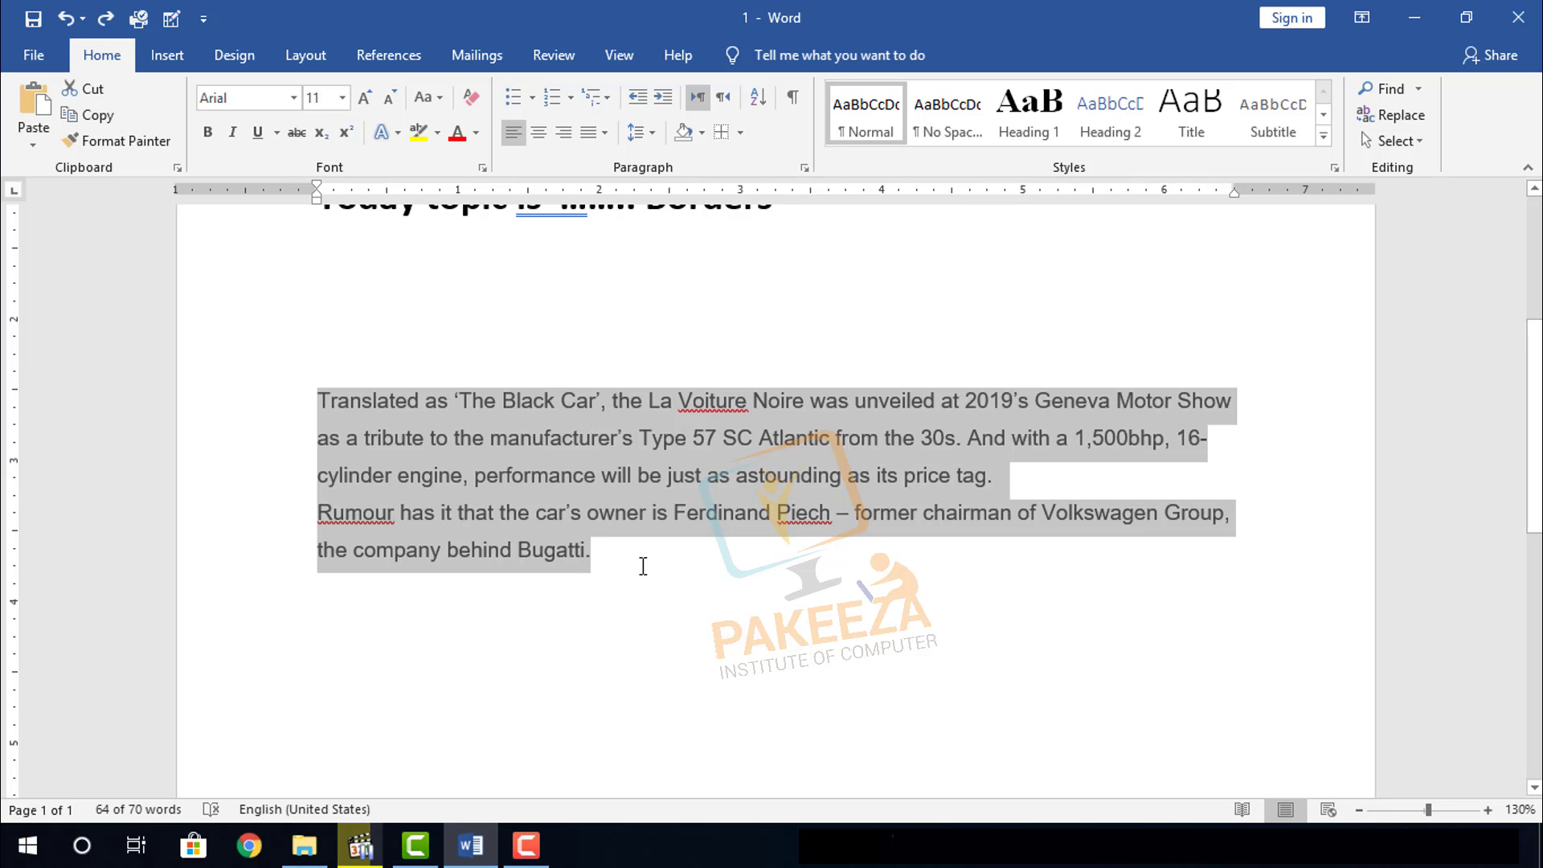
# Draw a table about 4.65" wide and 0.9" high below the body text with Draw Table
pyautogui.click(740, 131)
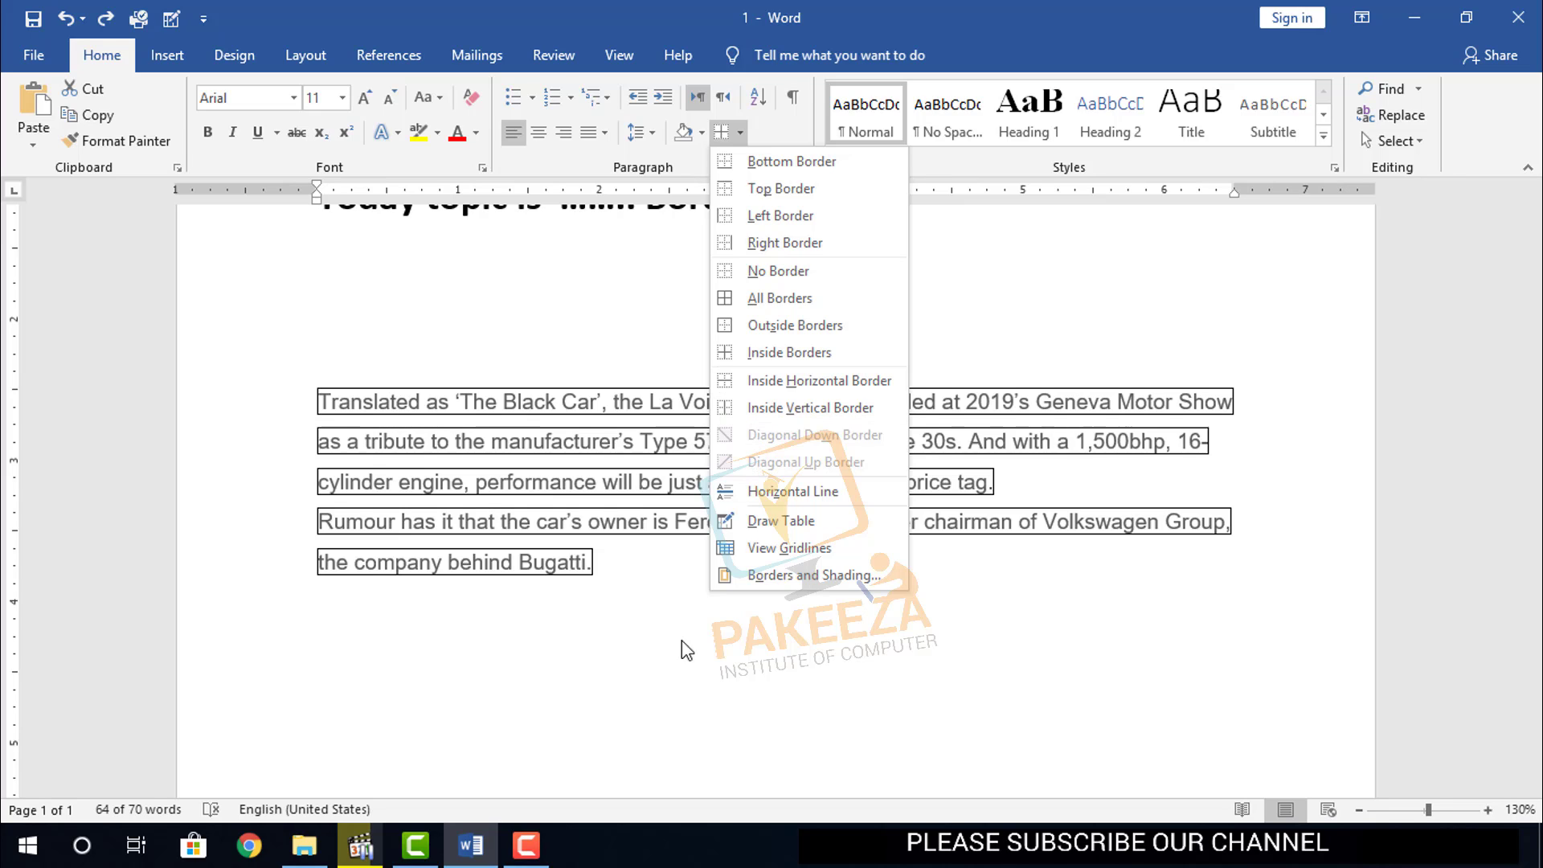
pyautogui.click(770, 522)
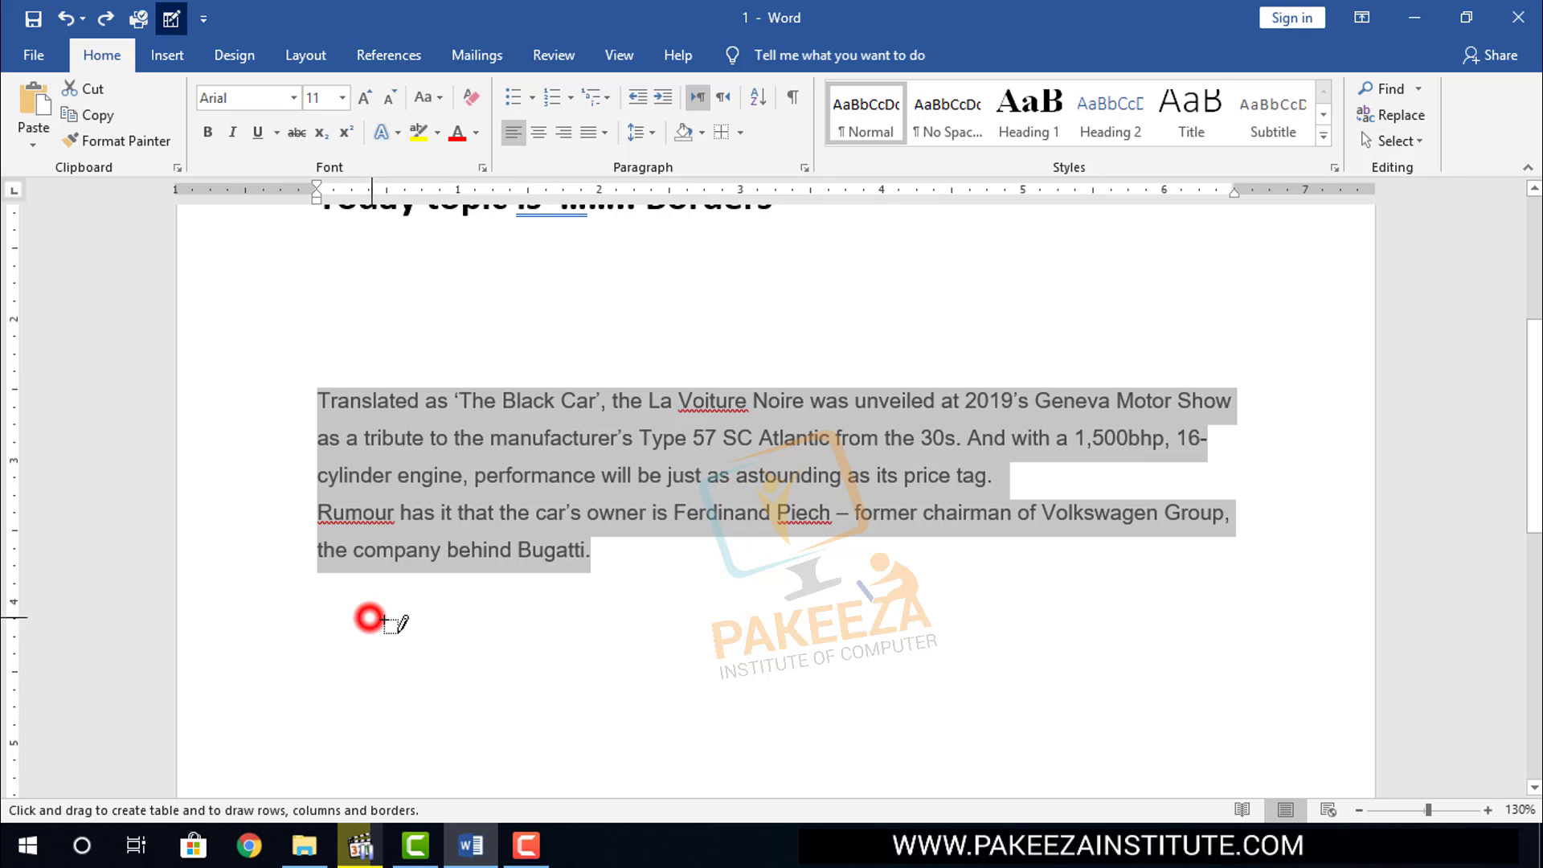
pyautogui.moveTo(369, 618)
pyautogui.mouseDown()
pyautogui.moveTo(880, 687)
pyautogui.moveTo(1027, 727)
pyautogui.moveTo(1025, 703)
pyautogui.mouseUp()
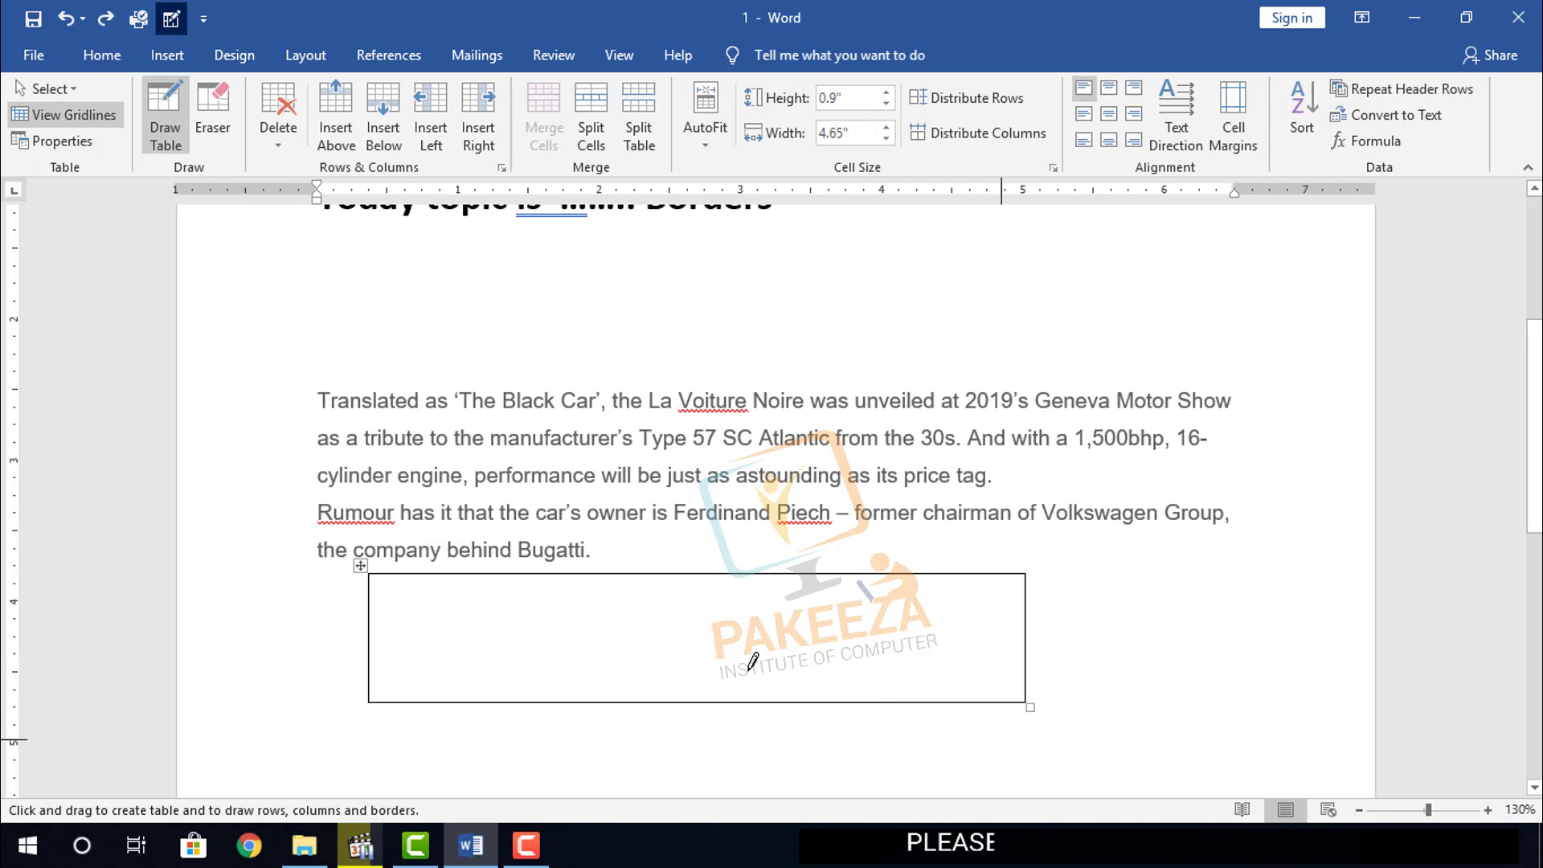
# Divide the drawn table into six columns with five vertical lines
pyautogui.moveTo(511, 581); pyautogui.dragTo(512, 701)
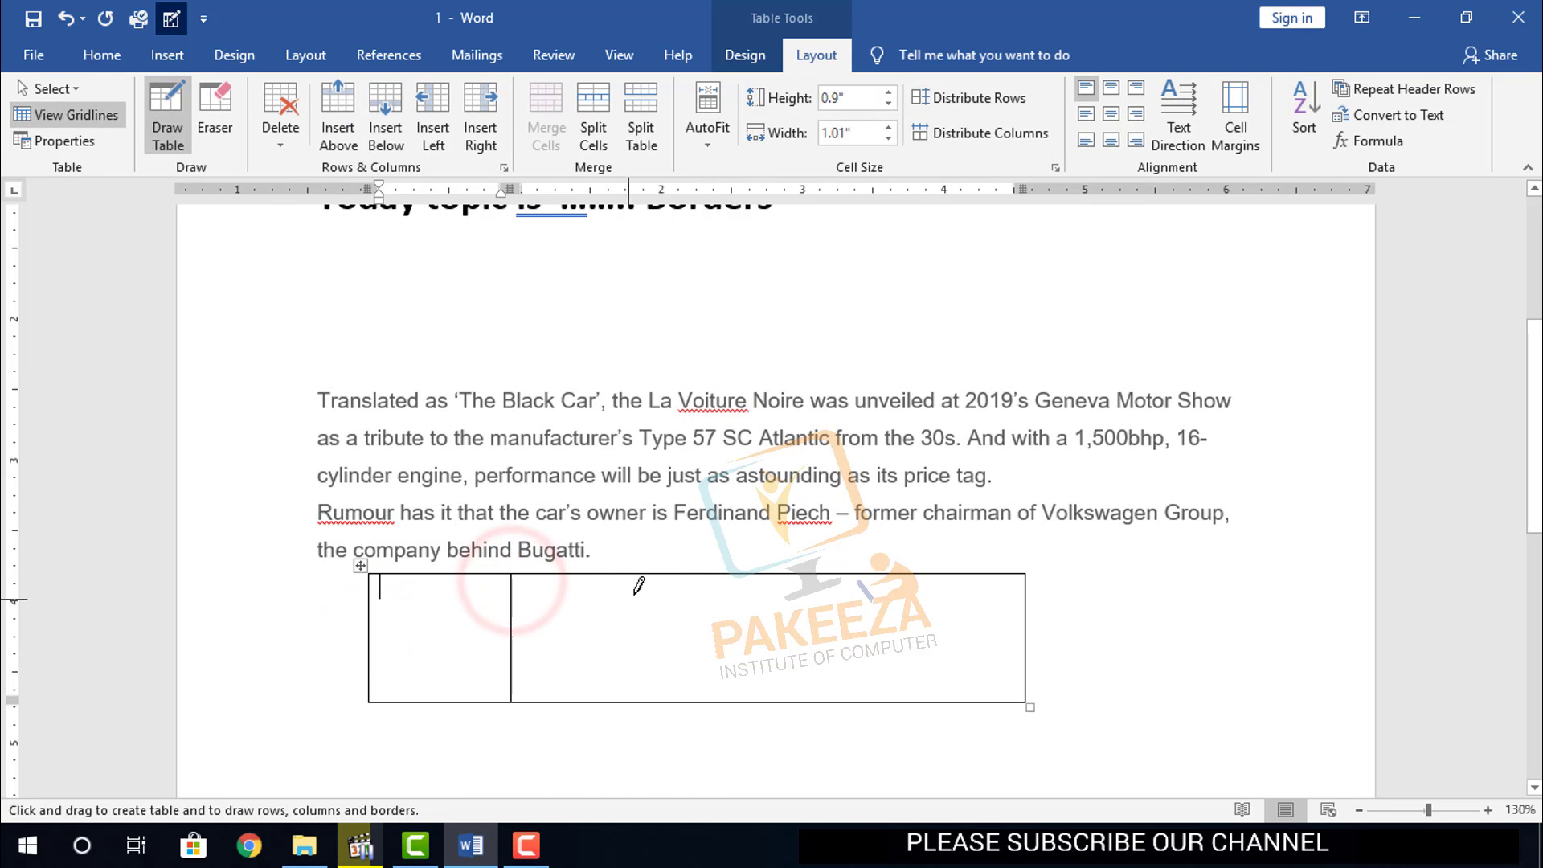
pyautogui.moveTo(639, 574); pyautogui.dragTo(639, 701)
pyautogui.moveTo(750, 575); pyautogui.dragTo(751, 701)
pyautogui.moveTo(866, 575); pyautogui.dragTo(864, 700)
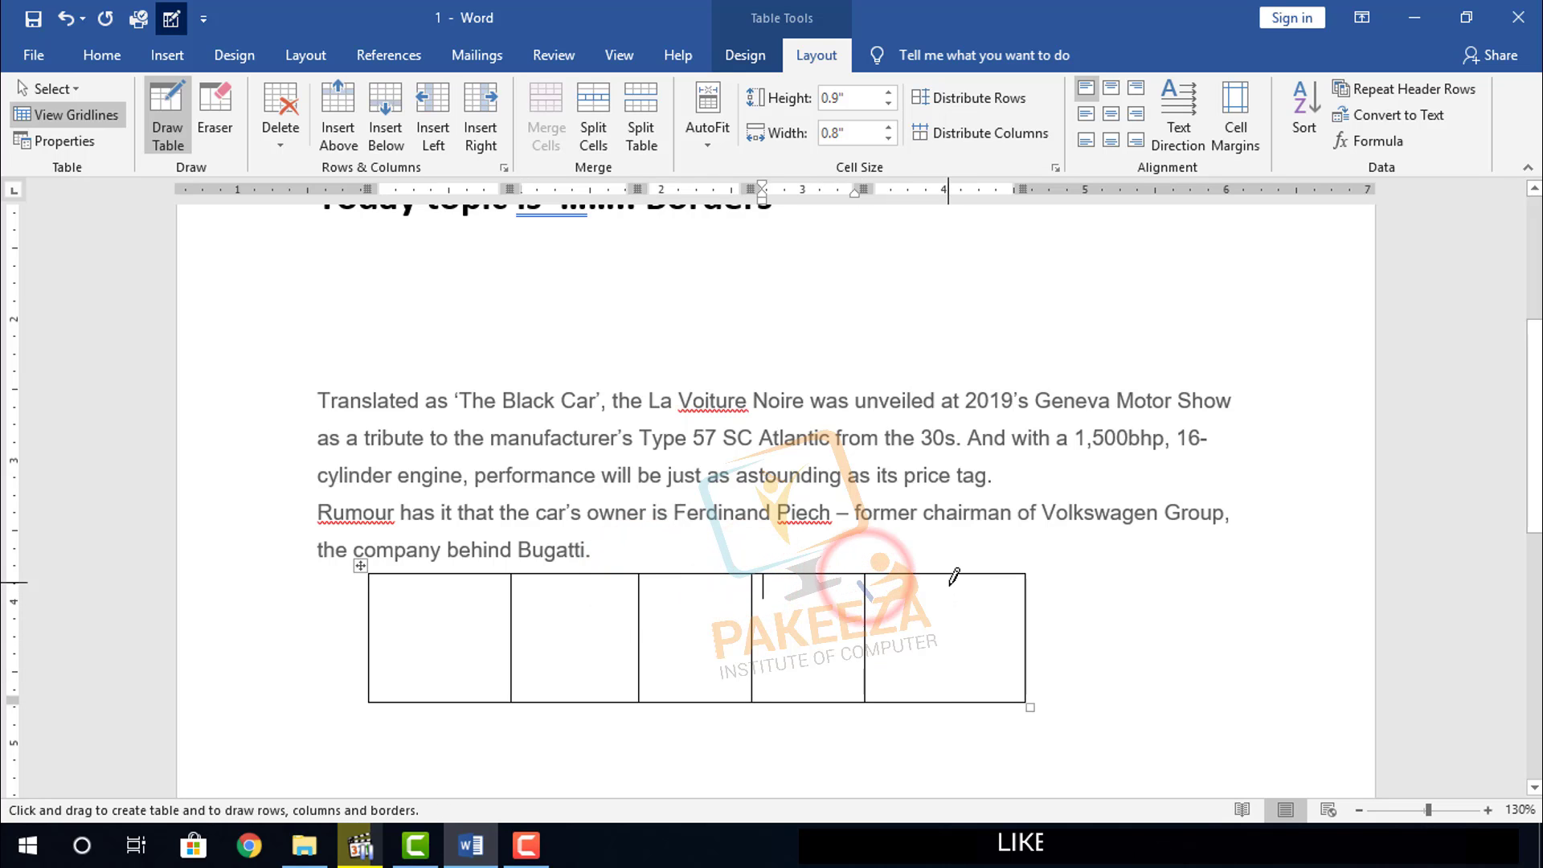
pyautogui.moveTo(949, 575); pyautogui.dragTo(949, 701)
# Enter "pakeeza" in the table's first cell and place the cursor outside the table
pyautogui.click(450, 596)
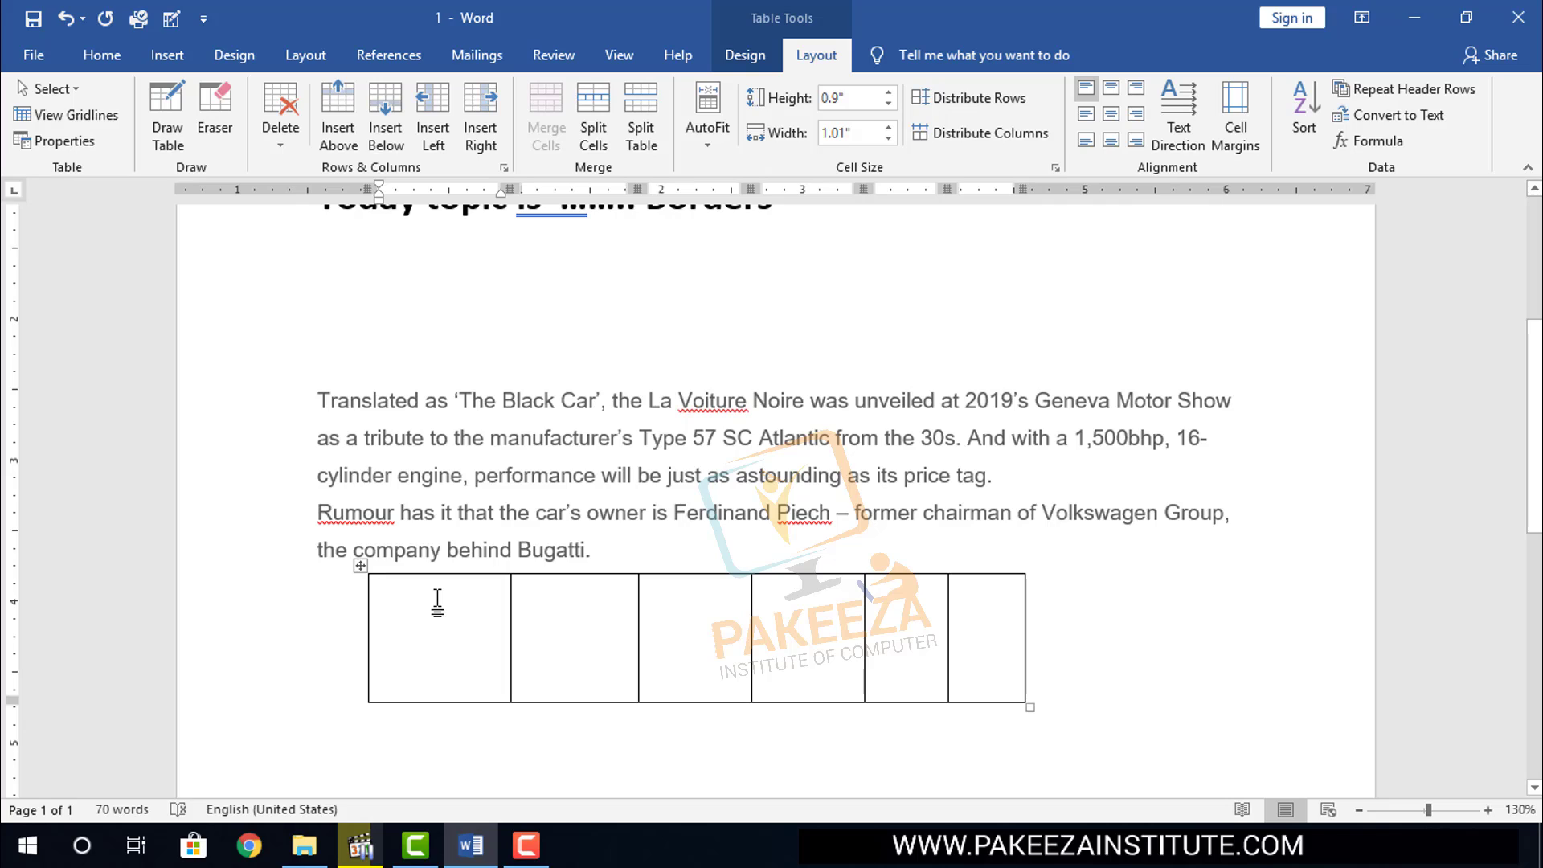
pyautogui.write('p')
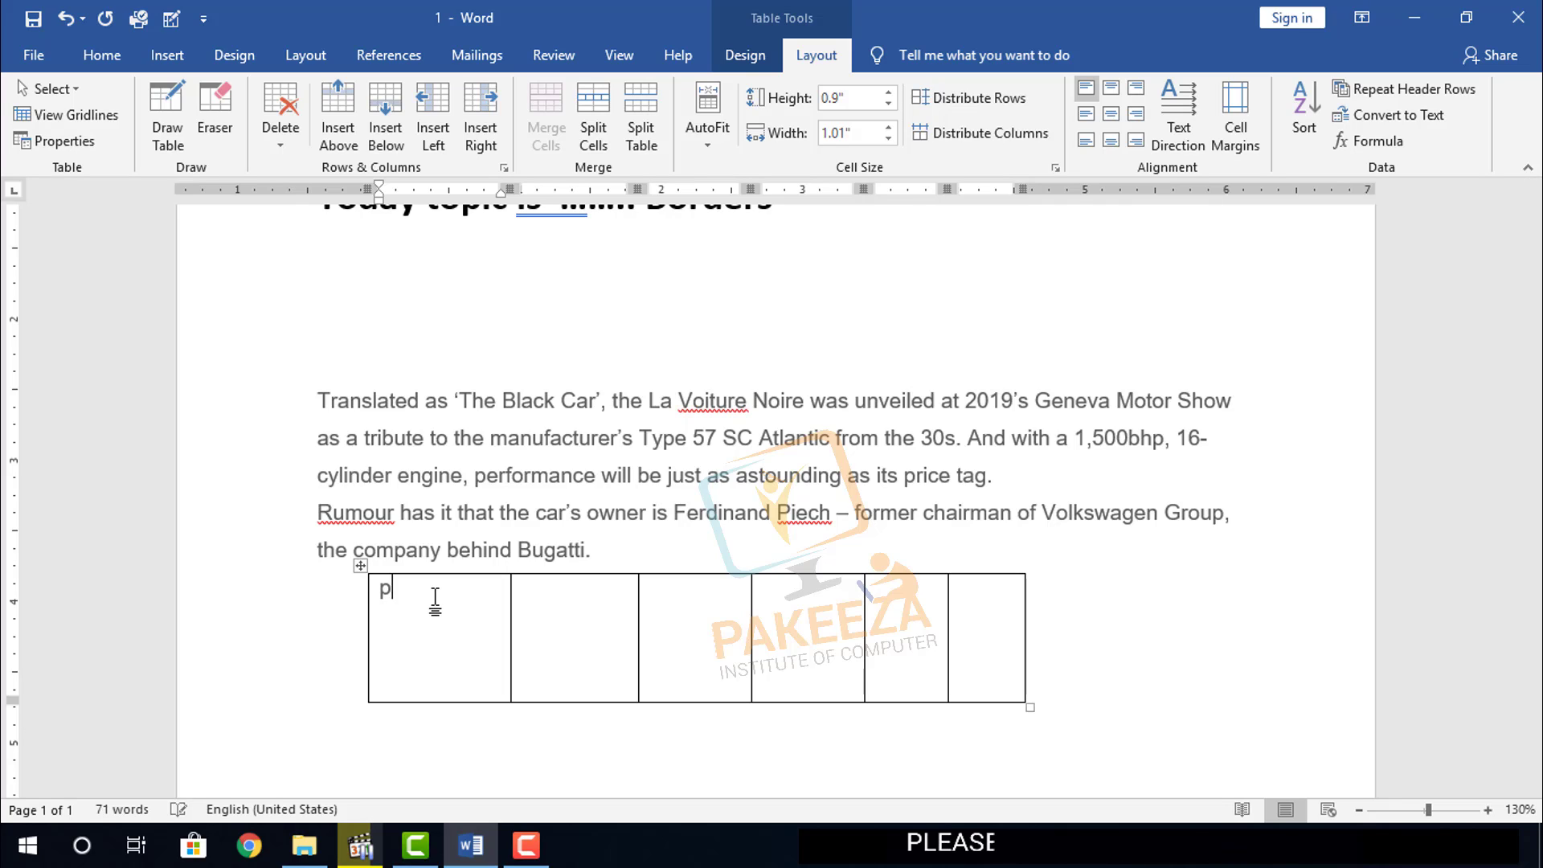
pyautogui.write('akeeza')
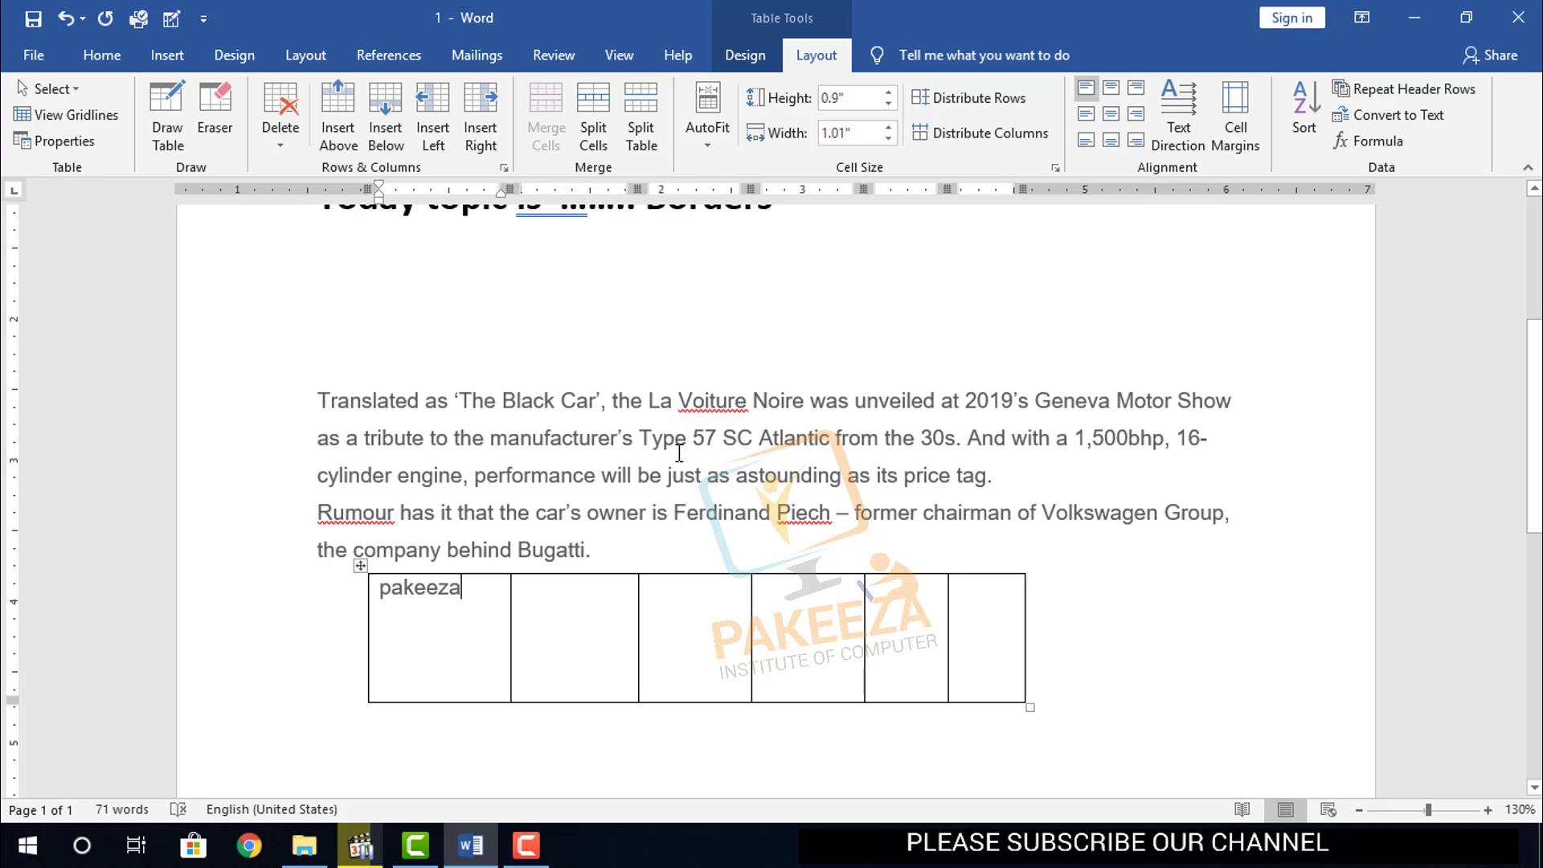
pyautogui.click(1099, 615)
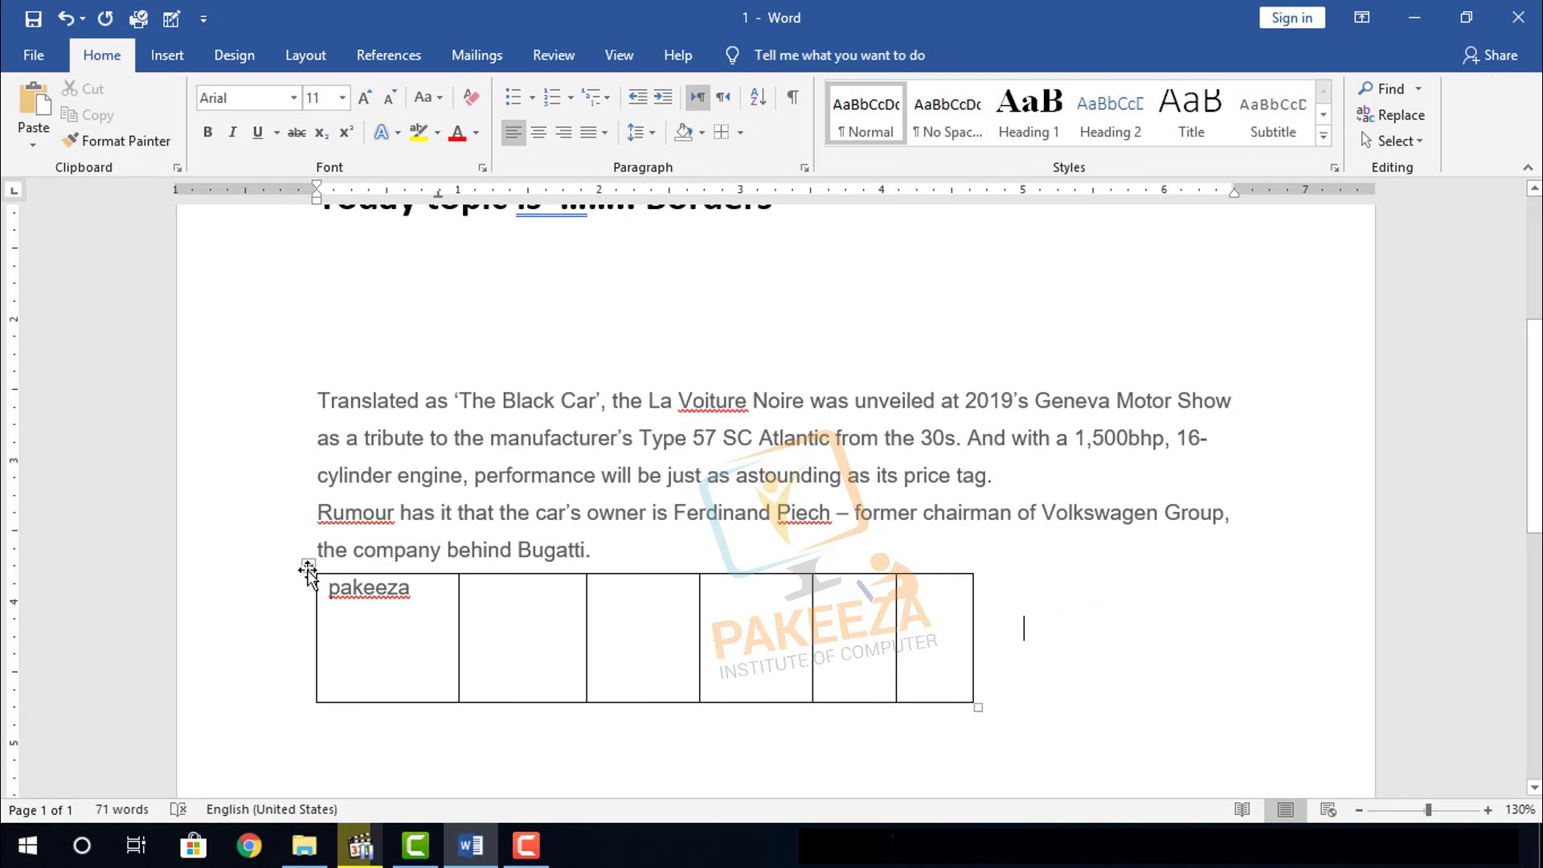
# Undo the cell text, the column lines and the drawn table
pyautogui.click(307, 570)
pyautogui.hotkey('ctrl', 'z')
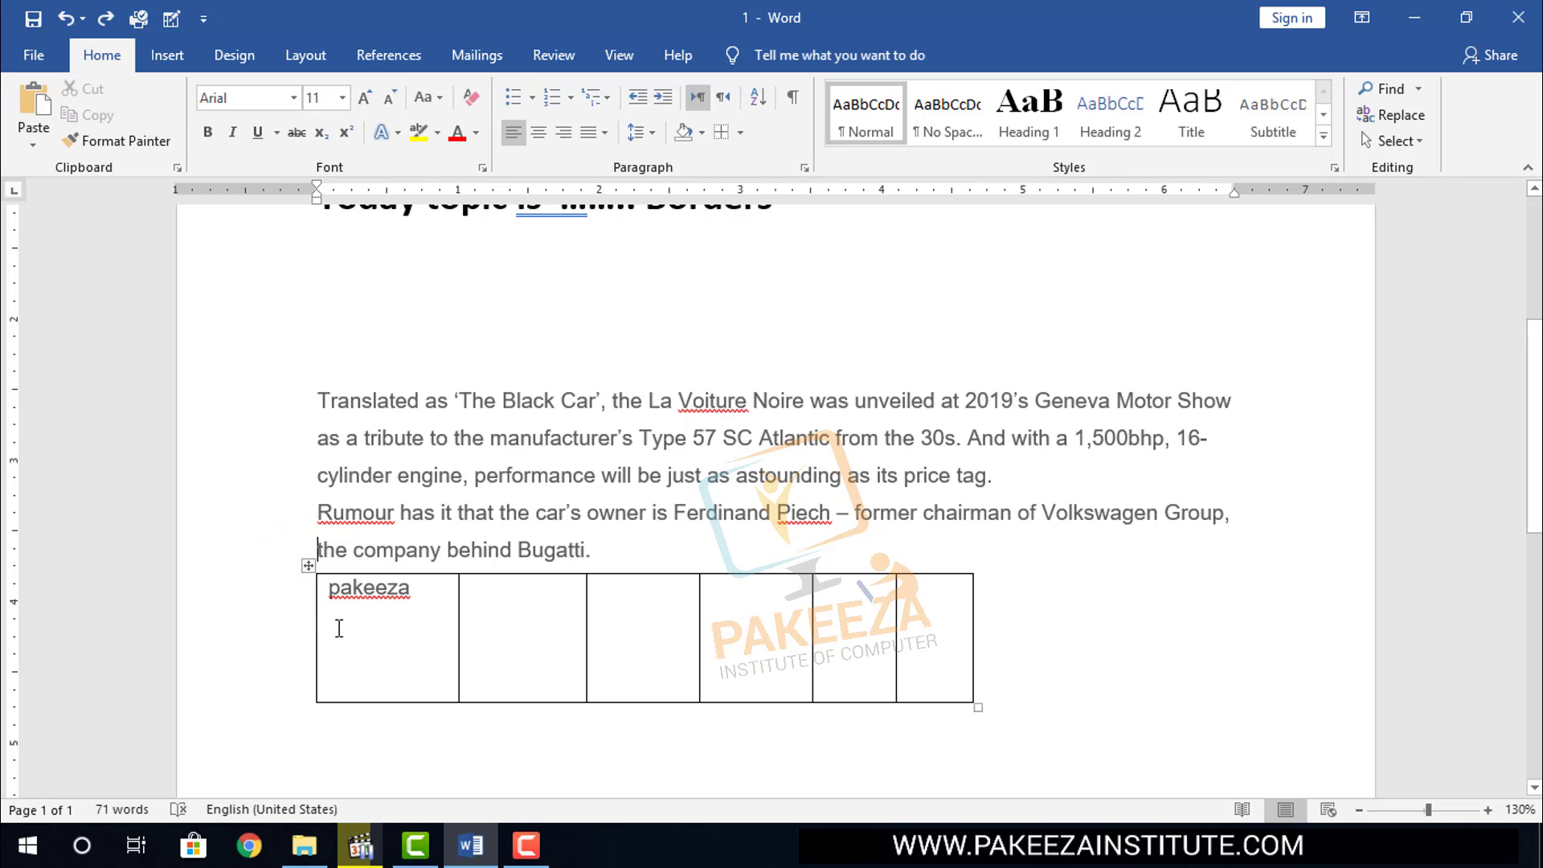
pyautogui.click(333, 629)
pyautogui.hotkey('ctrl', 'z')
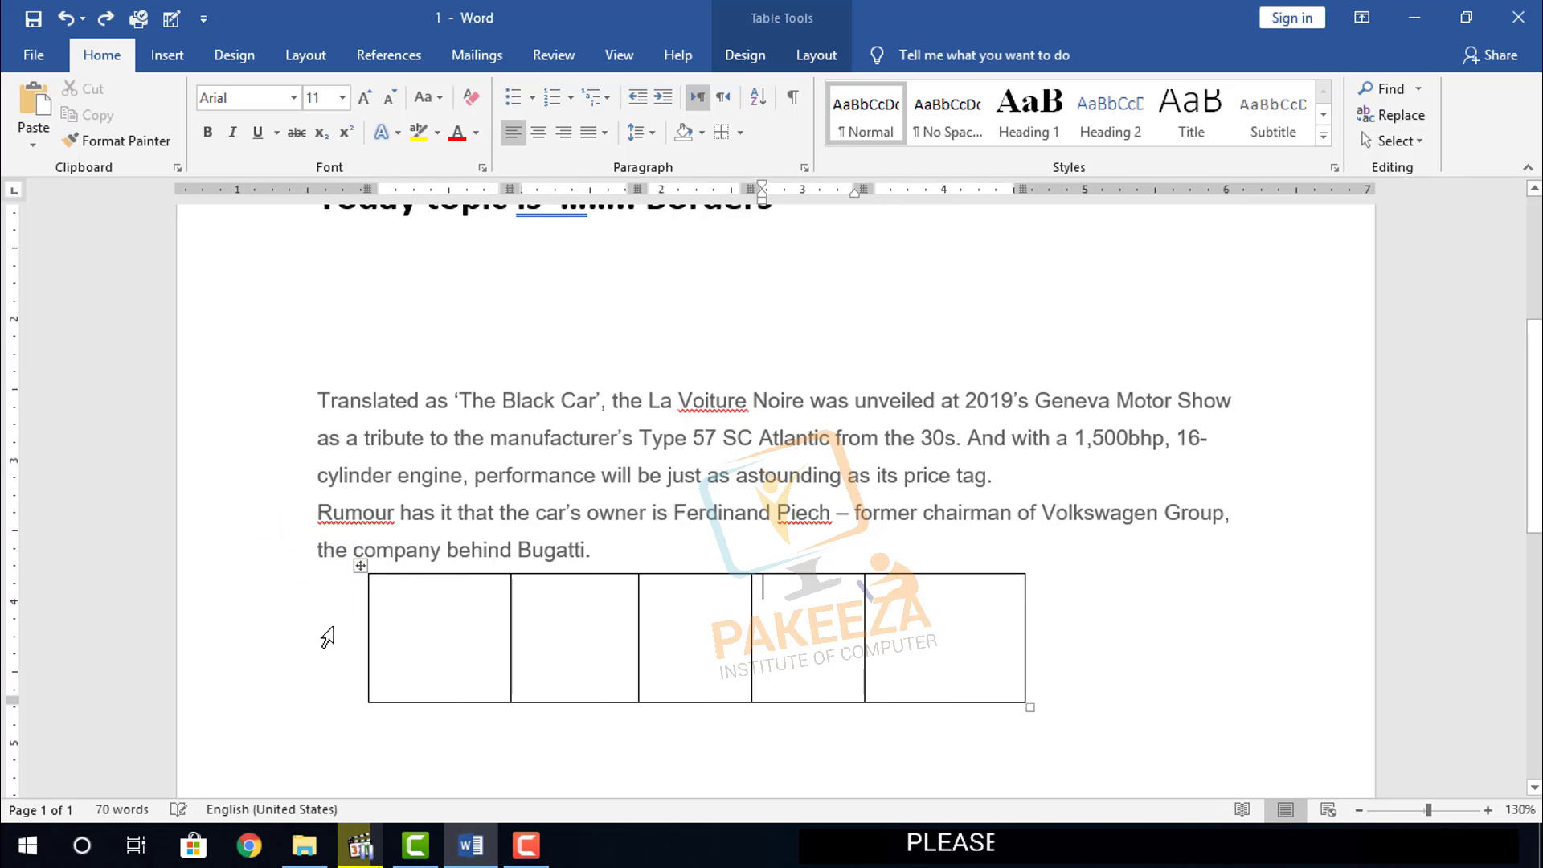
pyautogui.hotkey('ctrl', 'z')
pyautogui.hotkey('ctrl', 'z')
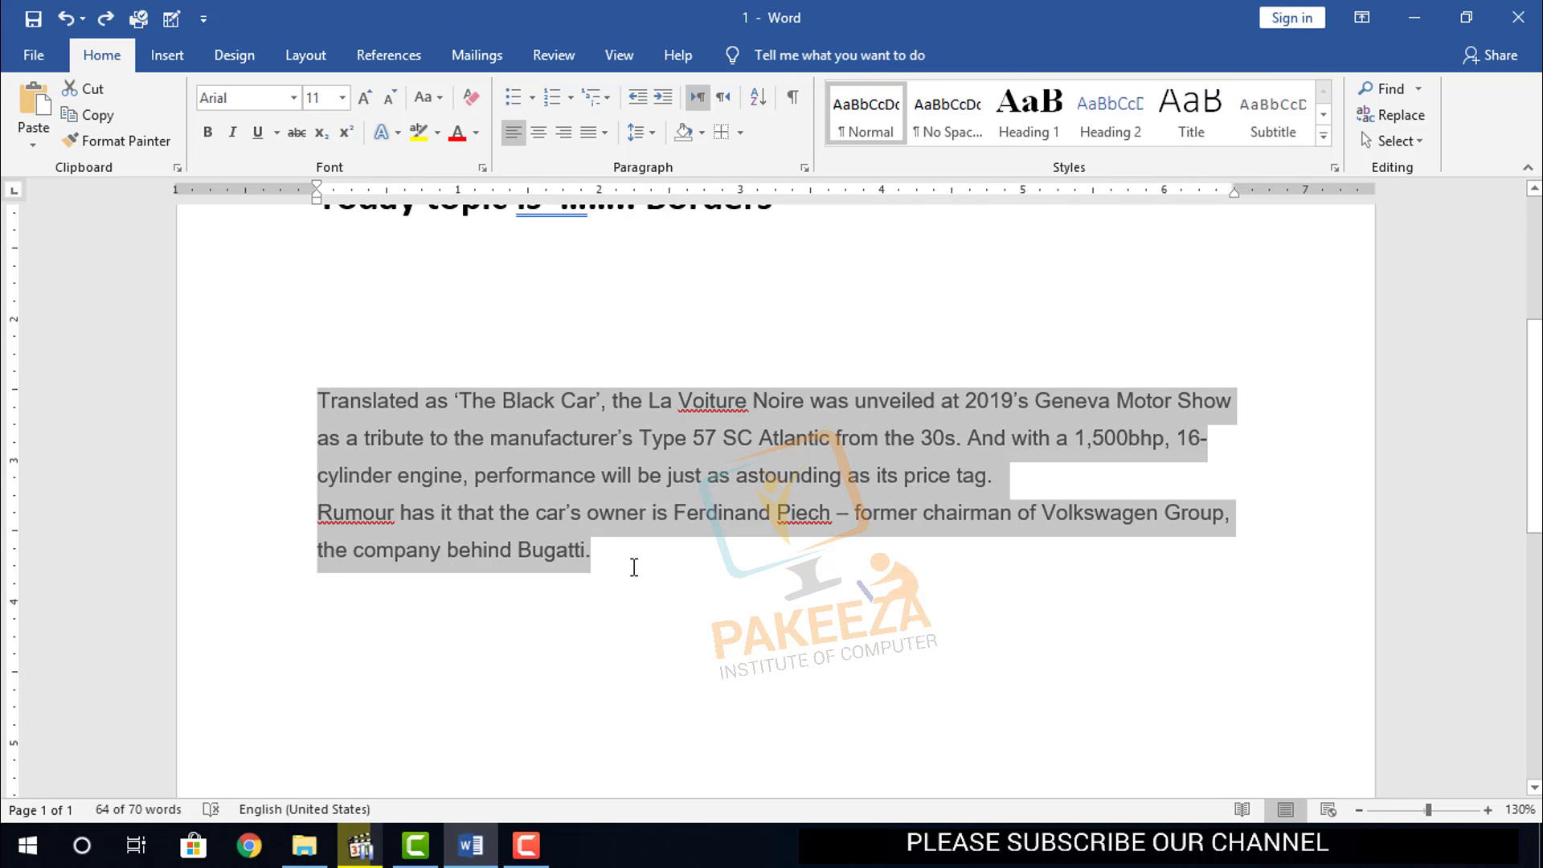
# Turn View Gridlines on and off again from the border options
pyautogui.click(742, 138)
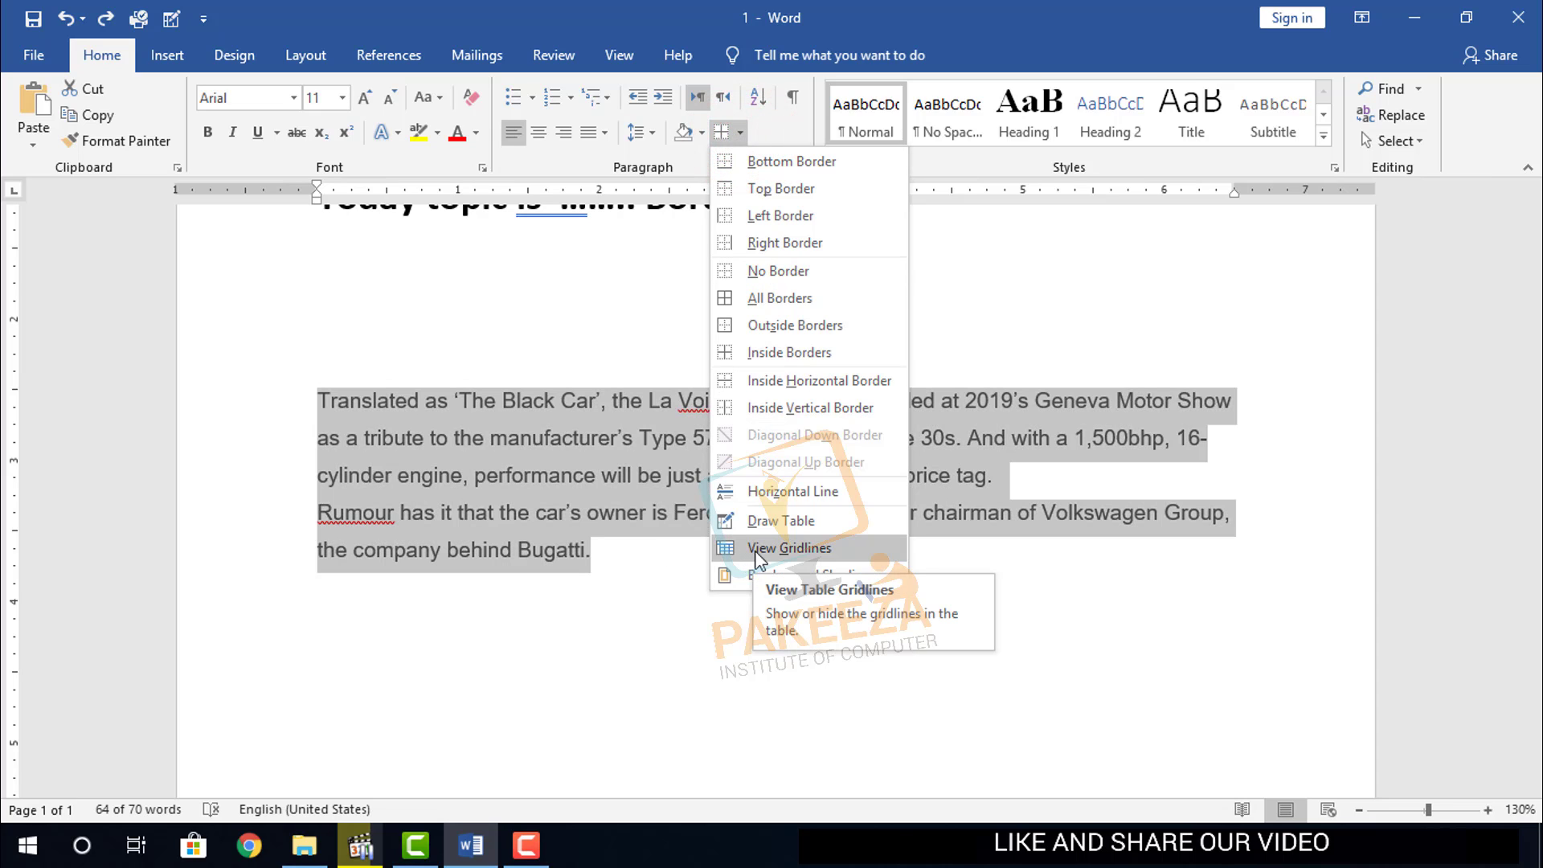
pyautogui.click(756, 548)
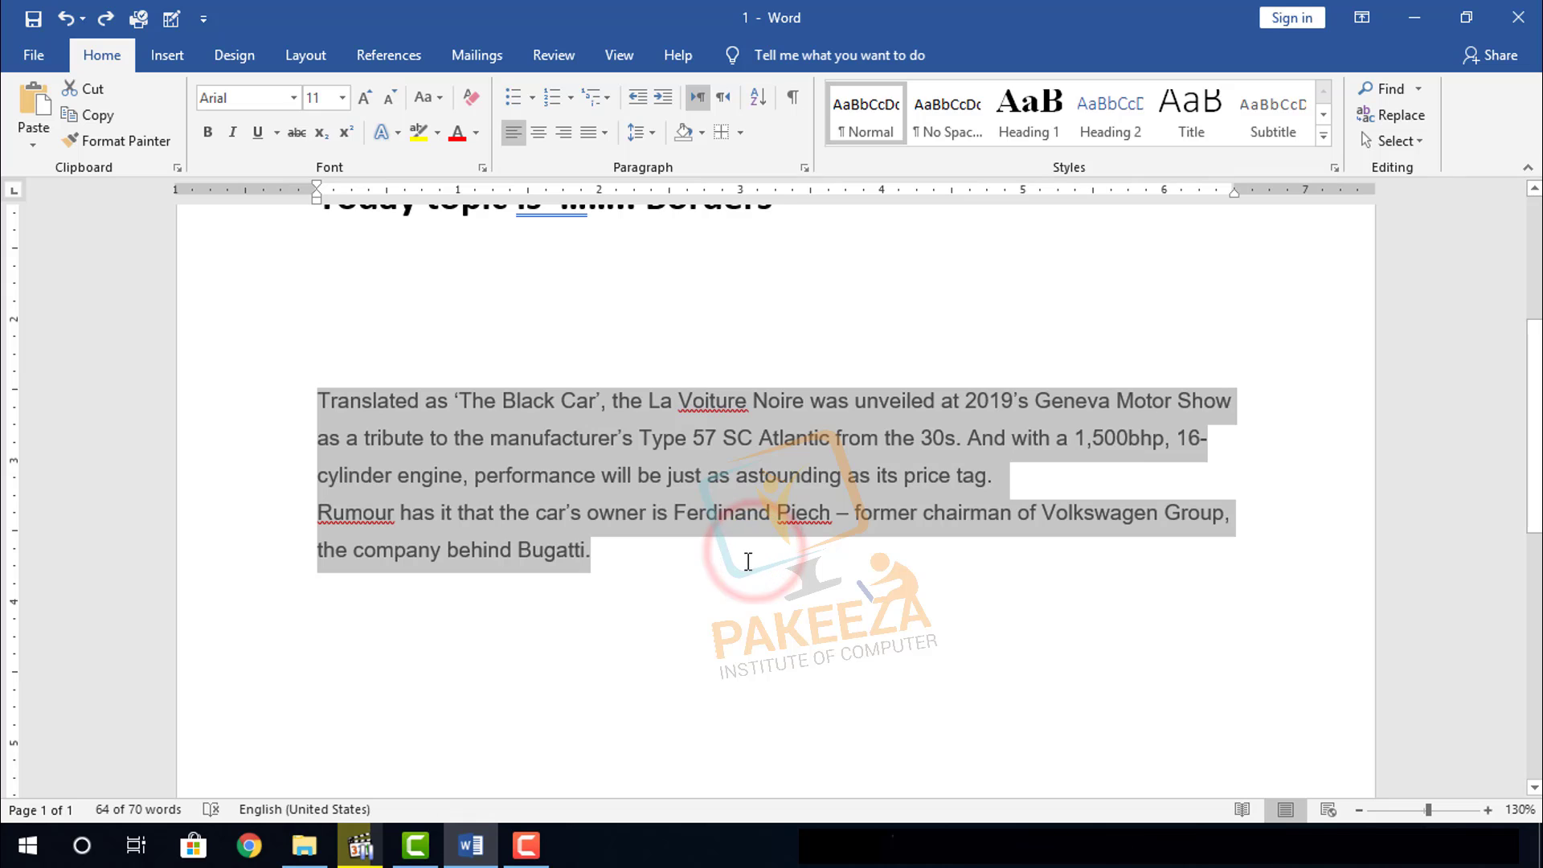
pyautogui.click(744, 573)
pyautogui.click(740, 132)
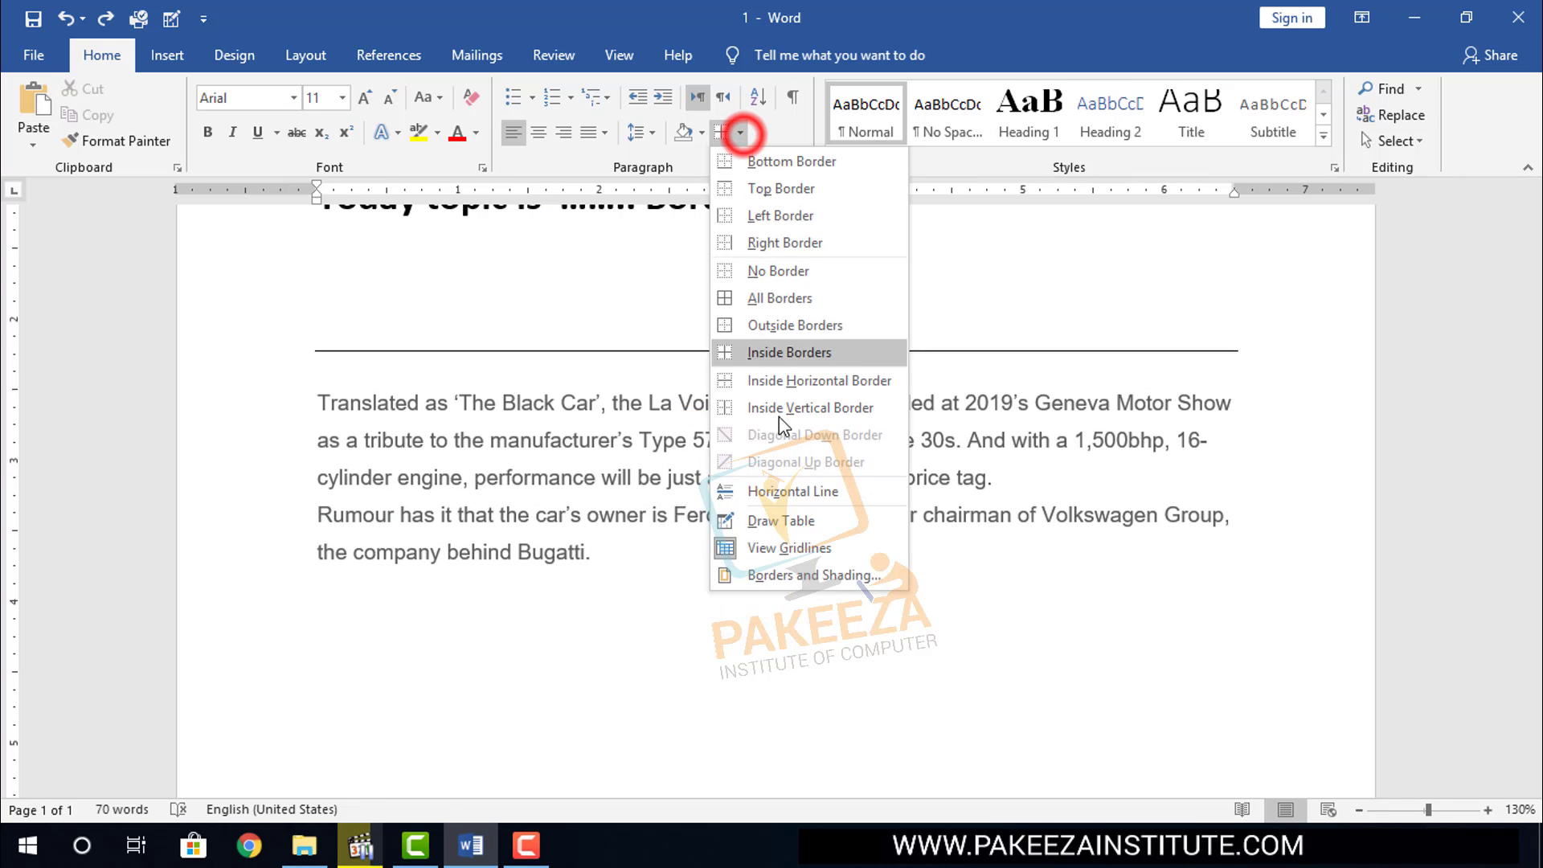
pyautogui.click(778, 548)
# Select the body text below the "Borders" heading and turn on View Gridlines from the border options
pyautogui.scroll(3, 774, 530)
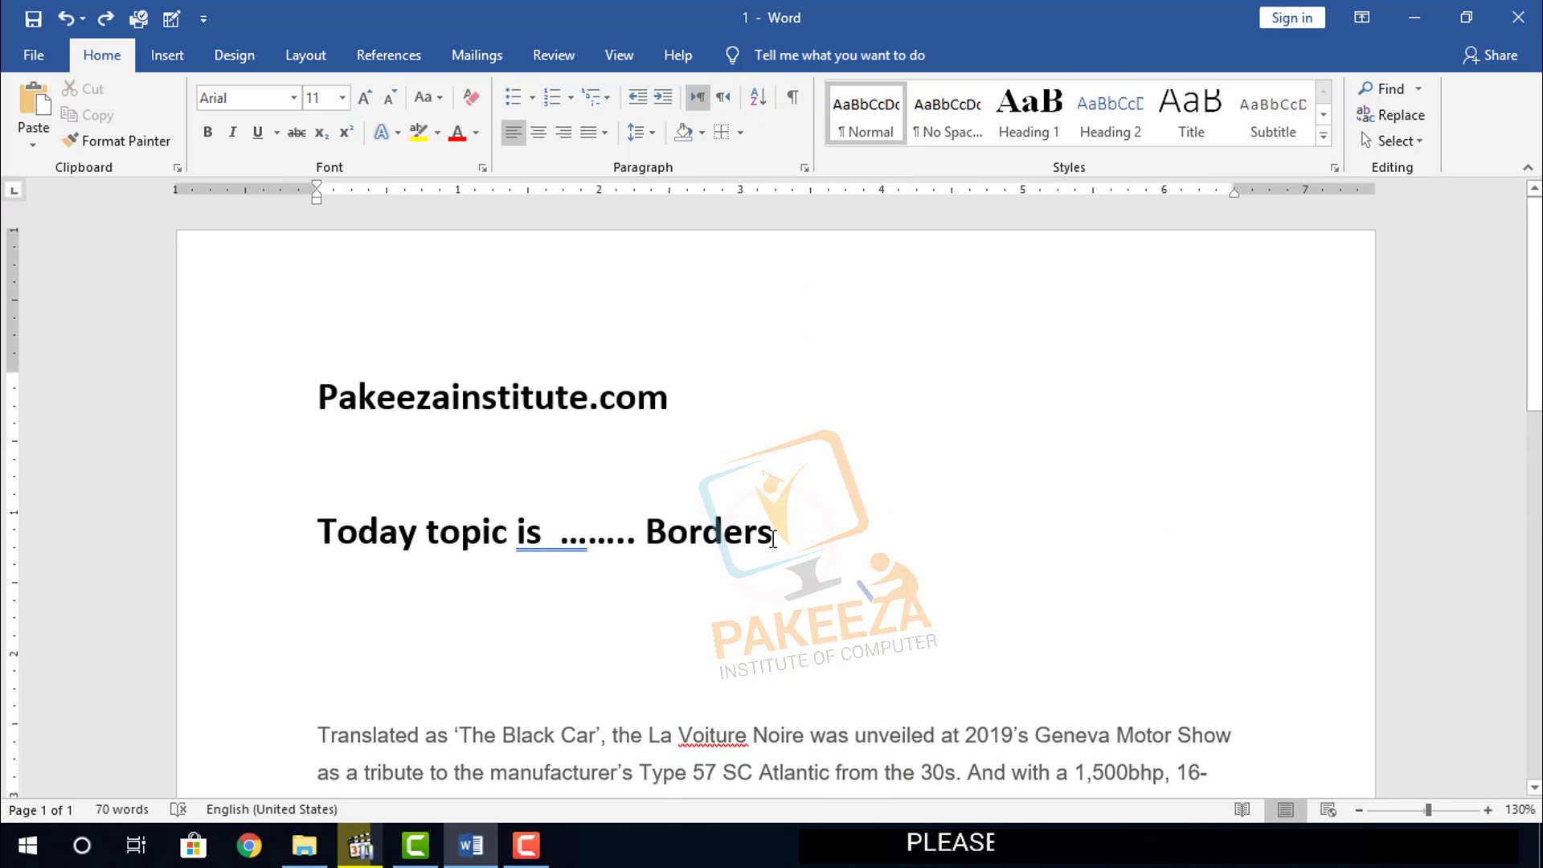
pyautogui.scroll(-4, 772, 515)
pyautogui.scroll(-1, 772, 514)
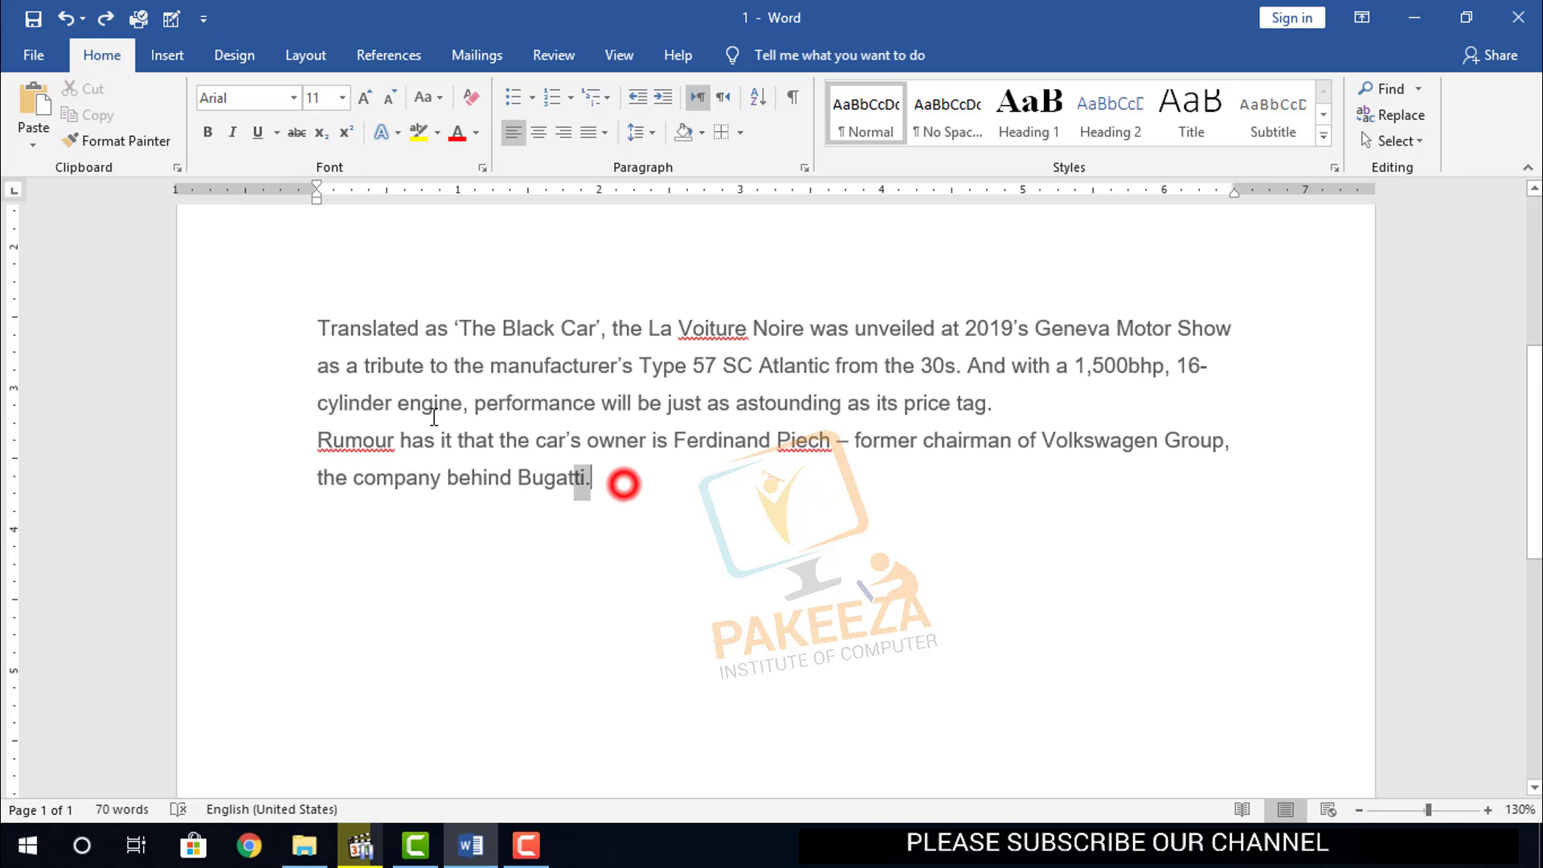
pyautogui.moveTo(434, 416); pyautogui.dragTo(305, 326)
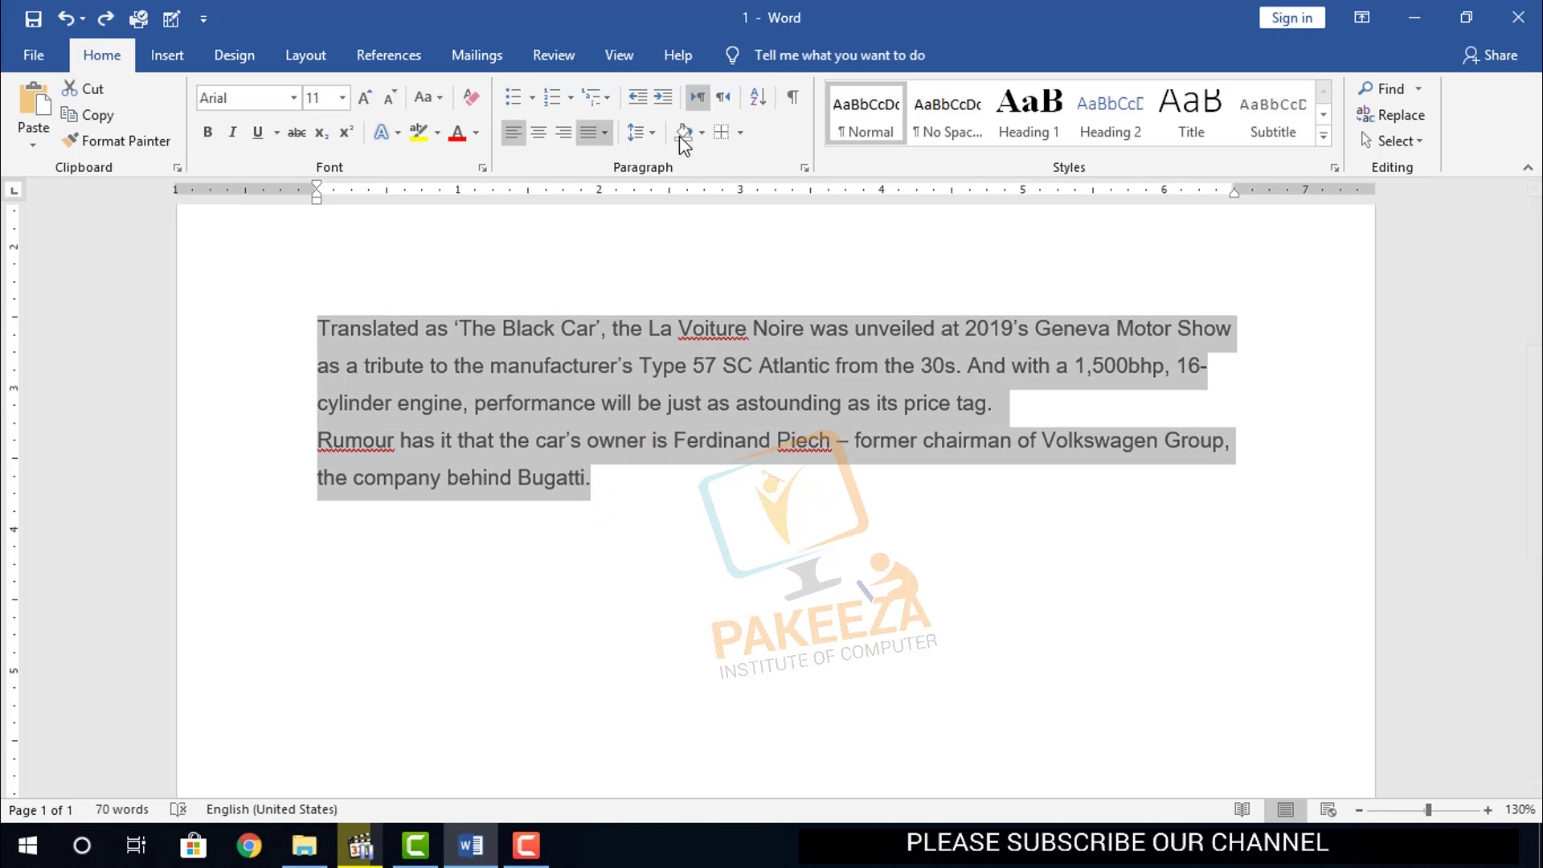
pyautogui.click(741, 134)
pyautogui.click(786, 548)
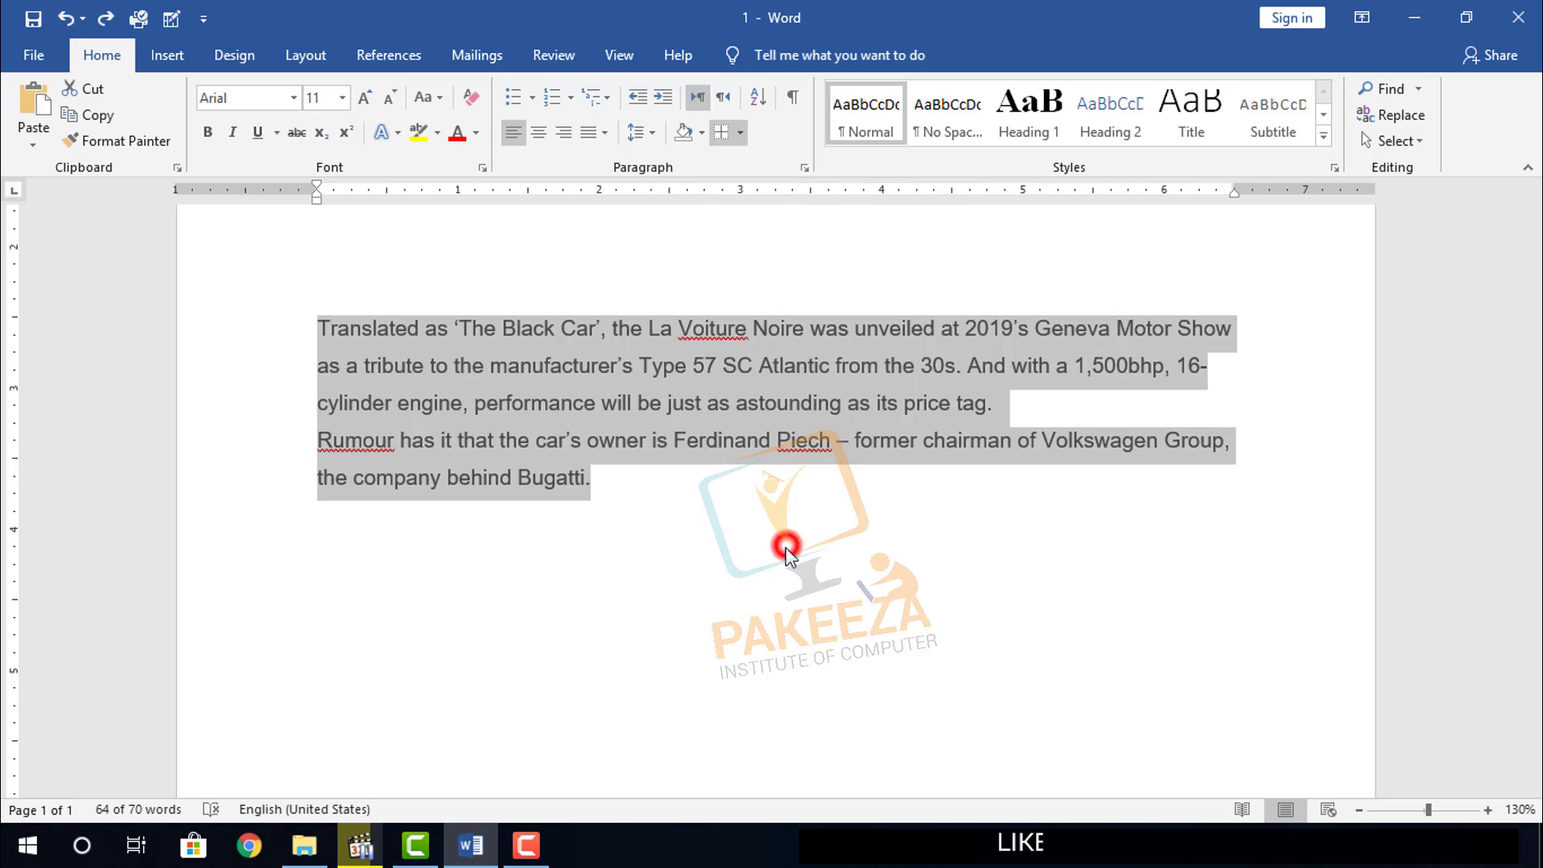
# Show the page gridlines from the view options and hide them again
pyautogui.click(627, 56)
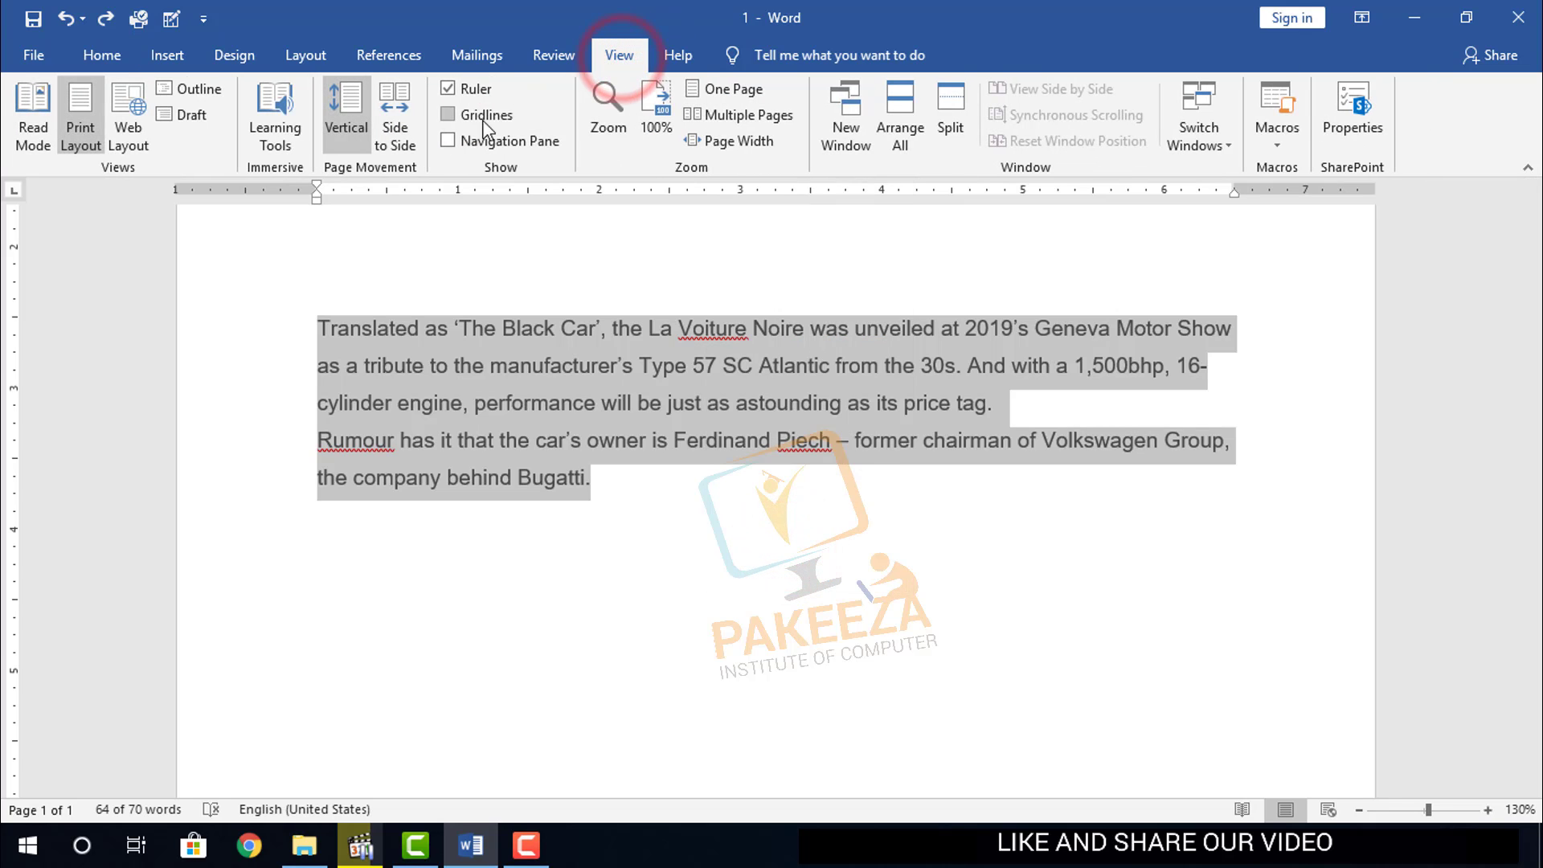
pyautogui.click(447, 117)
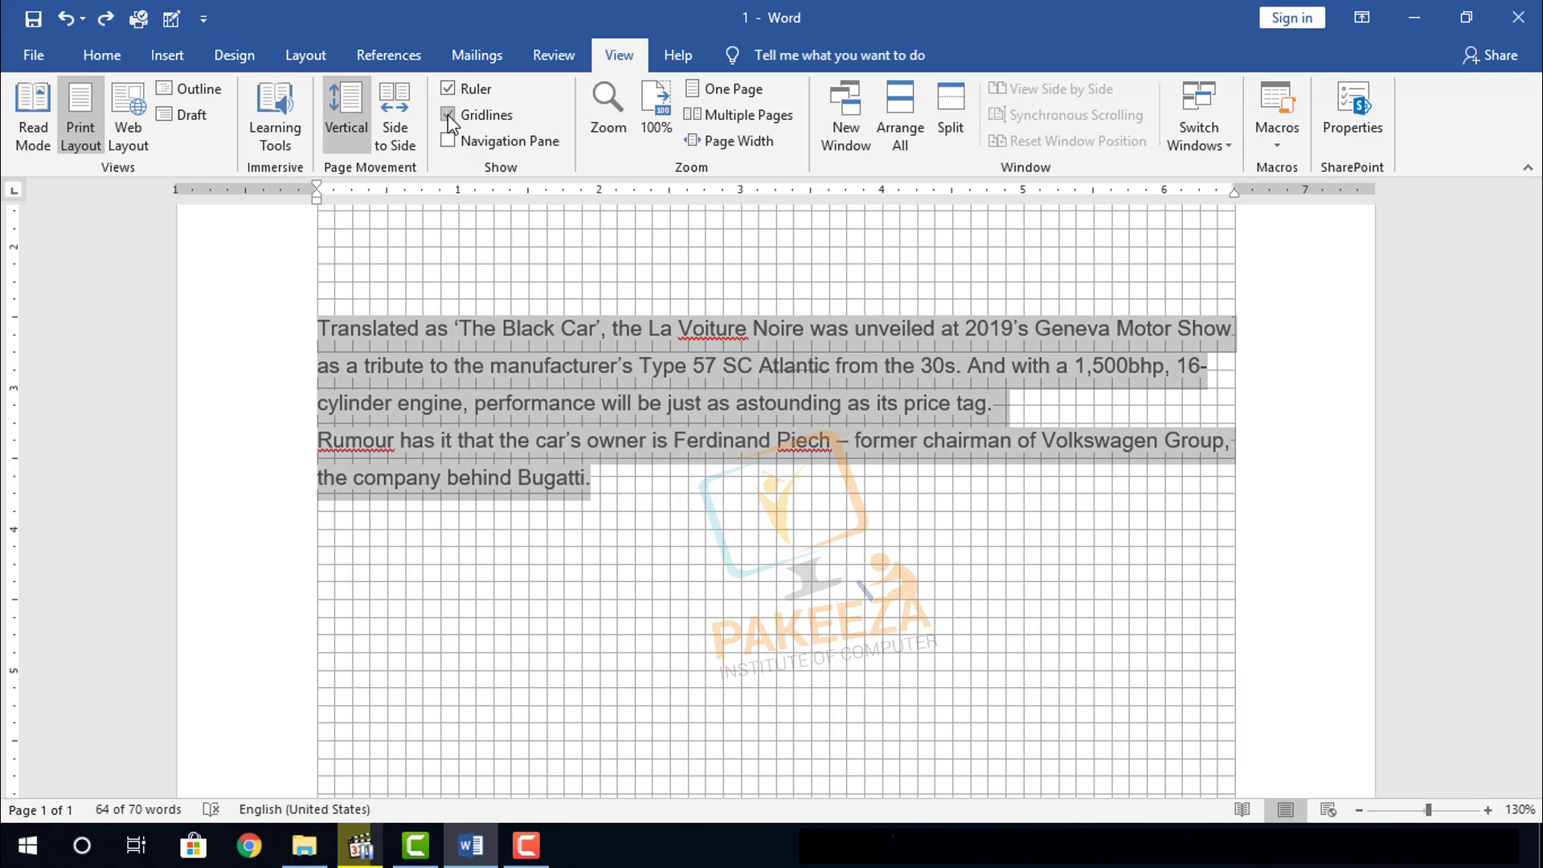
pyautogui.click(449, 116)
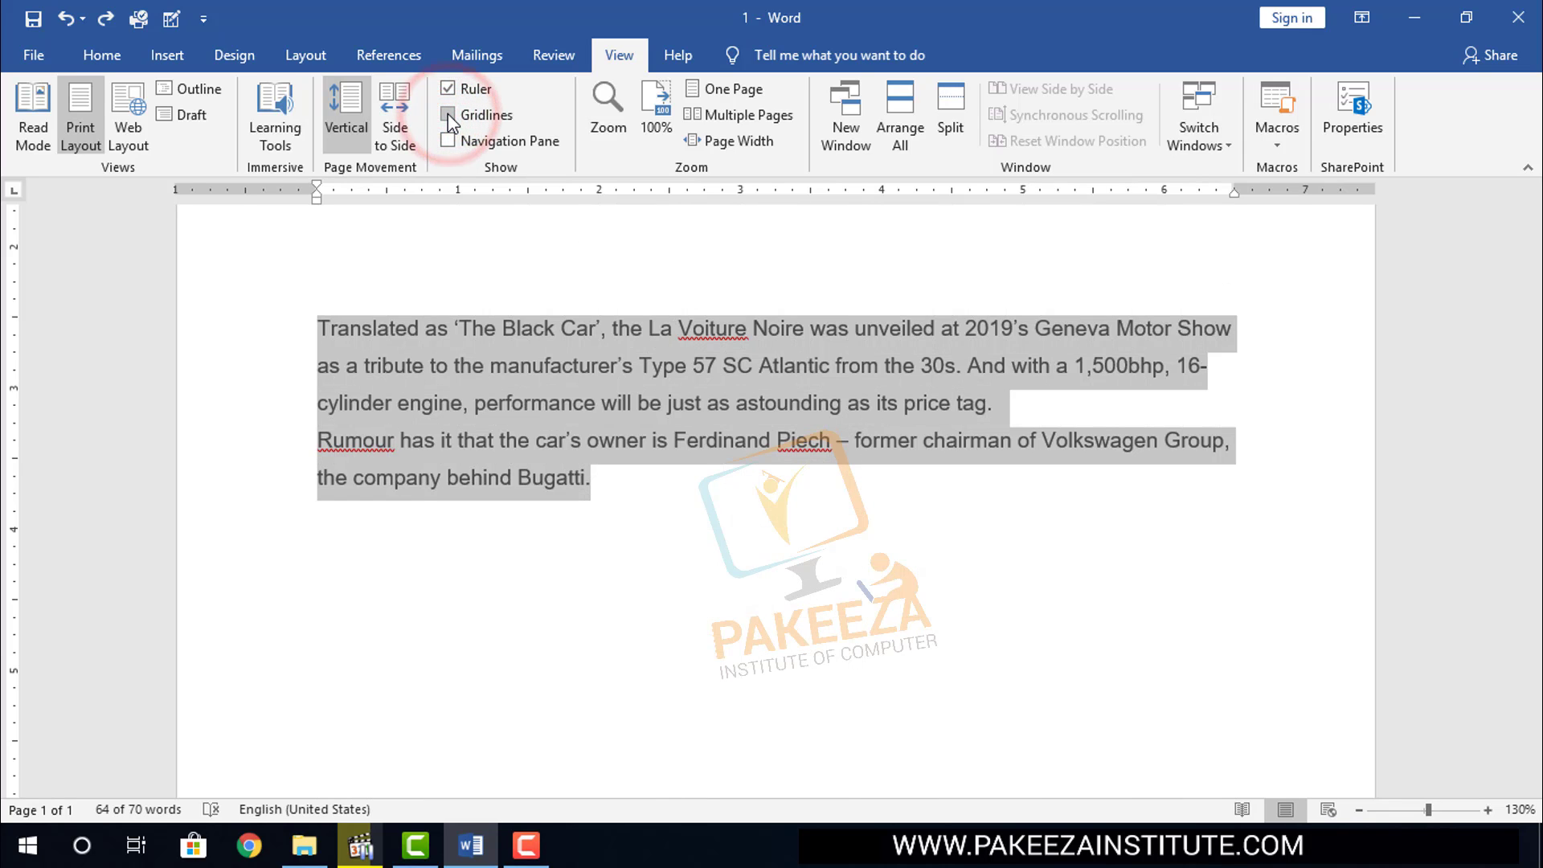
# Open the Borders and Shading settings for the selected text and move the dialog slightly aside
pyautogui.click(101, 54)
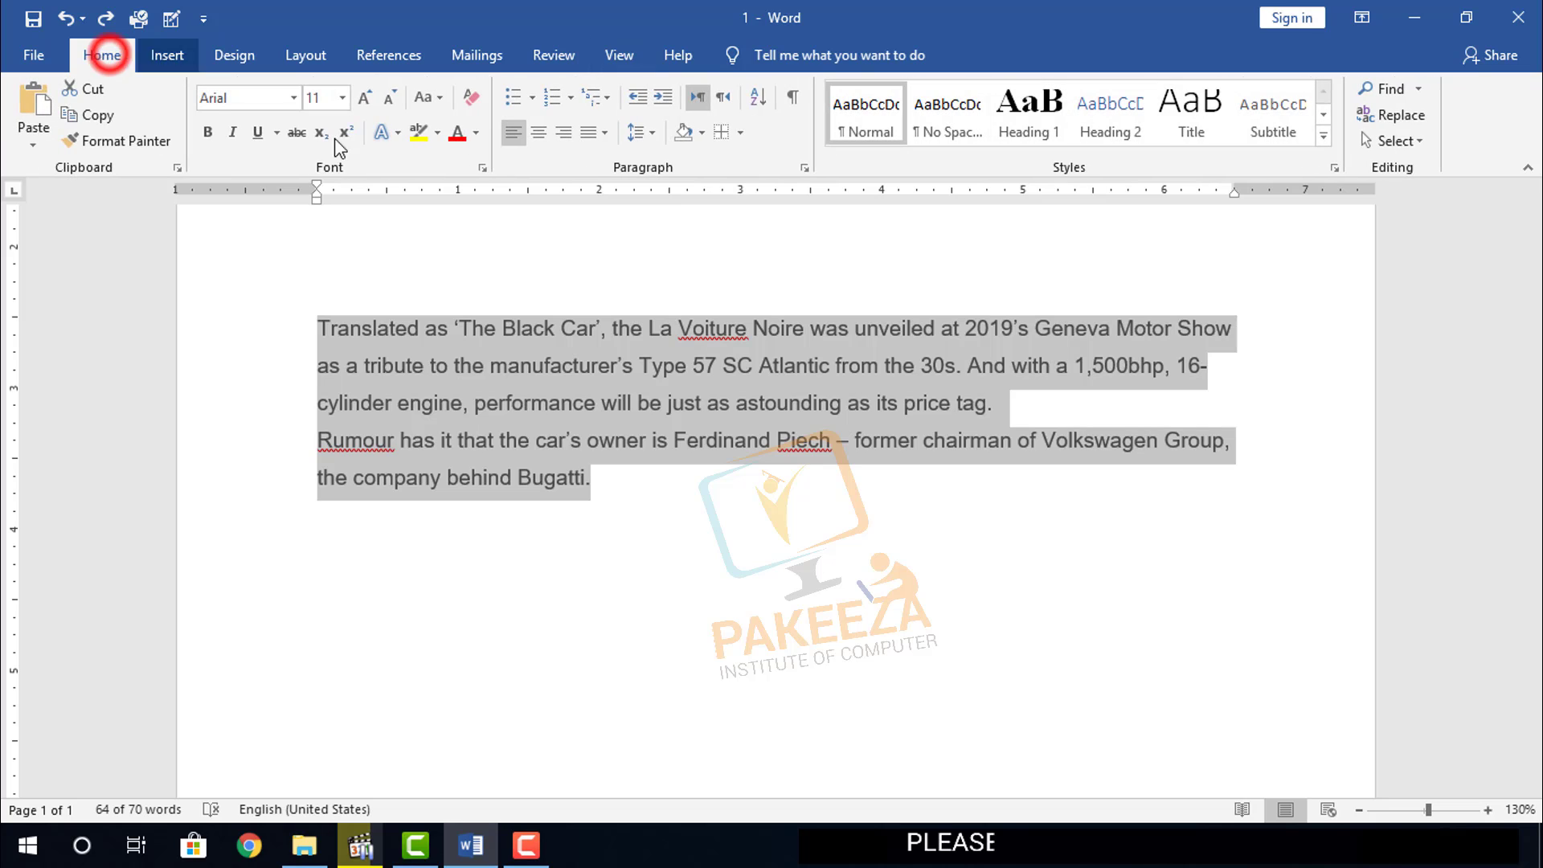
pyautogui.click(741, 134)
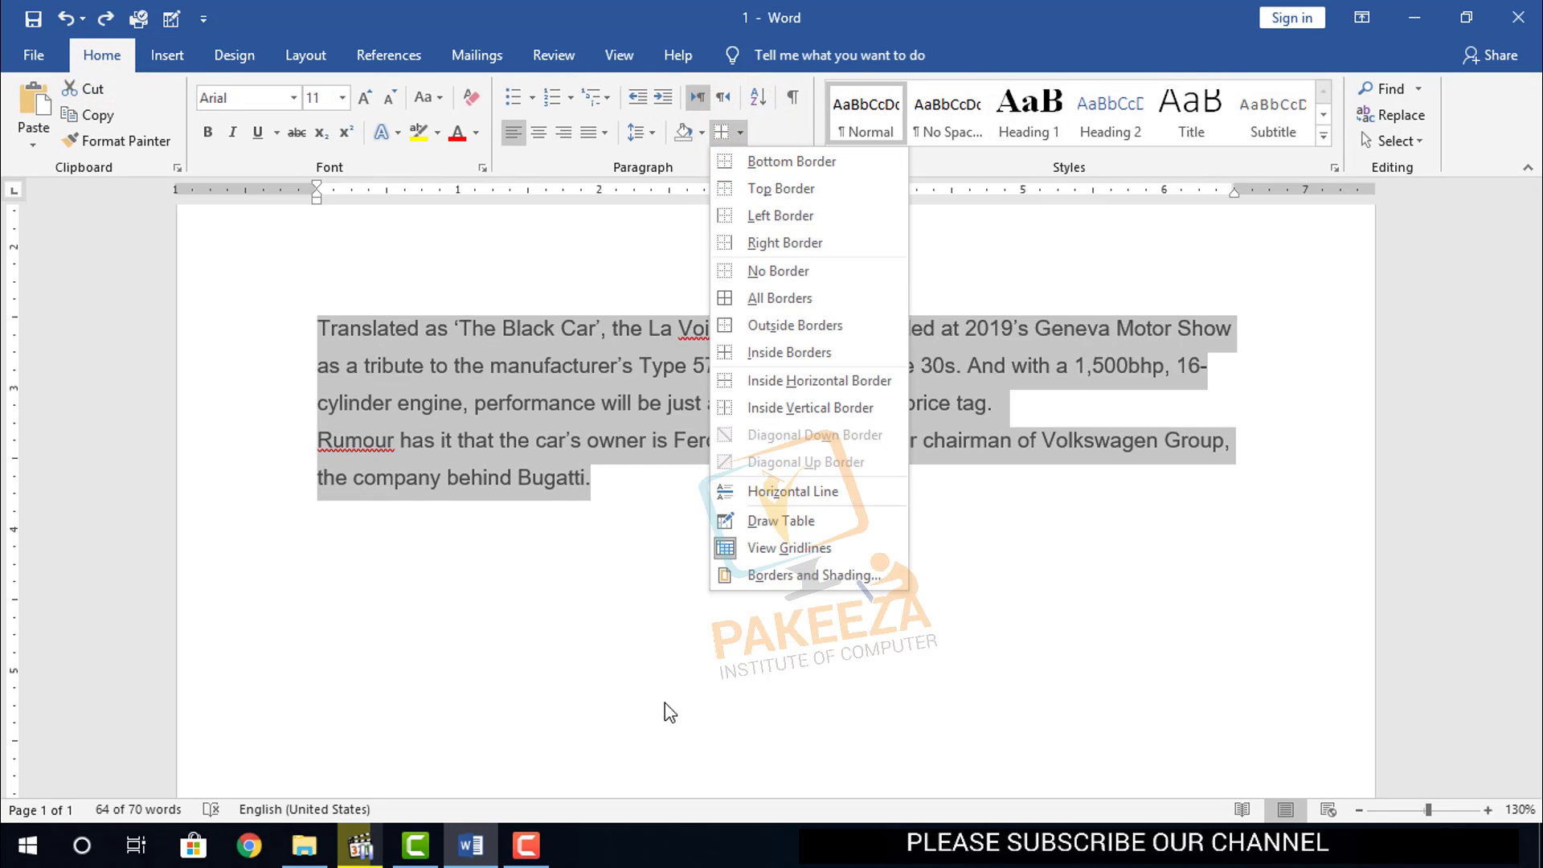
pyautogui.click(769, 575)
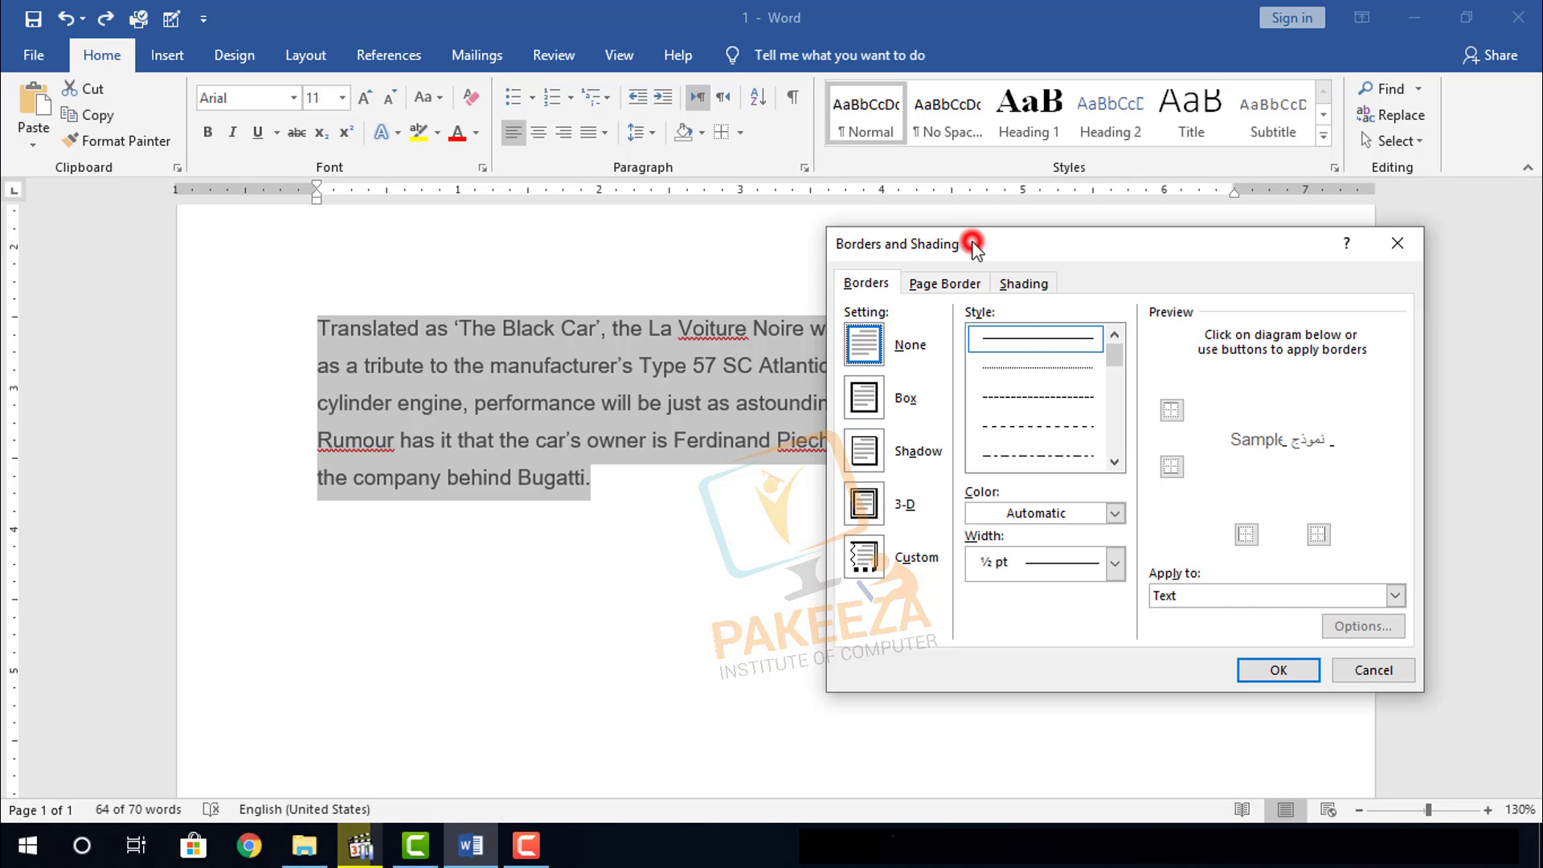
pyautogui.moveTo(974, 245); pyautogui.dragTo(930, 249)
pyautogui.click(526, 846)
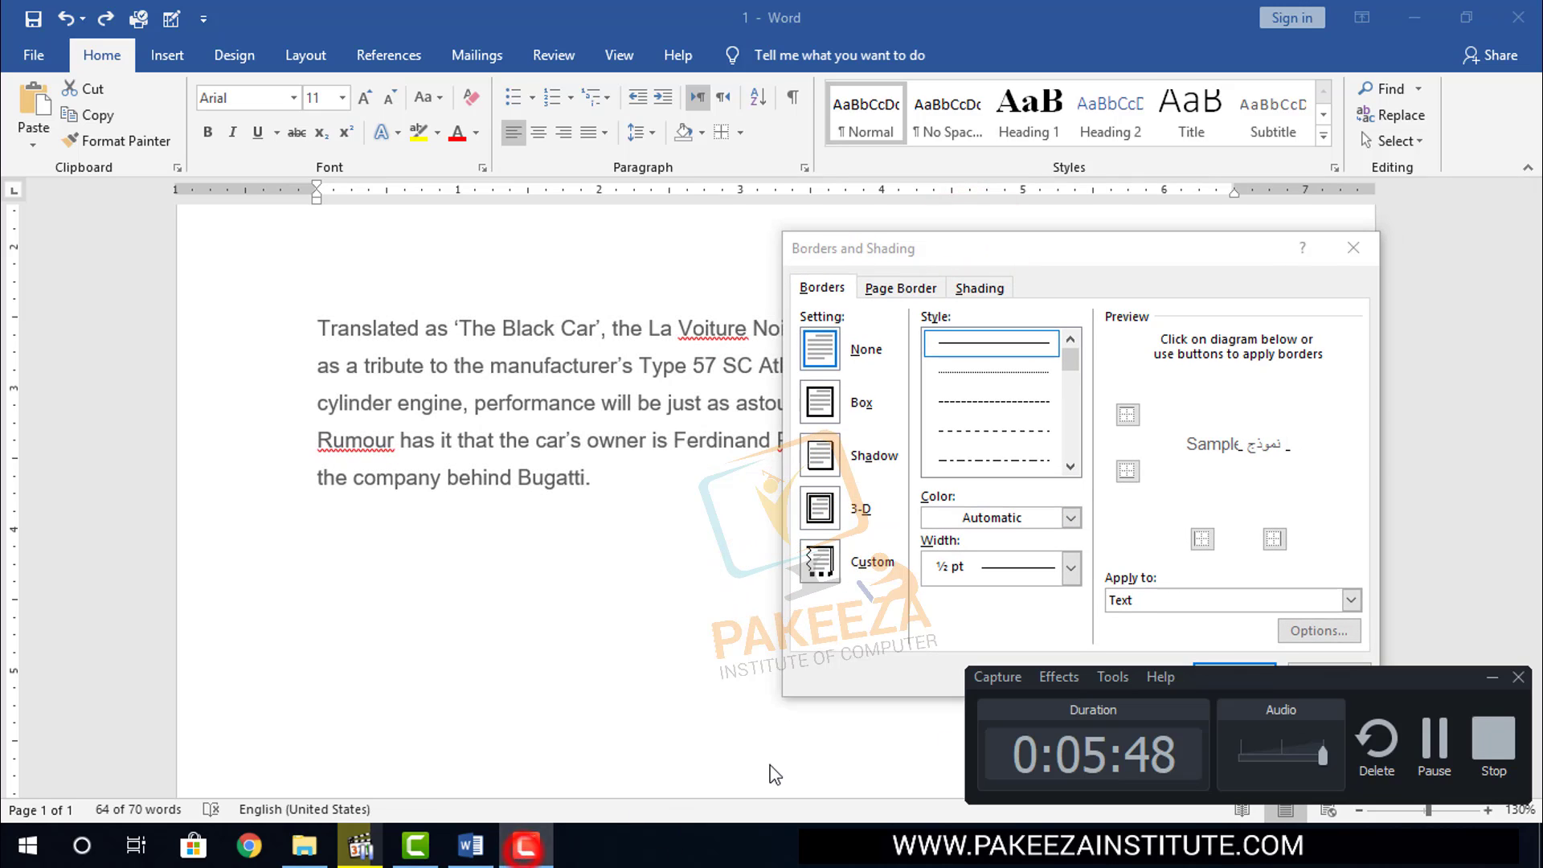
pyautogui.click(1490, 680)
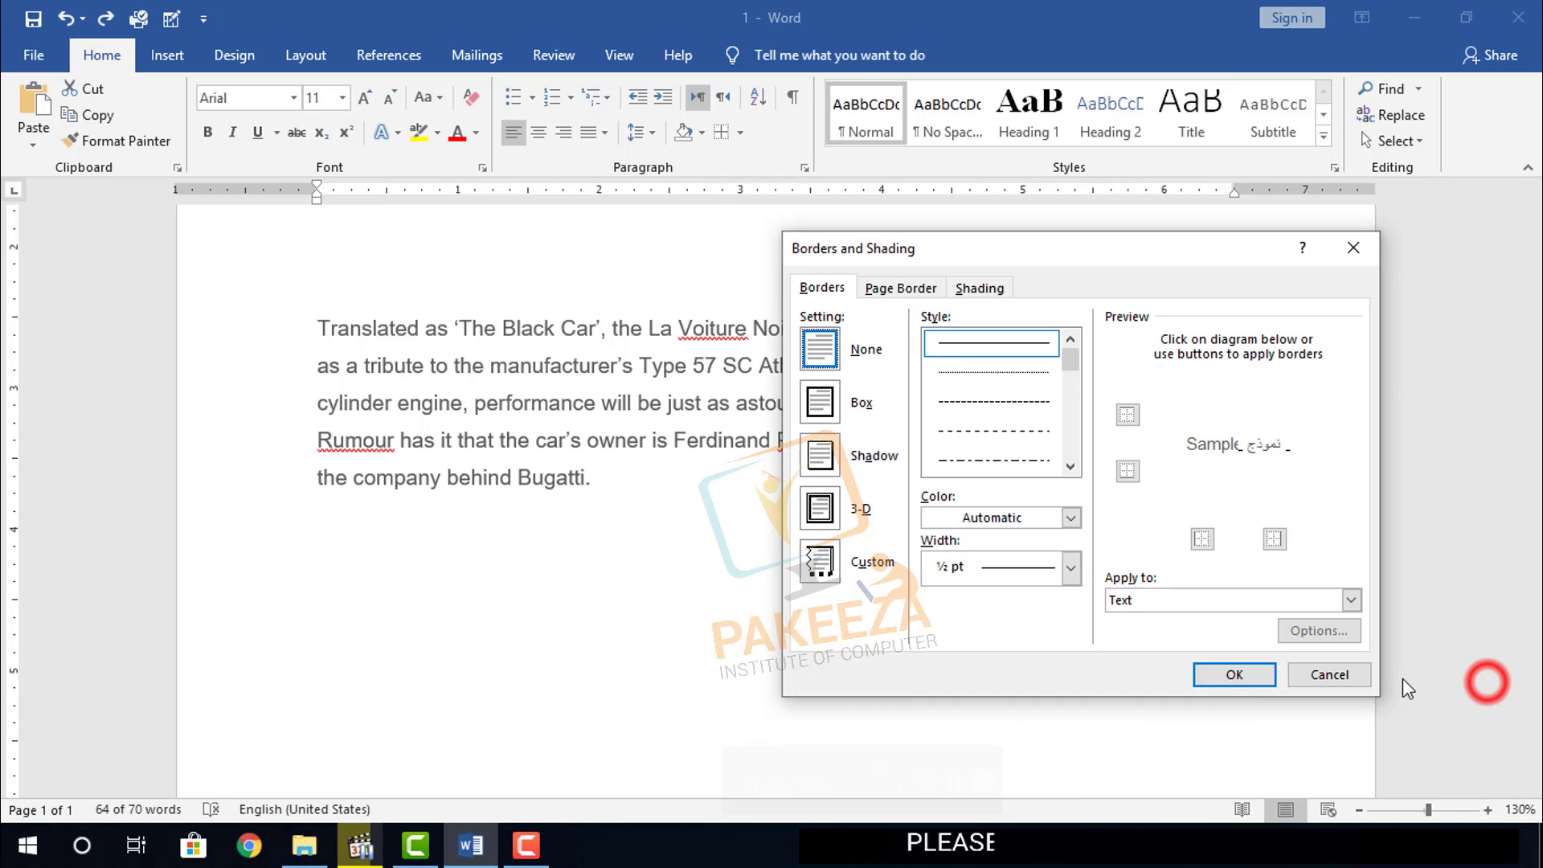
pyautogui.click(962, 778)
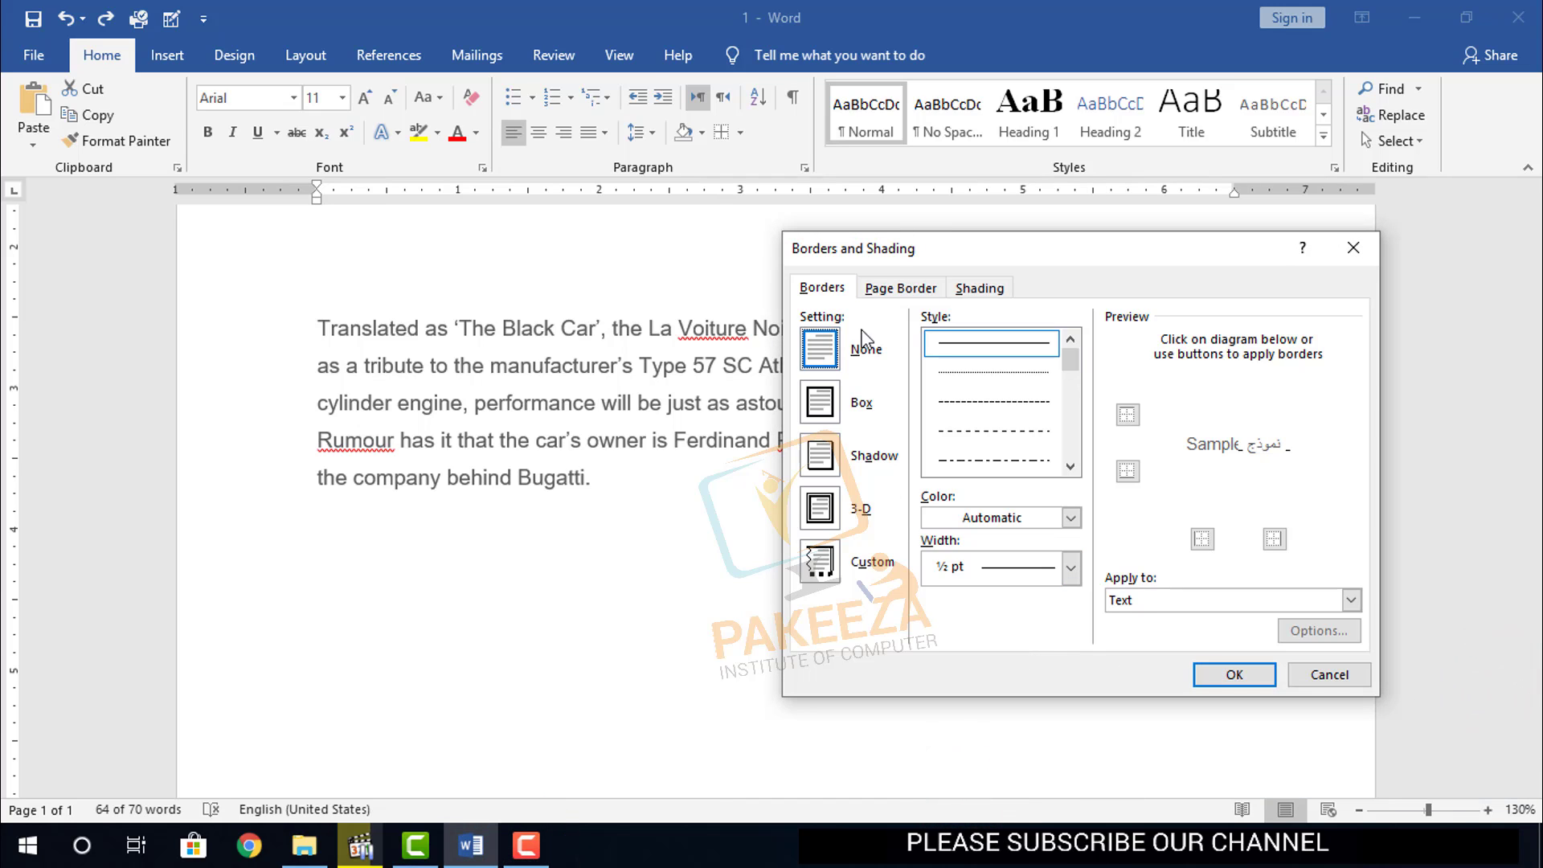
# Choose the Box border setting and toggle the text border off and on in the preview
pyautogui.click(820, 398)
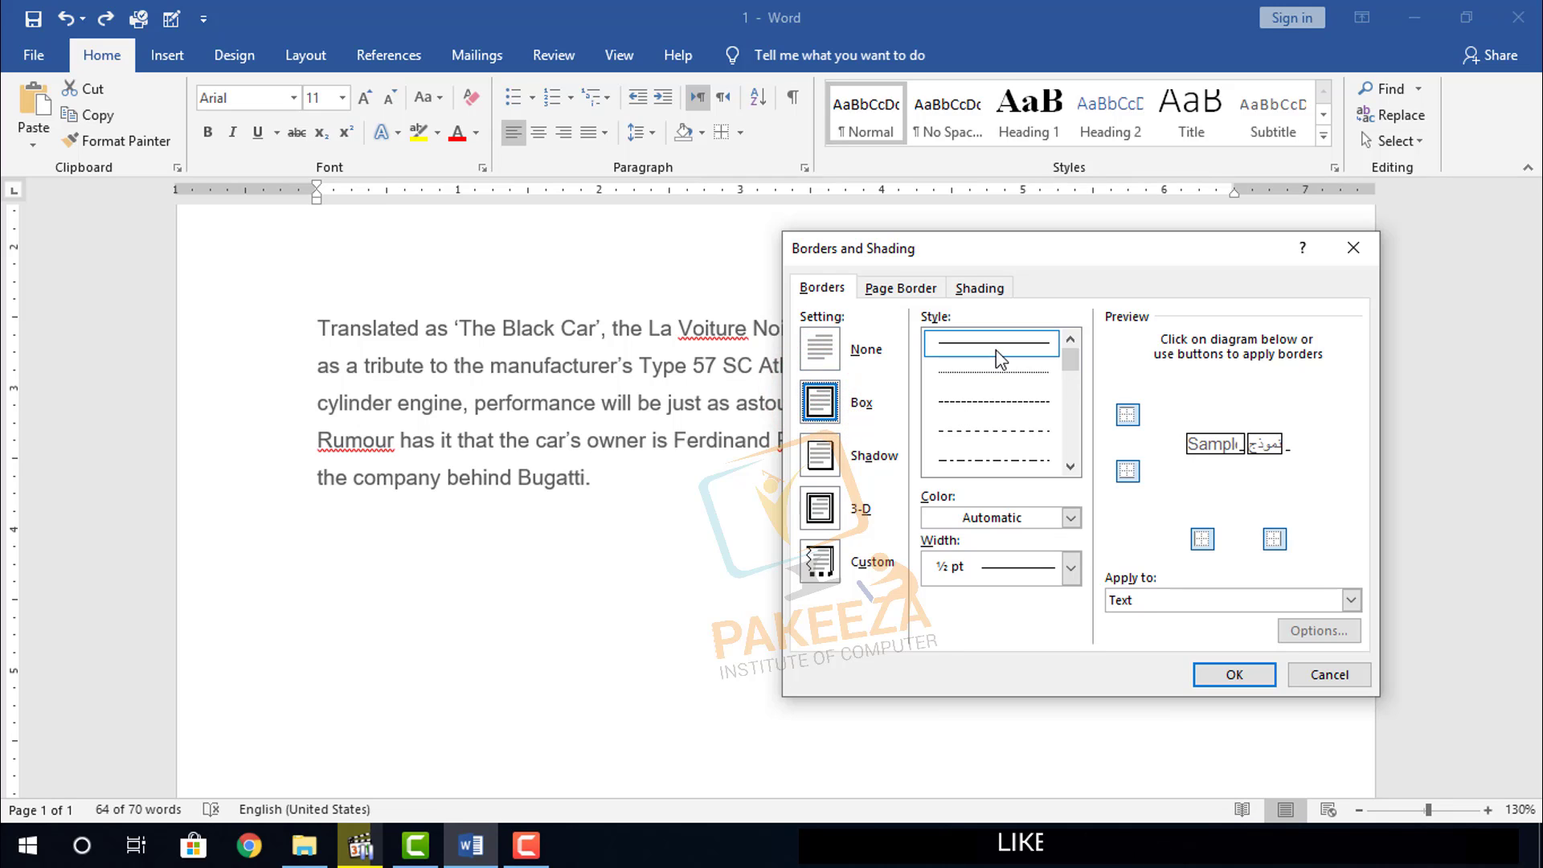
pyautogui.click(1128, 415)
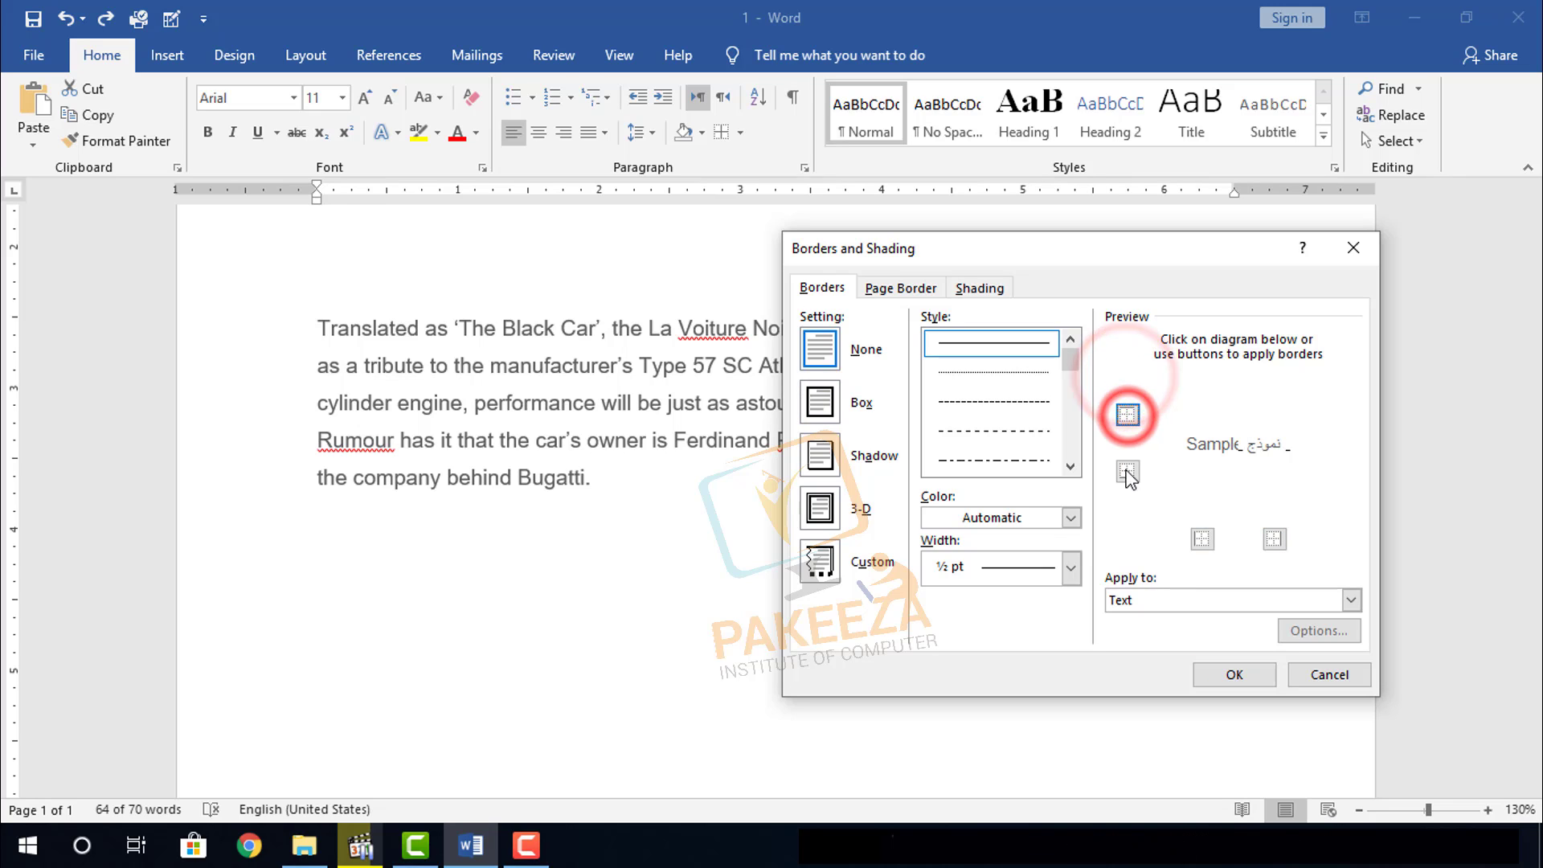
pyautogui.click(1128, 471)
pyautogui.click(1128, 414)
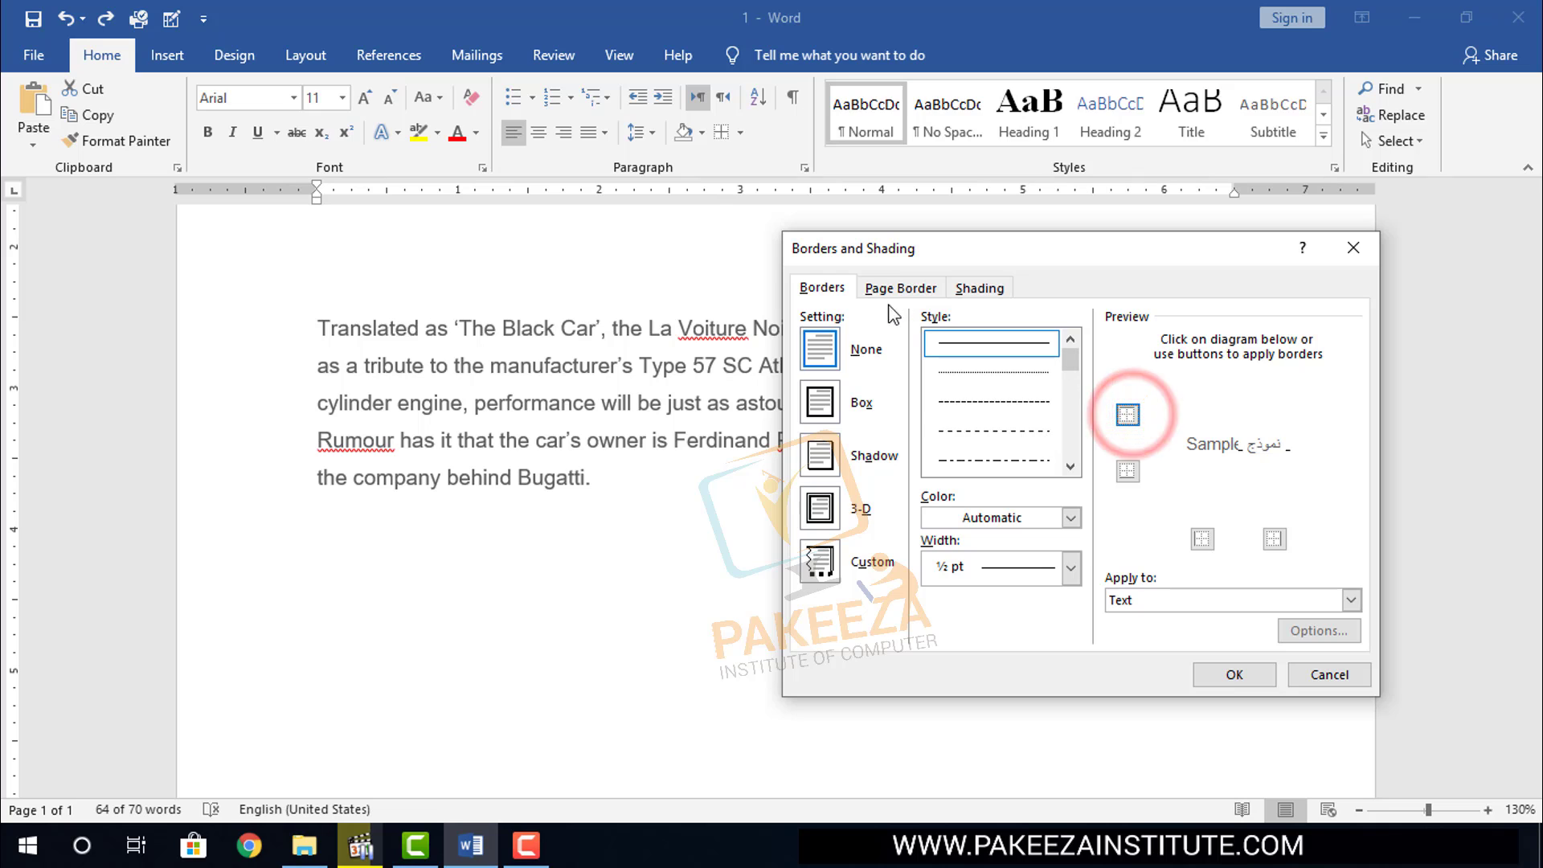
# Apply a ½ pt solid Box border to the selected text and undo it
pyautogui.click(821, 401)
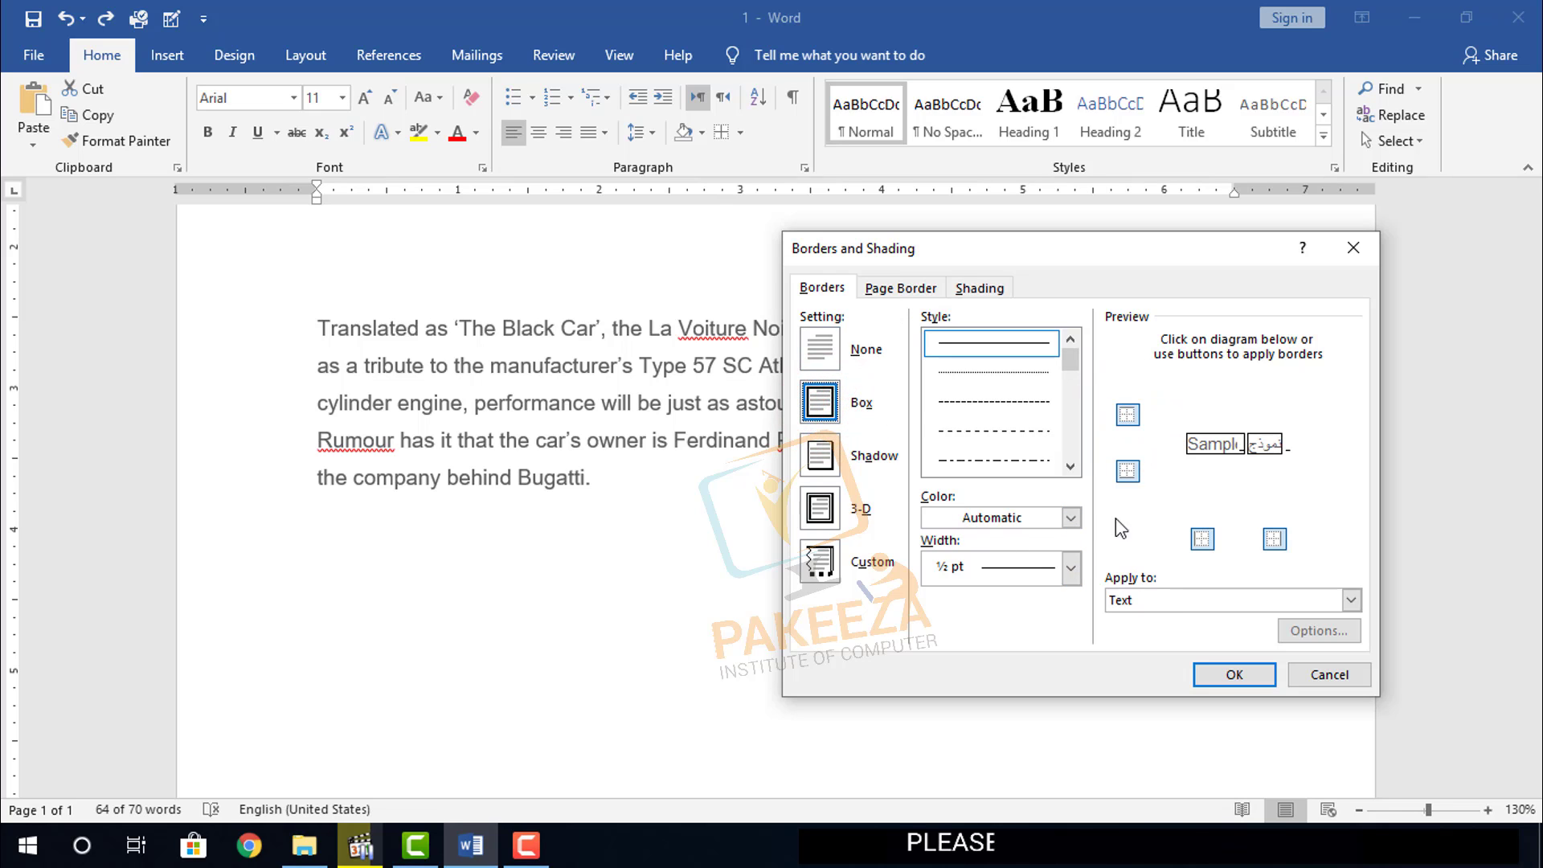
pyautogui.click(1222, 678)
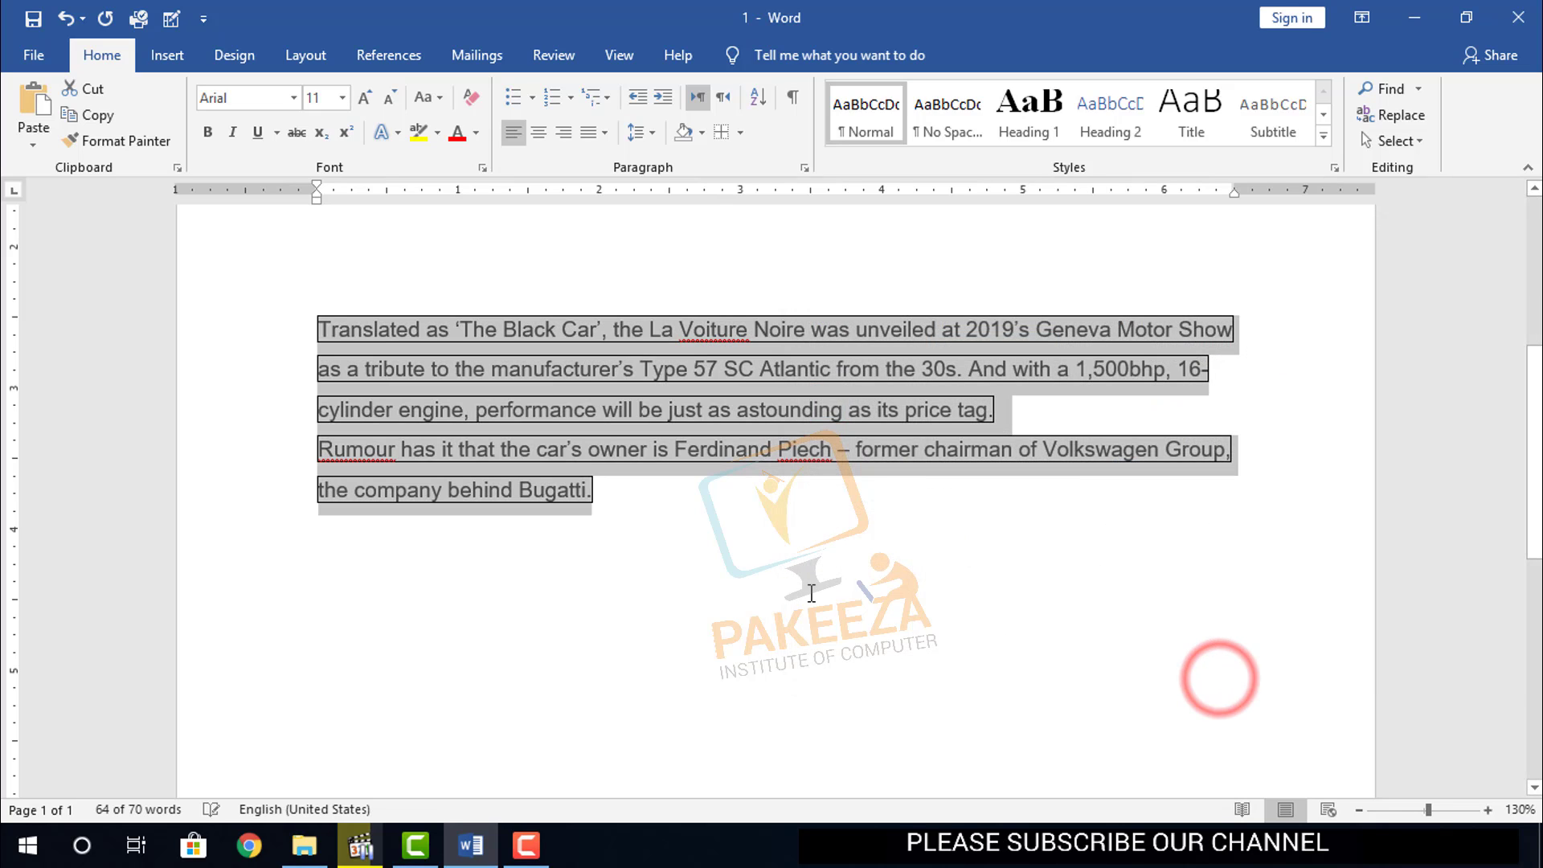
pyautogui.click(814, 605)
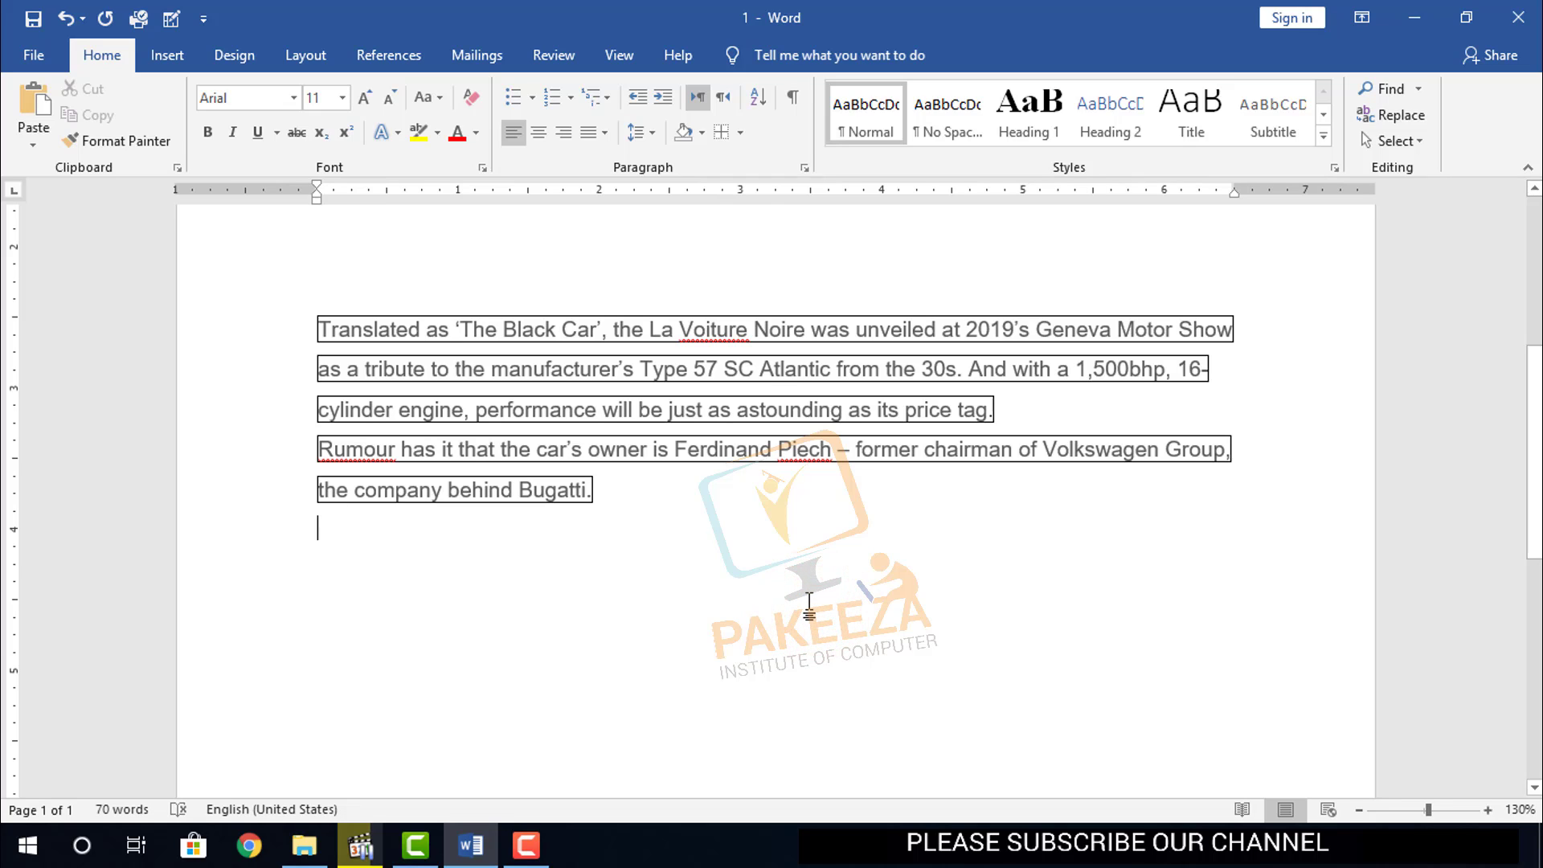
pyautogui.hotkey('ctrl', 'z')
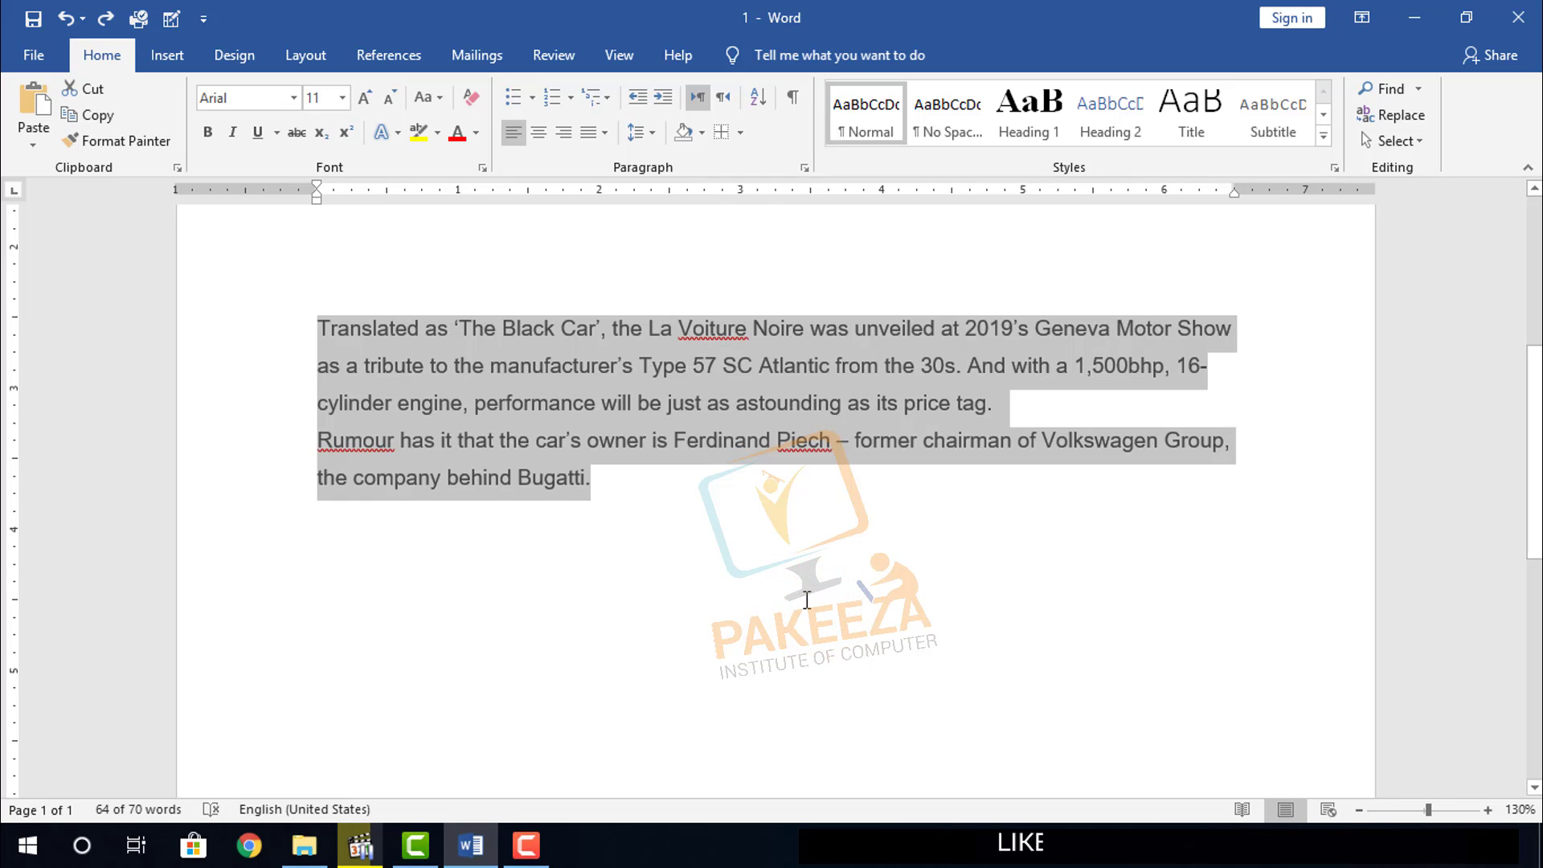
# Set up a ½ pt Box border with a triple-line style for the empty paragraph below the text
pyautogui.click(716, 550)
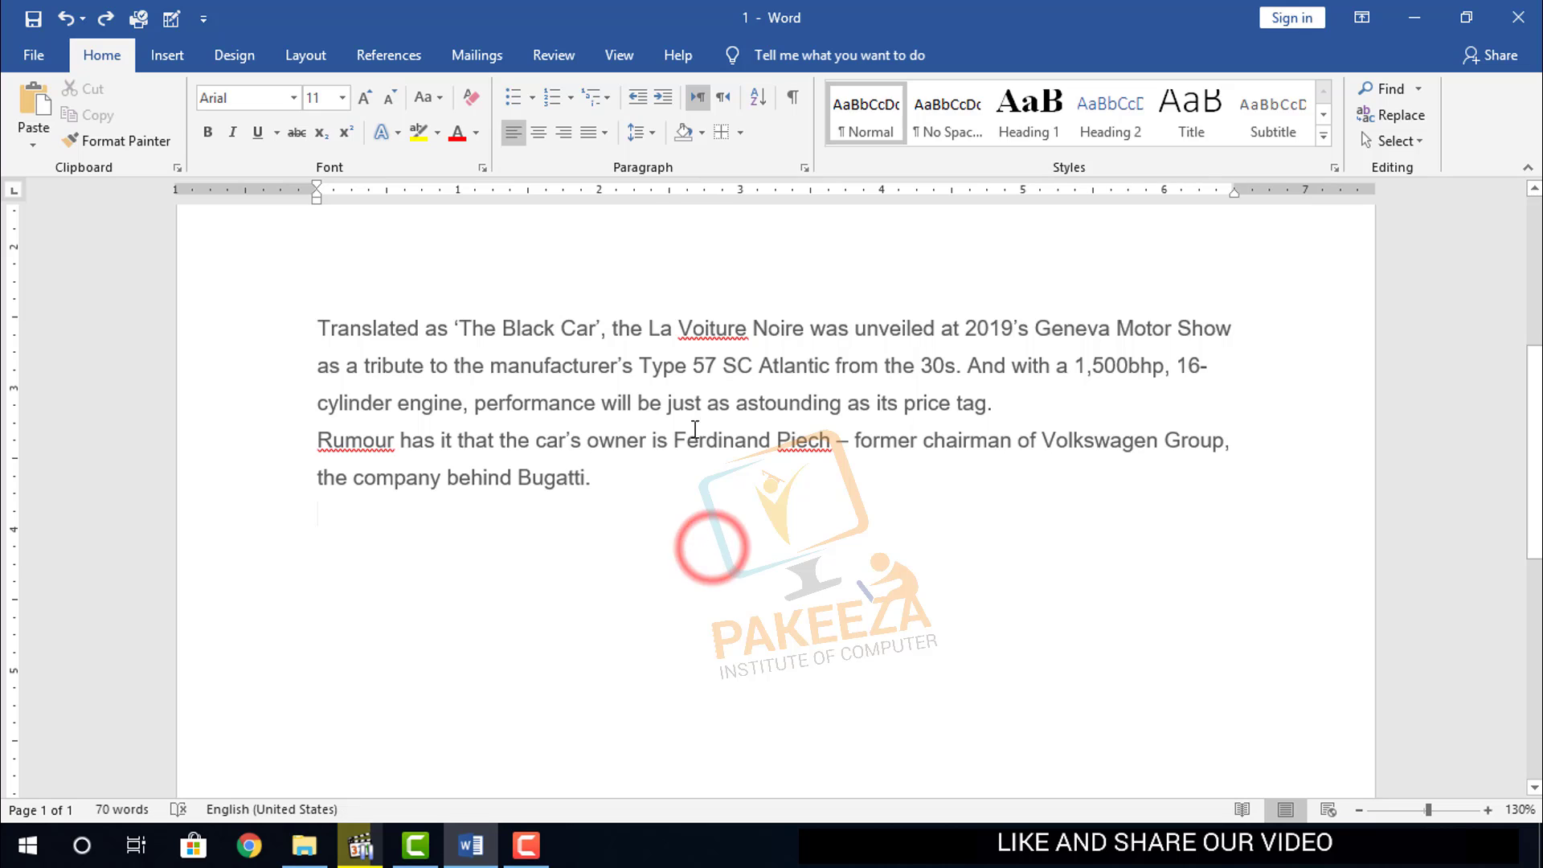
pyautogui.click(741, 133)
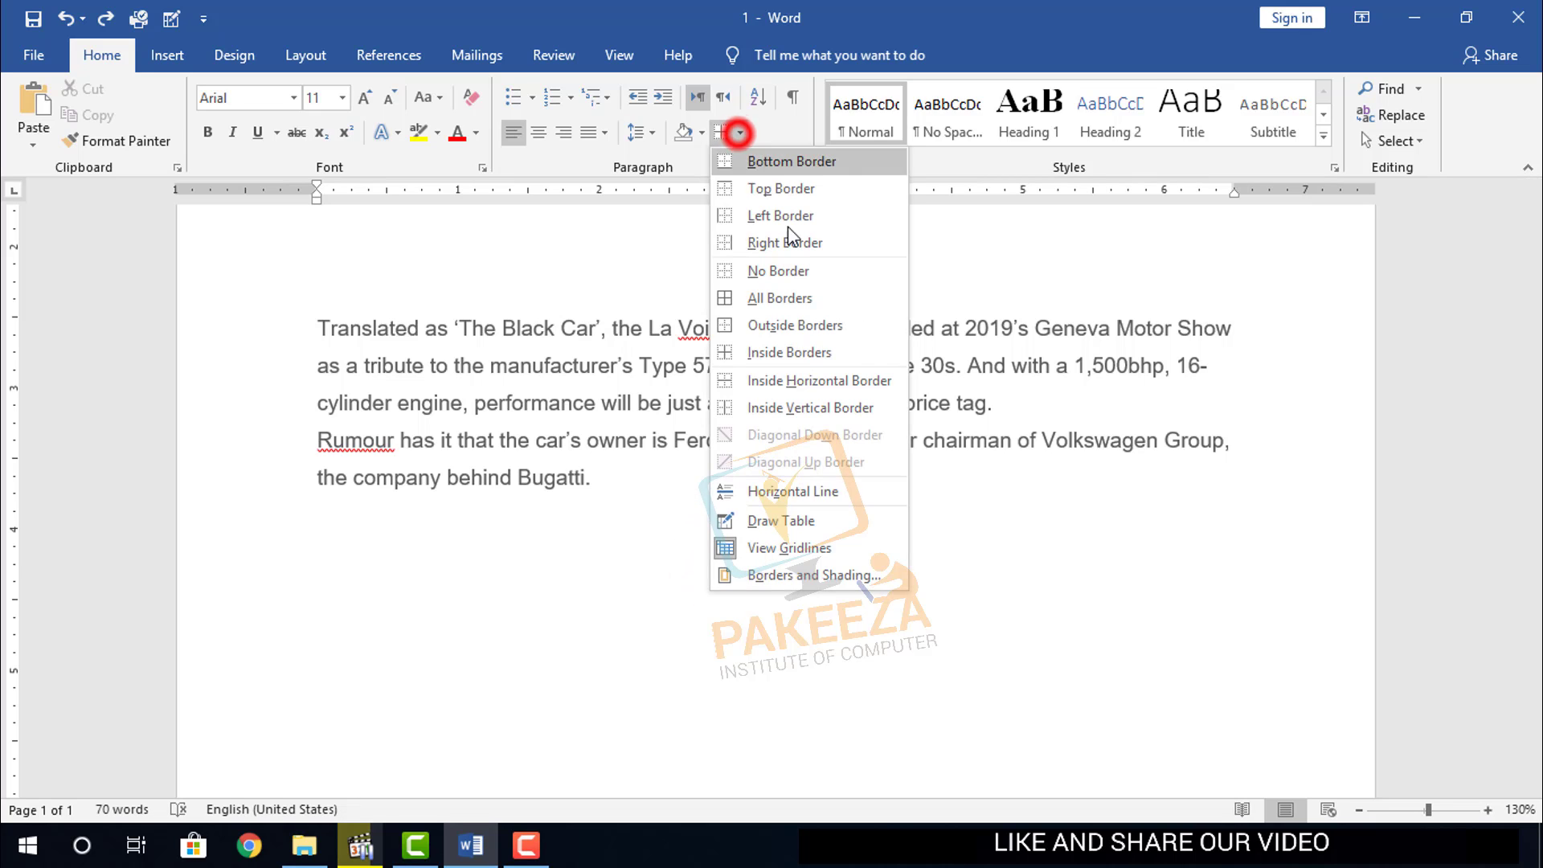
pyautogui.click(758, 572)
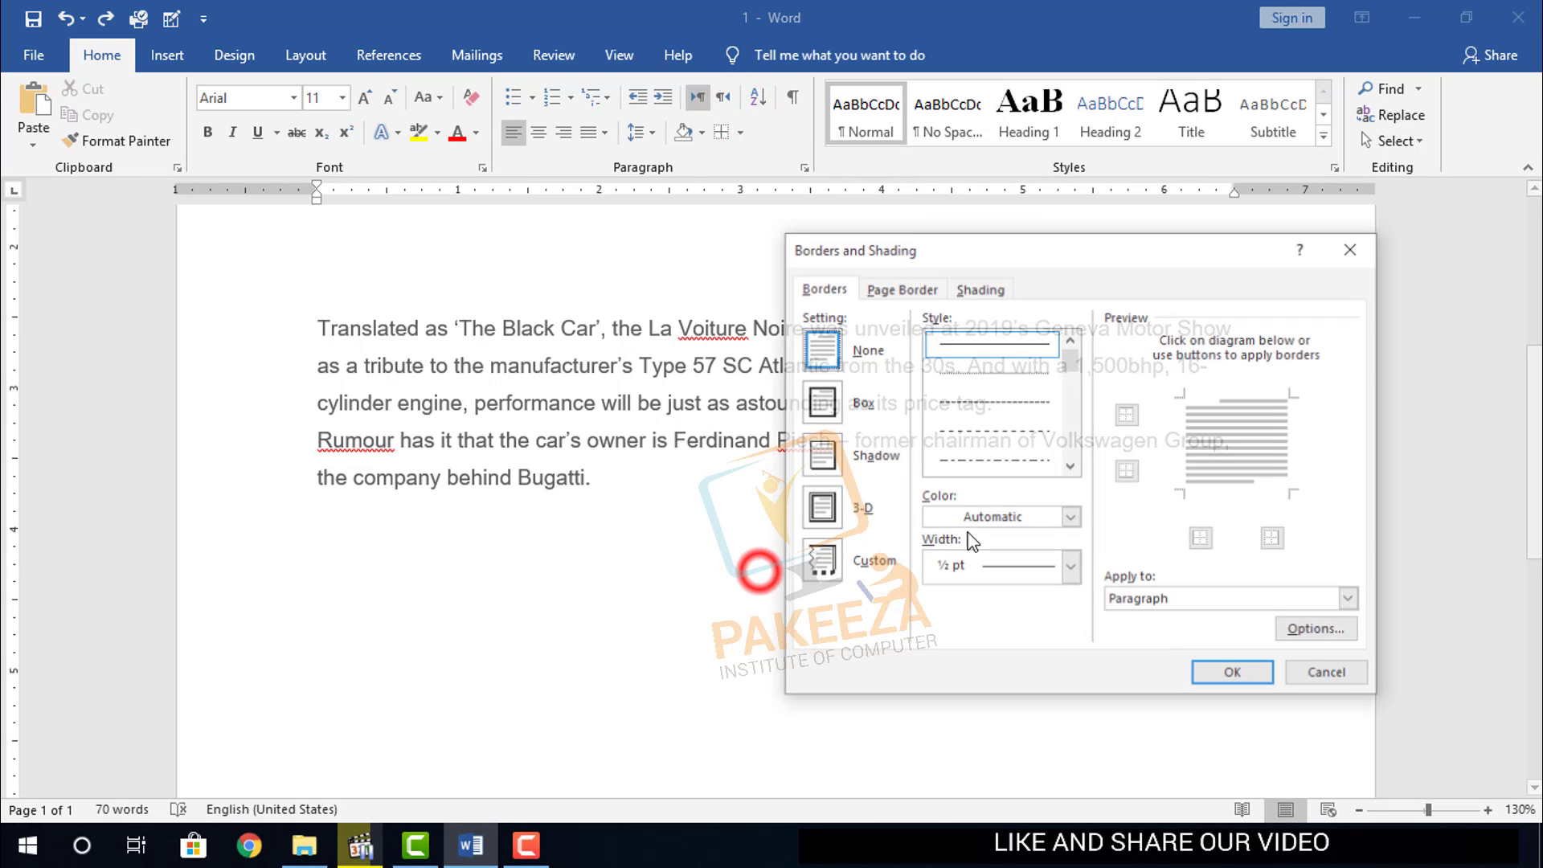
pyautogui.click(820, 402)
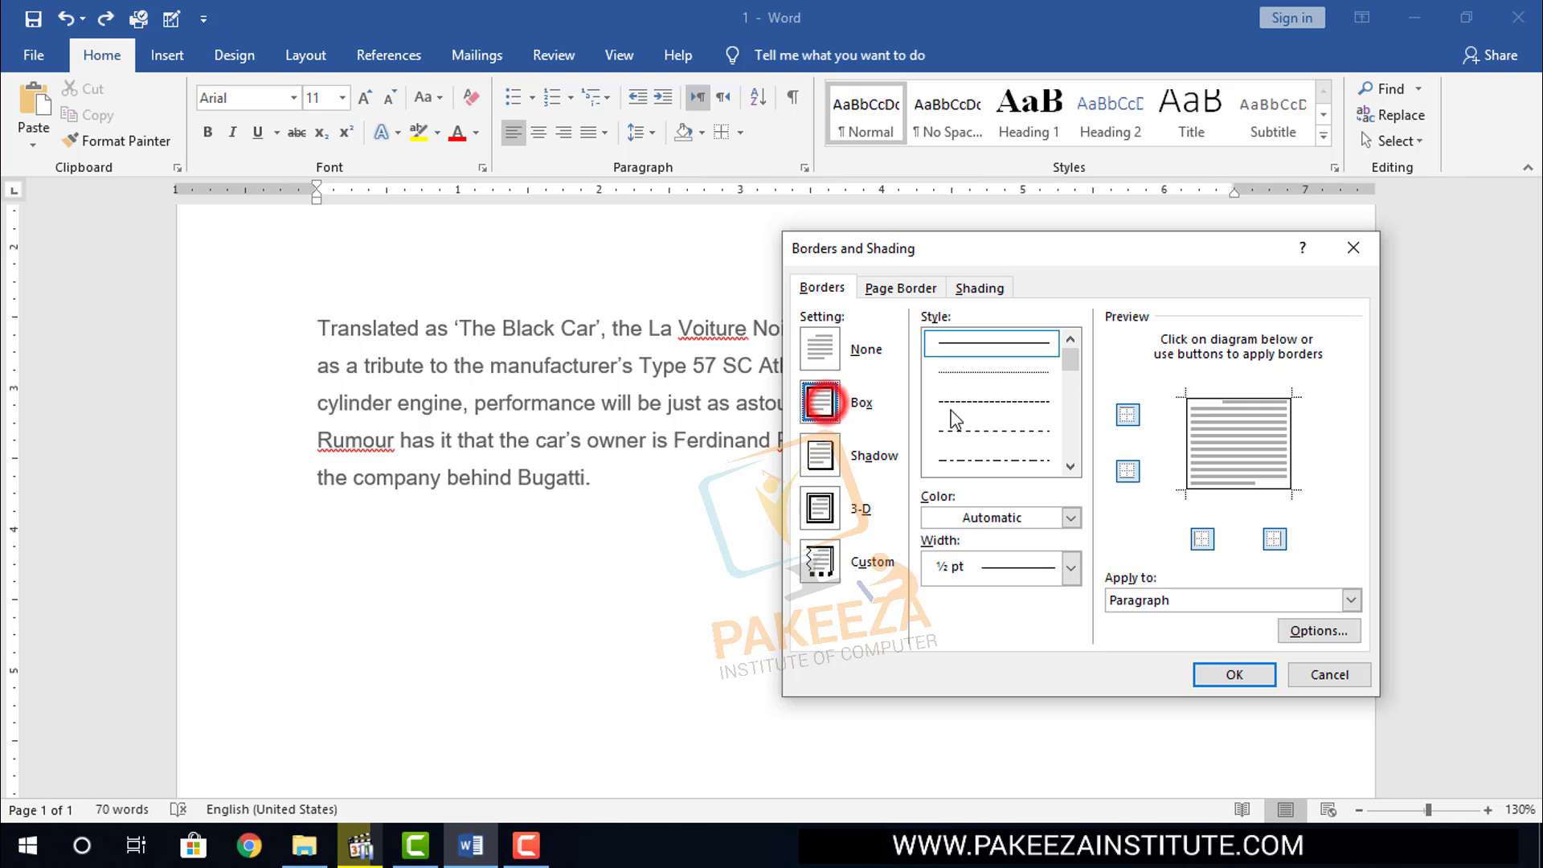
pyautogui.click(1074, 355)
pyautogui.moveTo(1074, 355); pyautogui.dragTo(1072, 388)
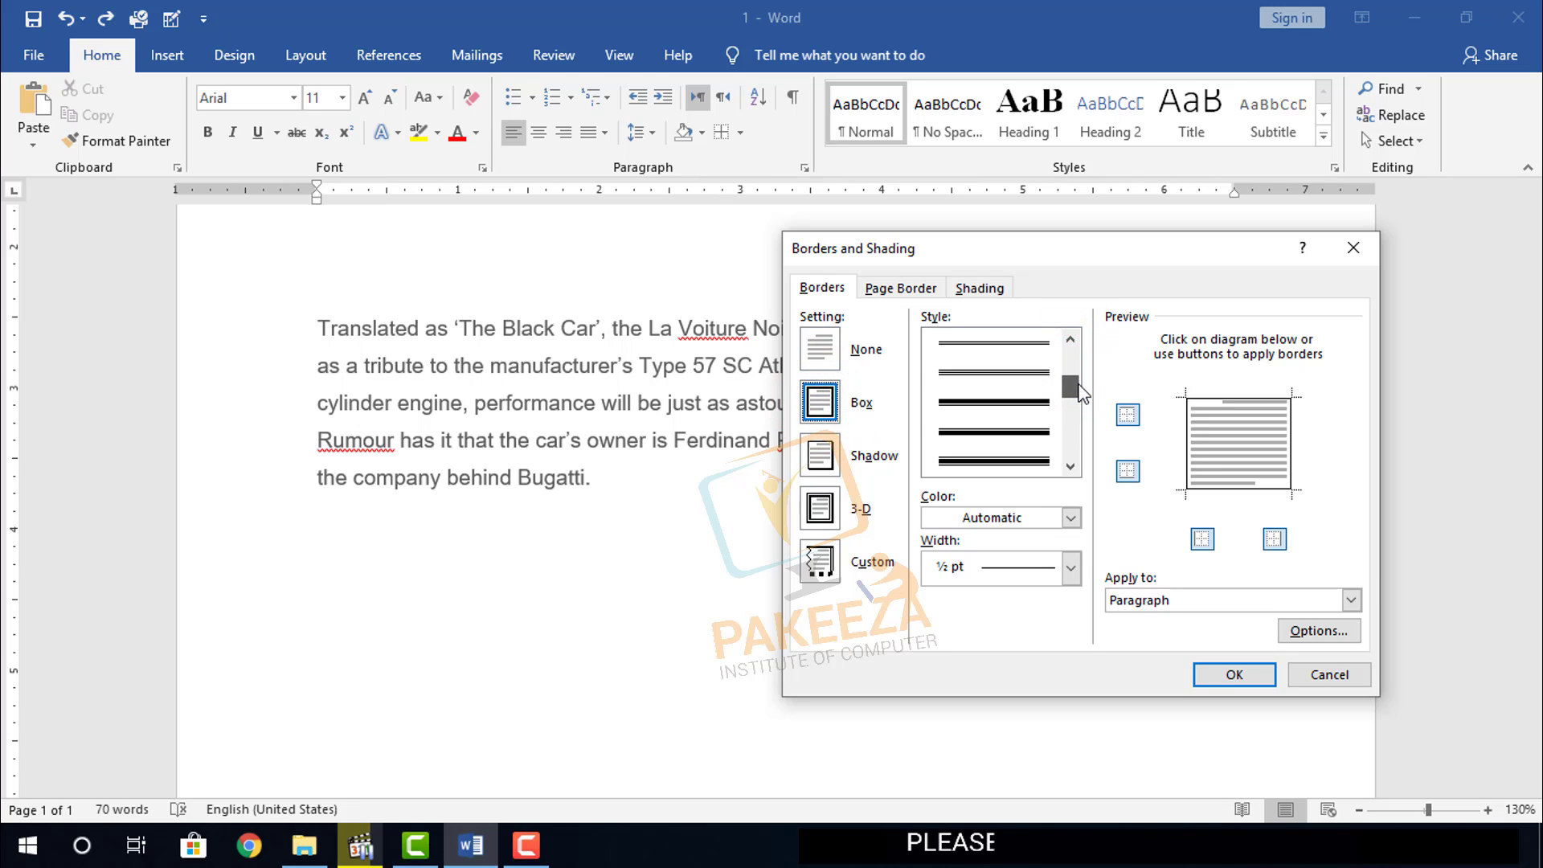
pyautogui.click(1026, 374)
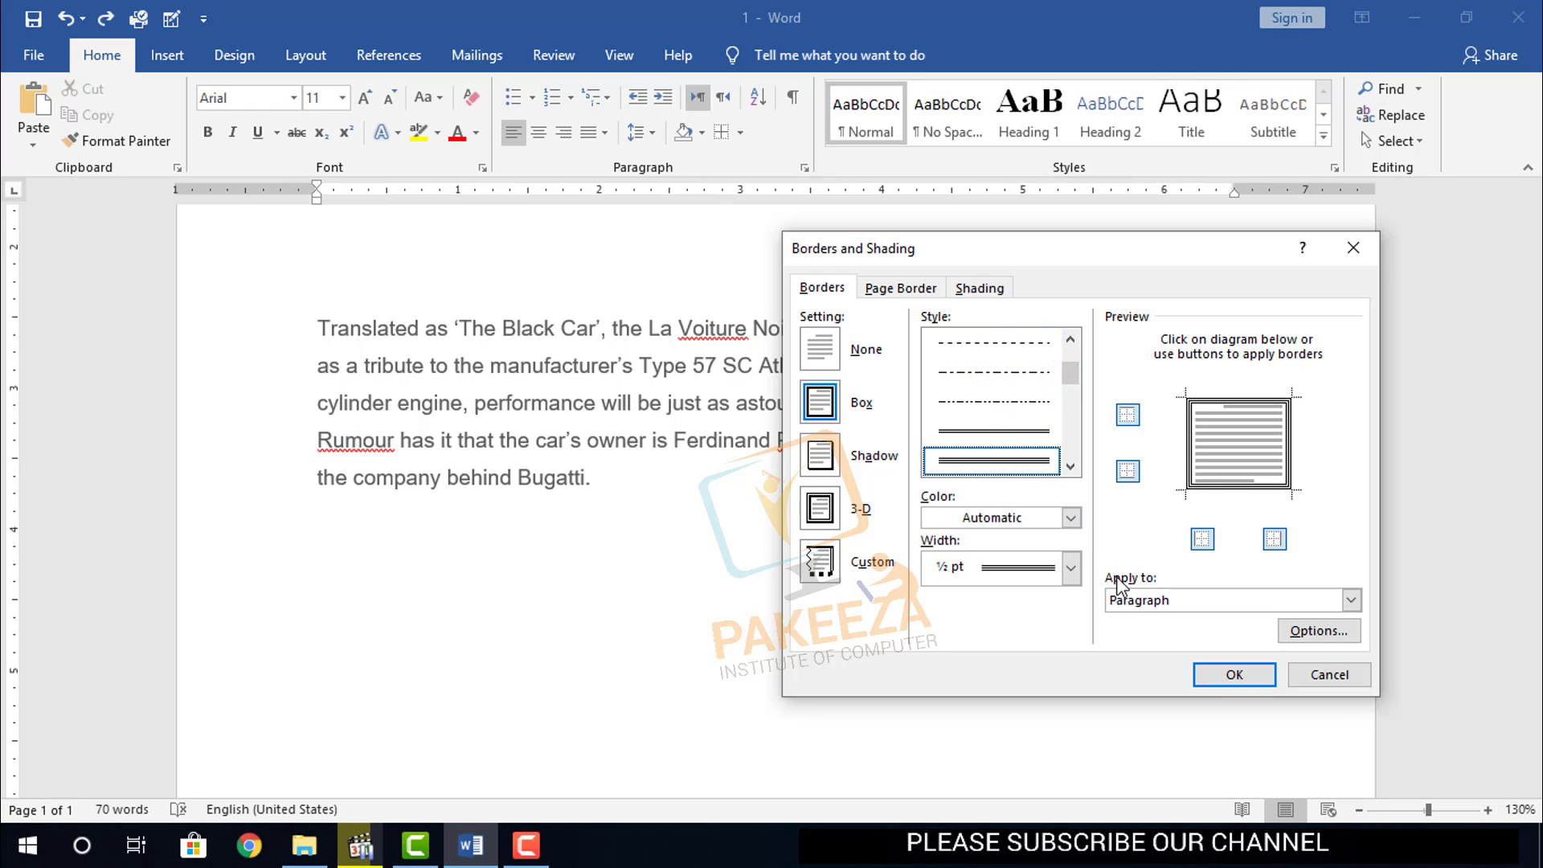
# Apply the triple-line box to the empty paragraph with Paragraph as the target, and undo it
pyautogui.click(1146, 600)
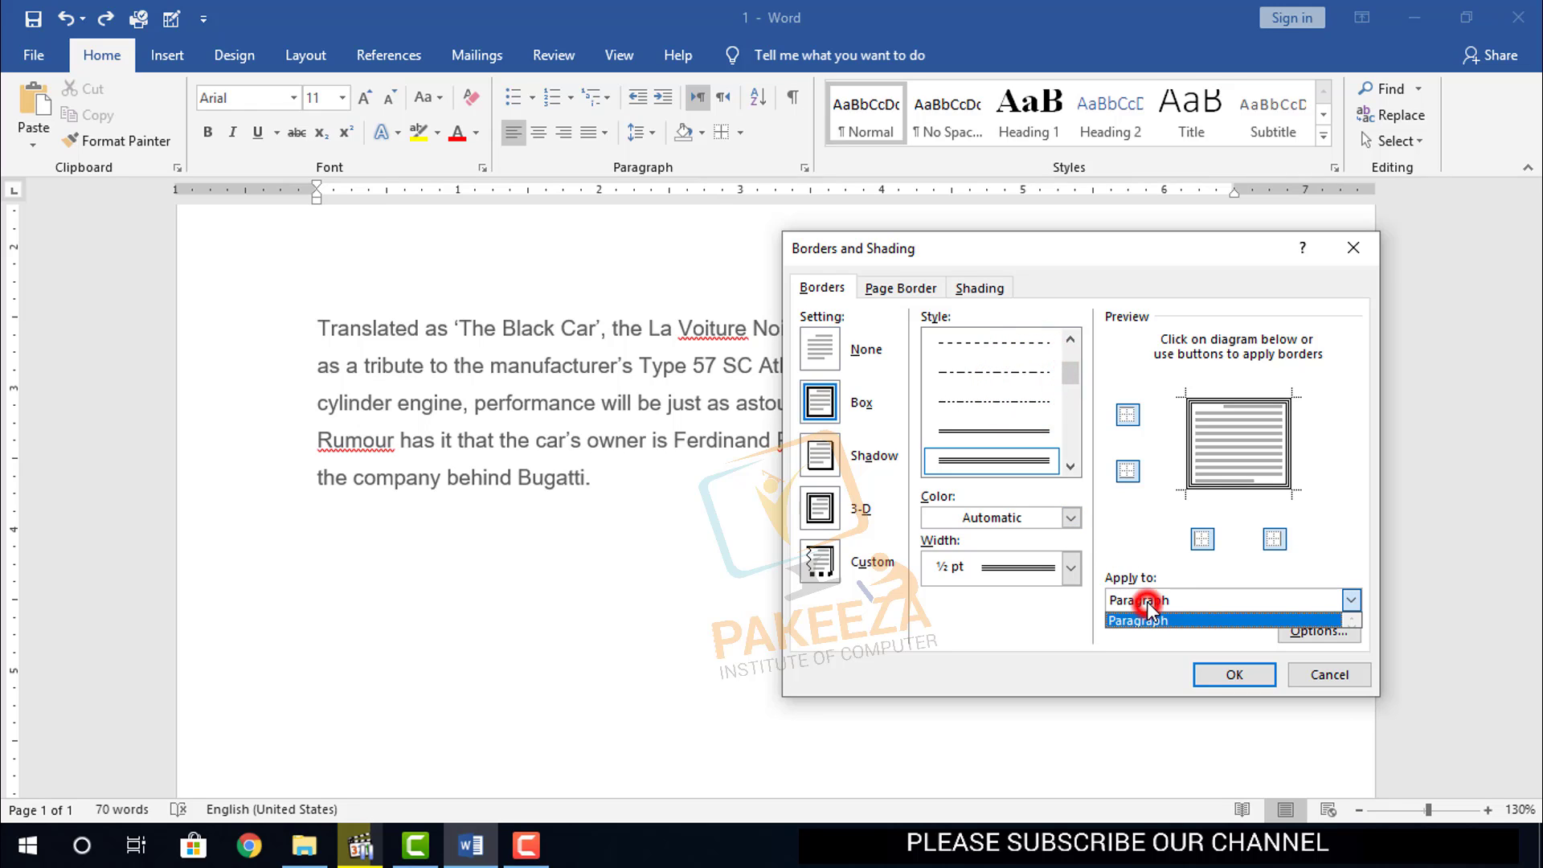
pyautogui.click(1201, 572)
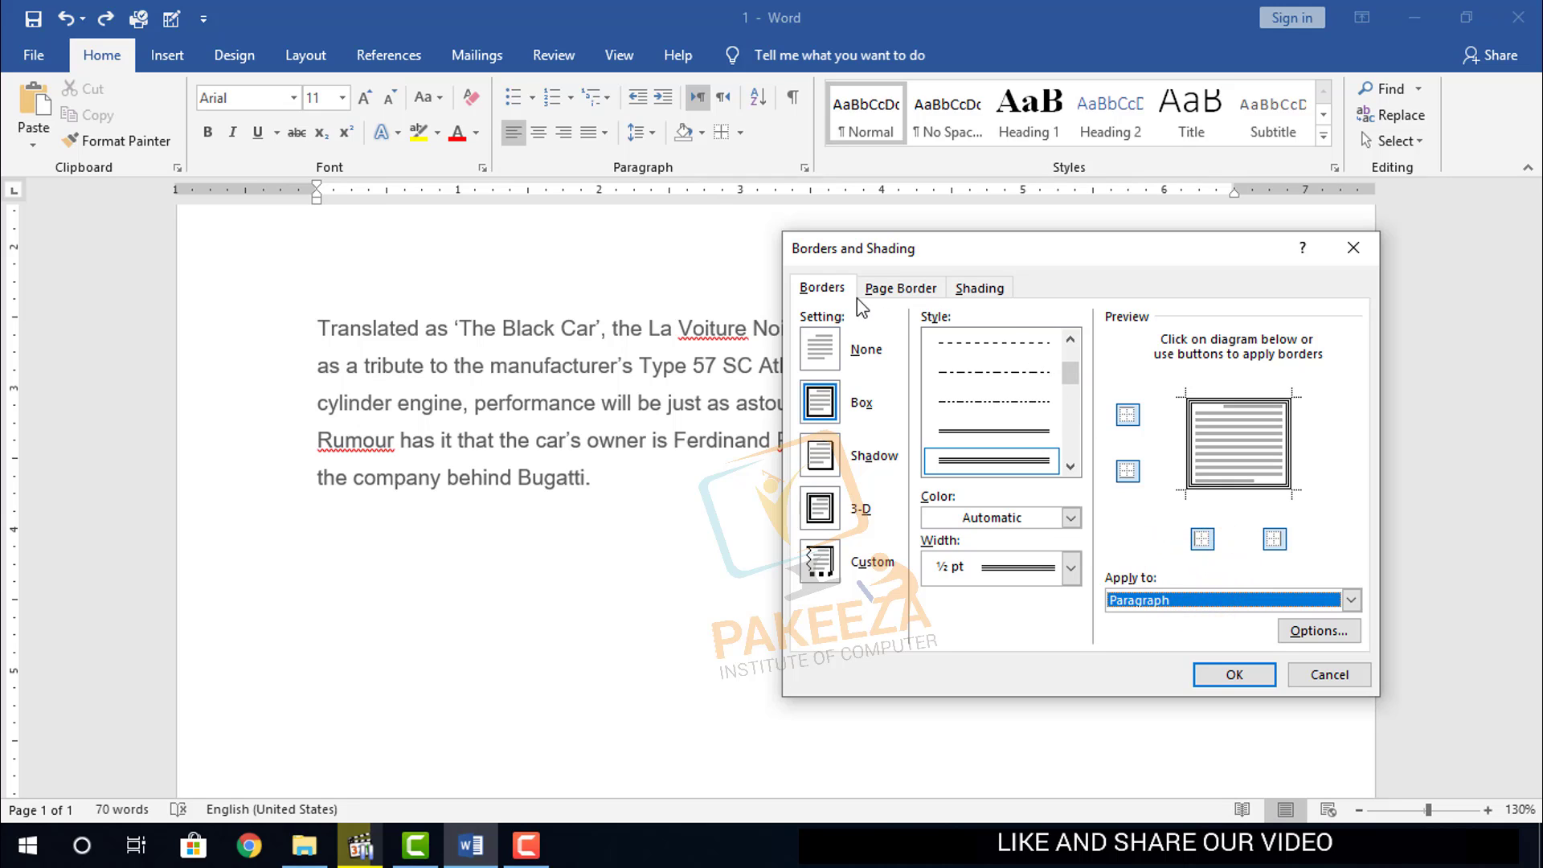
pyautogui.click(1224, 683)
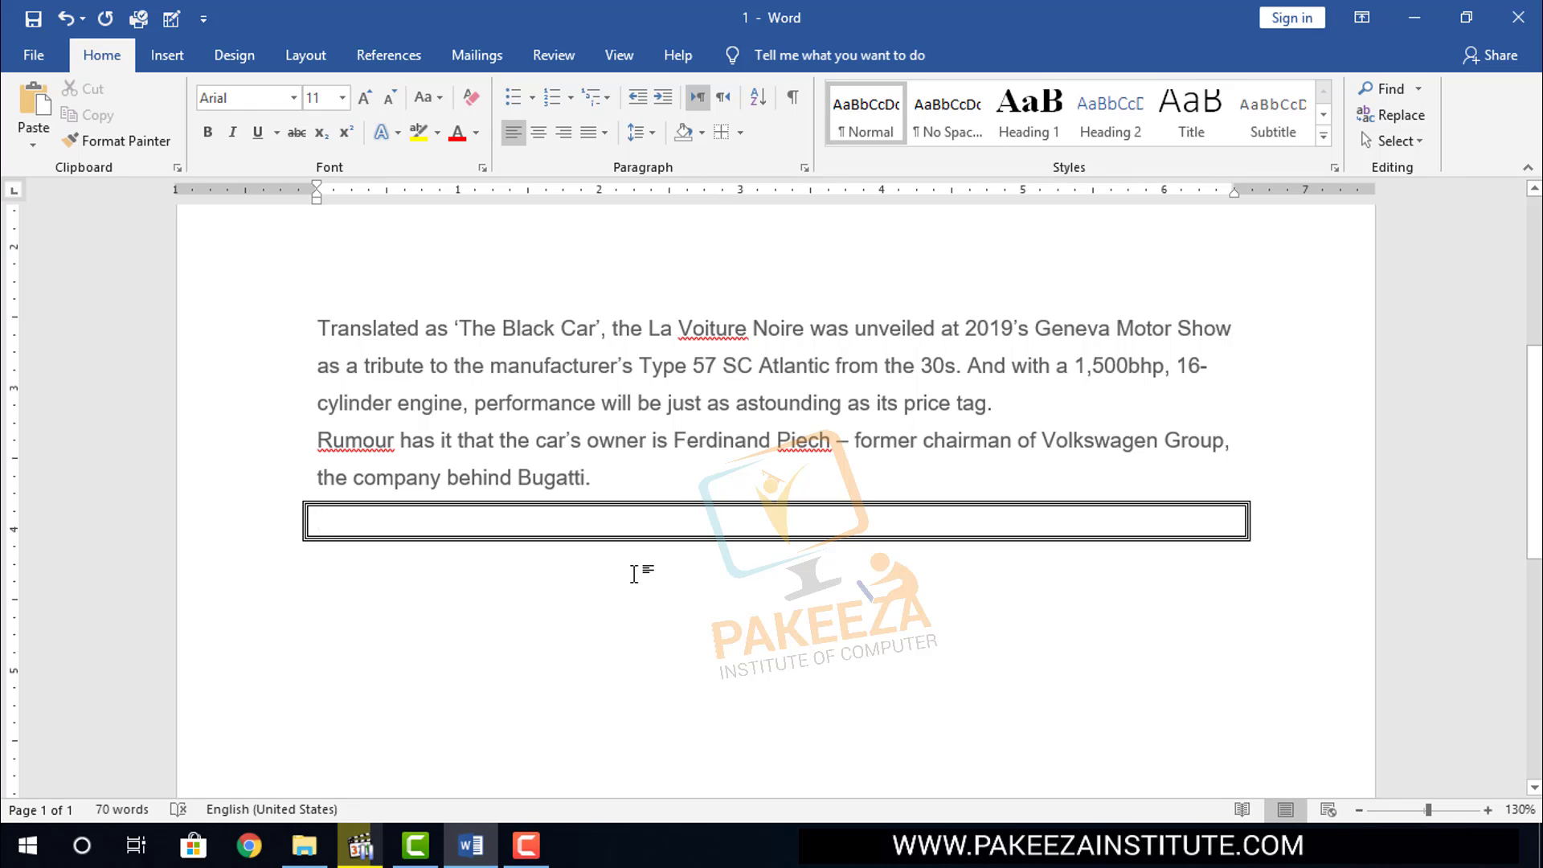
pyautogui.hotkey('ctrl', 'z')
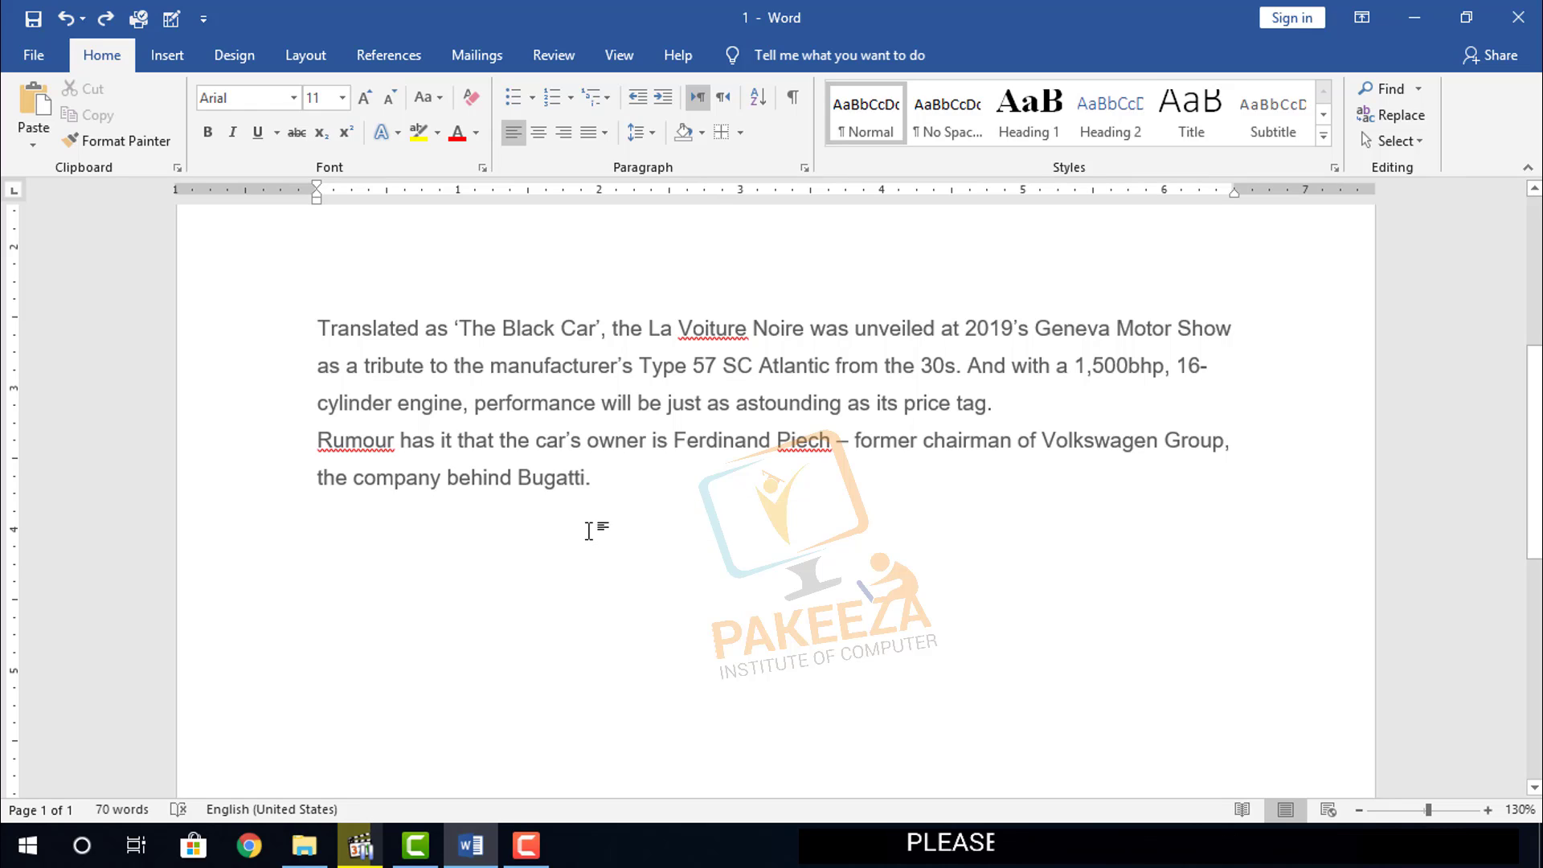
# Select the whole document, apply a Box paragraph border with a double-line style, and undo it
pyautogui.hotkey('ctrl', 'a')
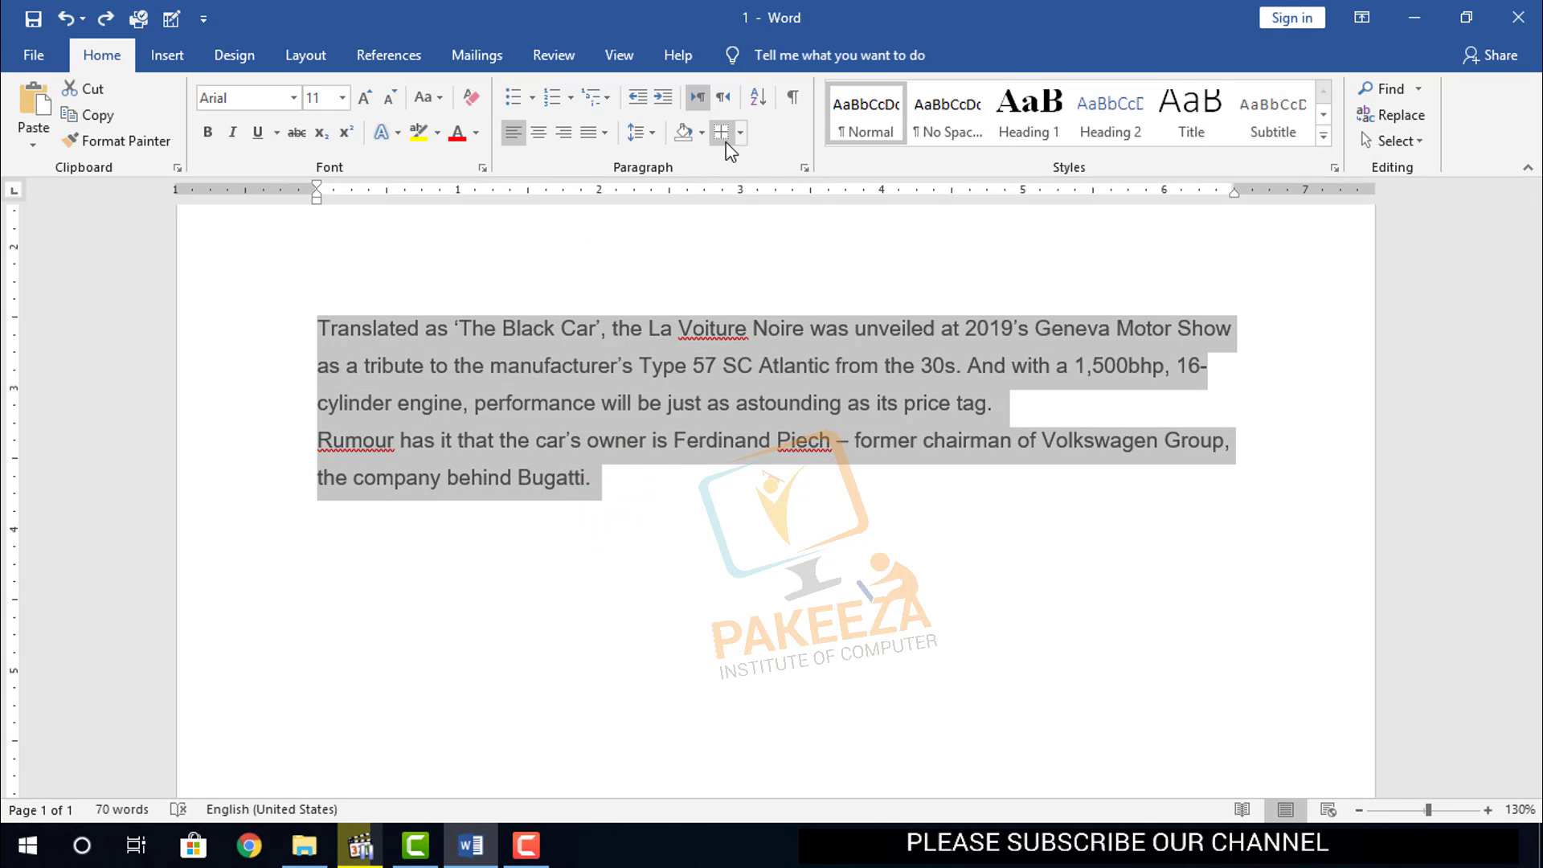
pyautogui.click(740, 136)
pyautogui.click(774, 572)
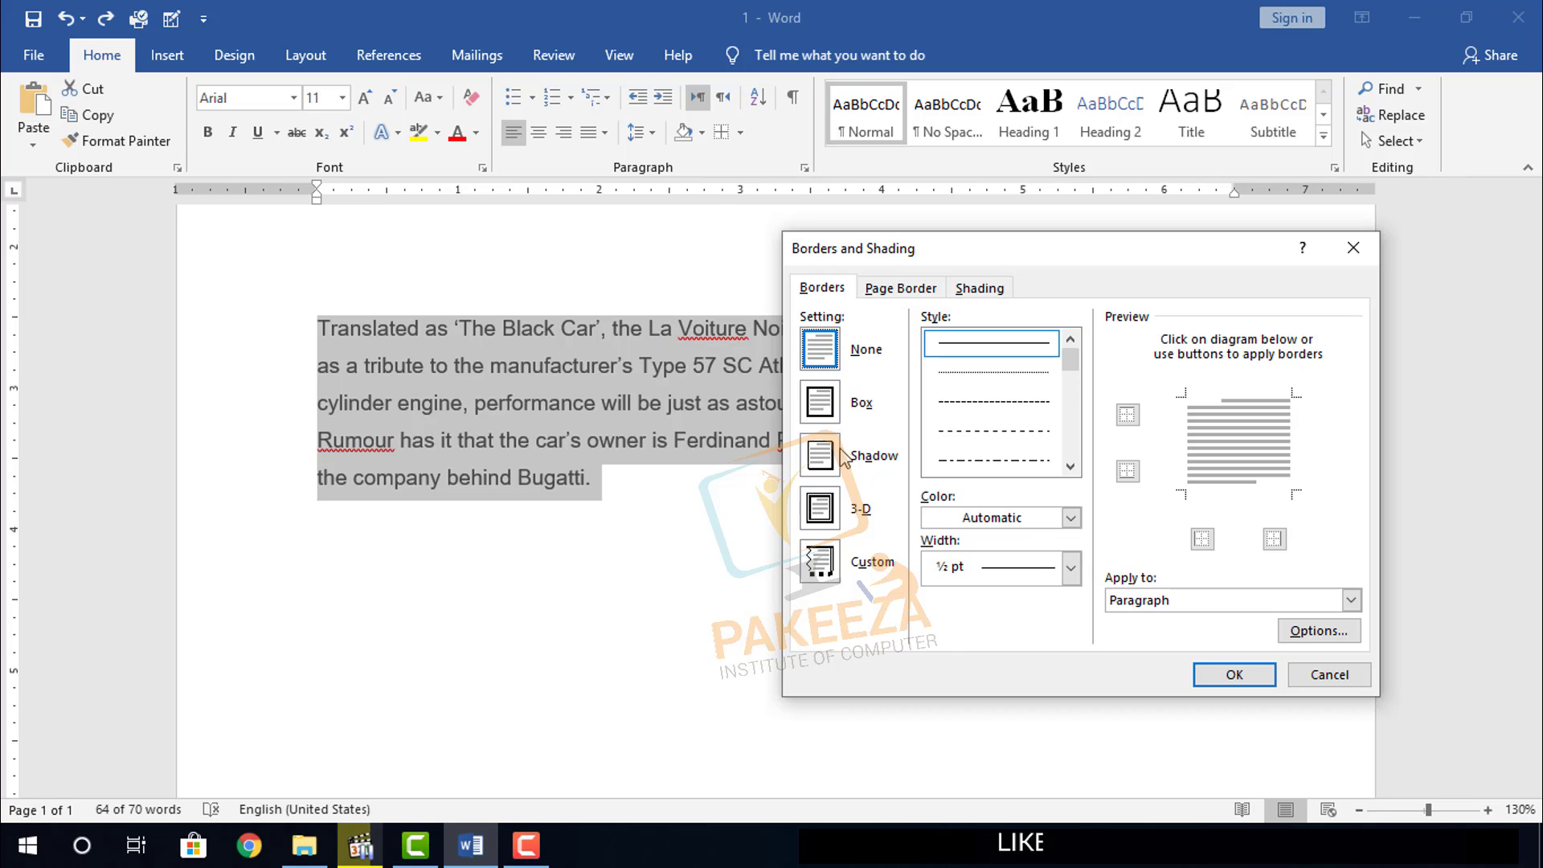
pyautogui.click(819, 458)
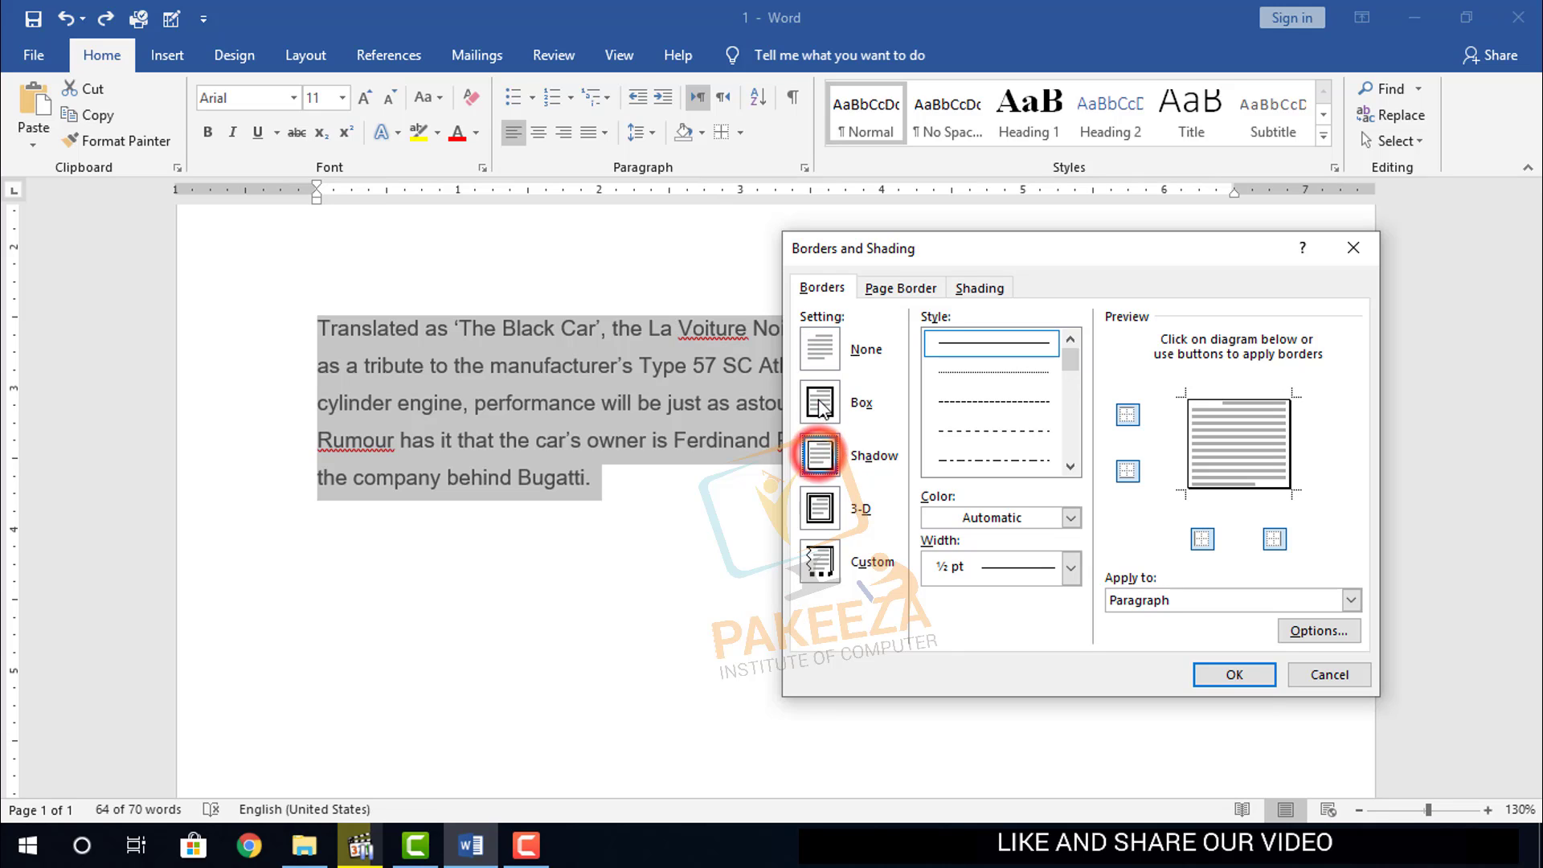
pyautogui.click(820, 401)
pyautogui.click(1070, 370)
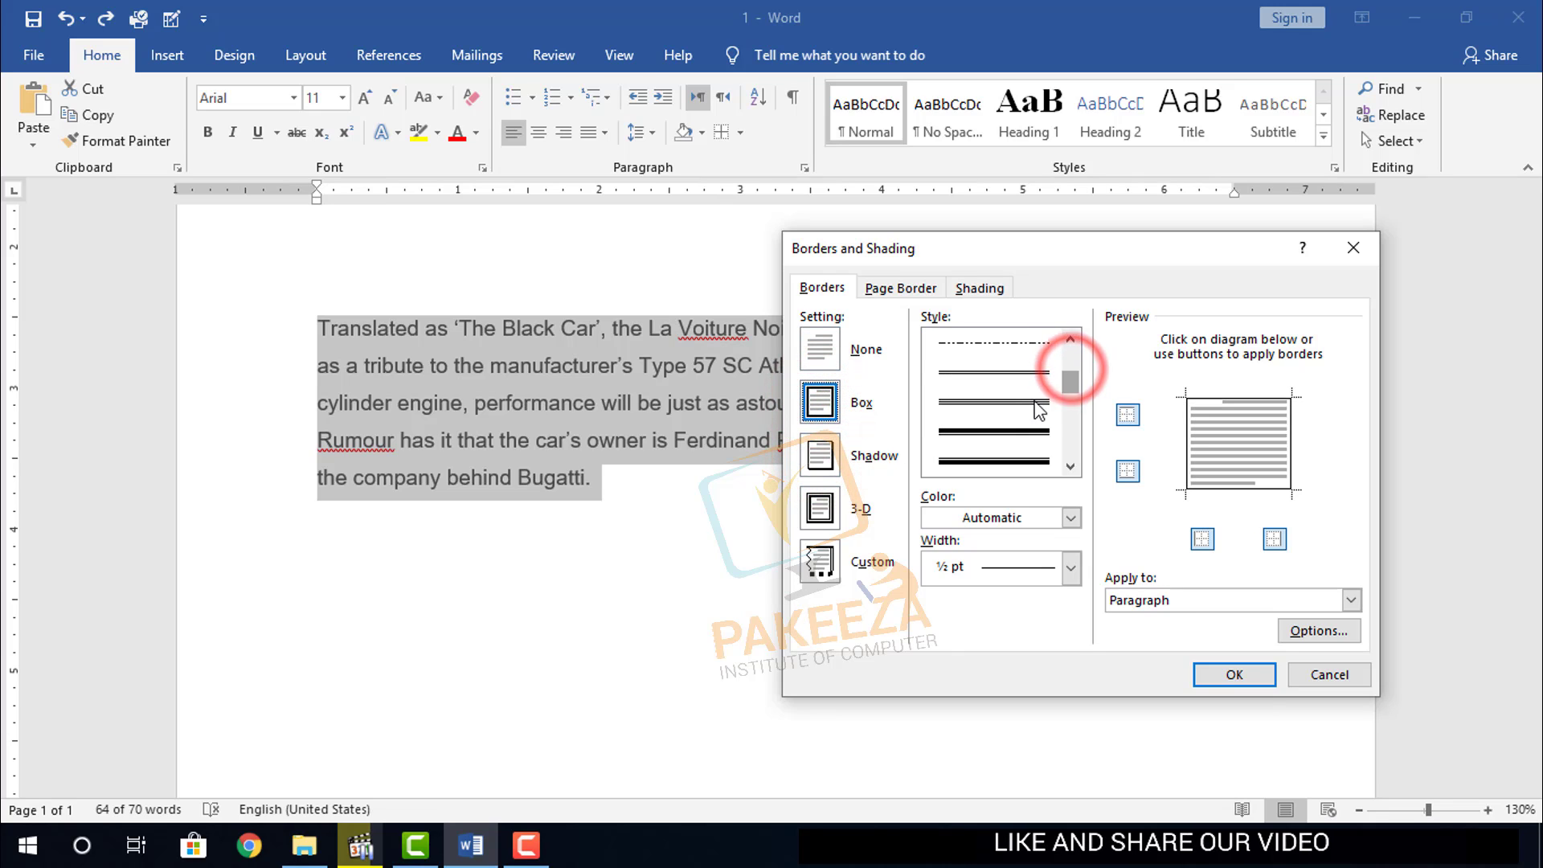
pyautogui.click(1013, 372)
pyautogui.click(1226, 675)
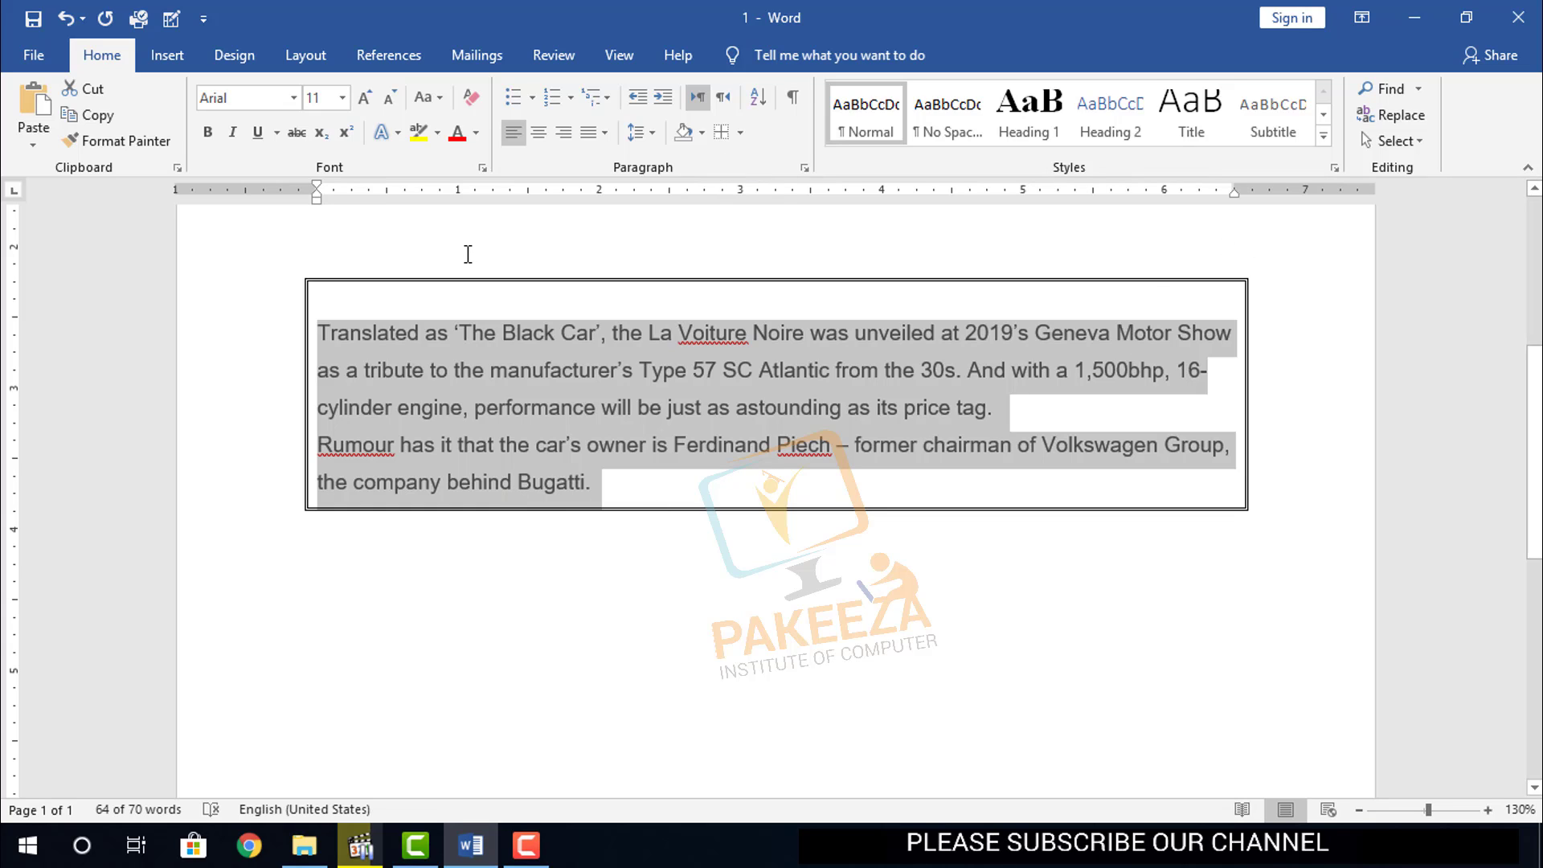
pyautogui.hotkey('ctrl', 'z')
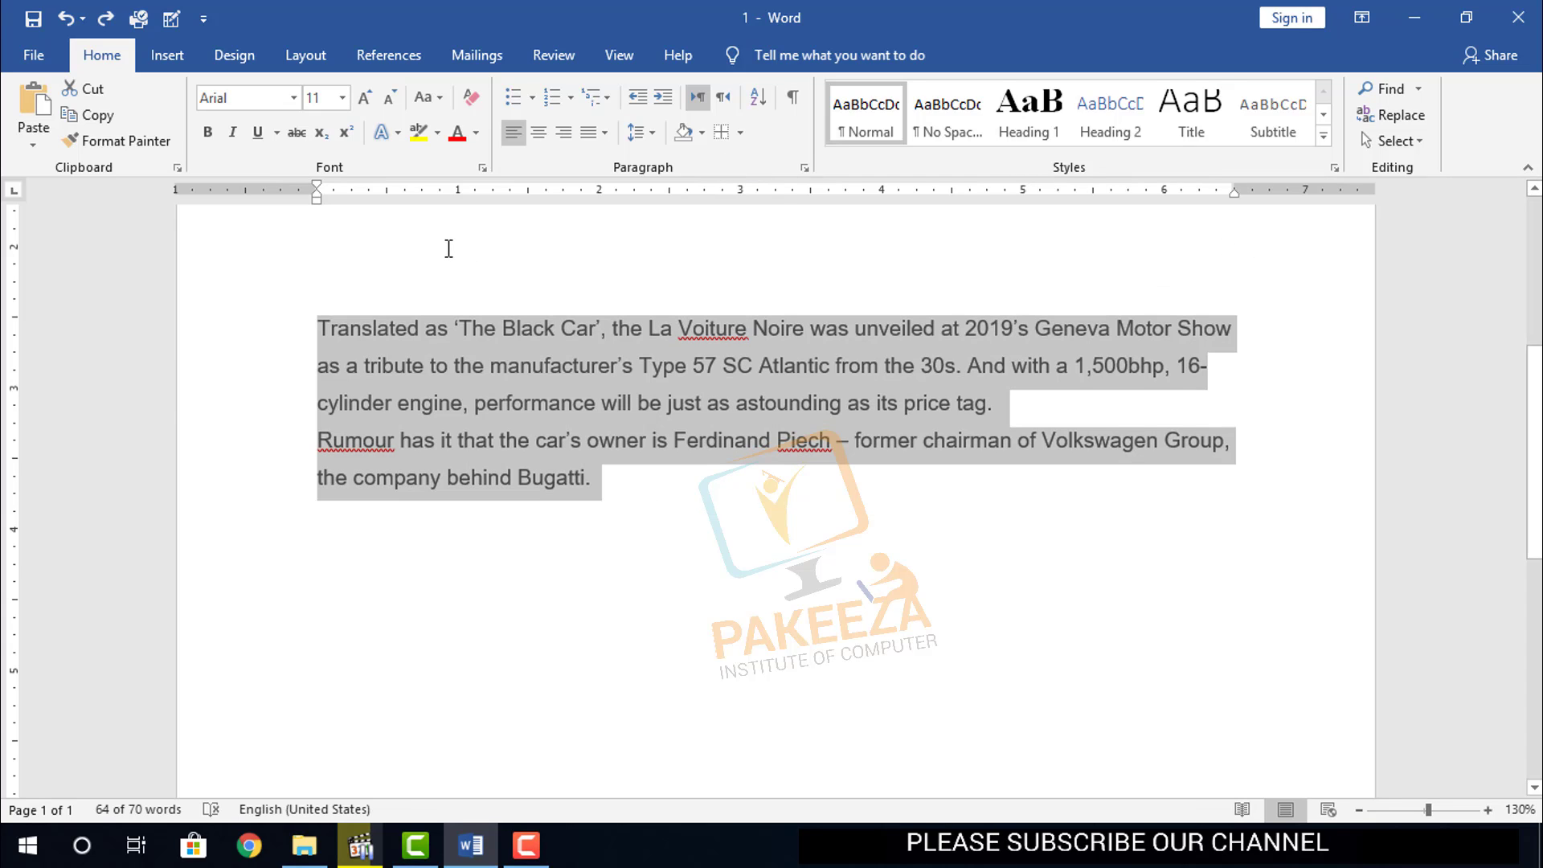
# Set up a 3 pt black Box border with the diagonal-striped line style for the selected paragraphs
pyautogui.click(740, 132)
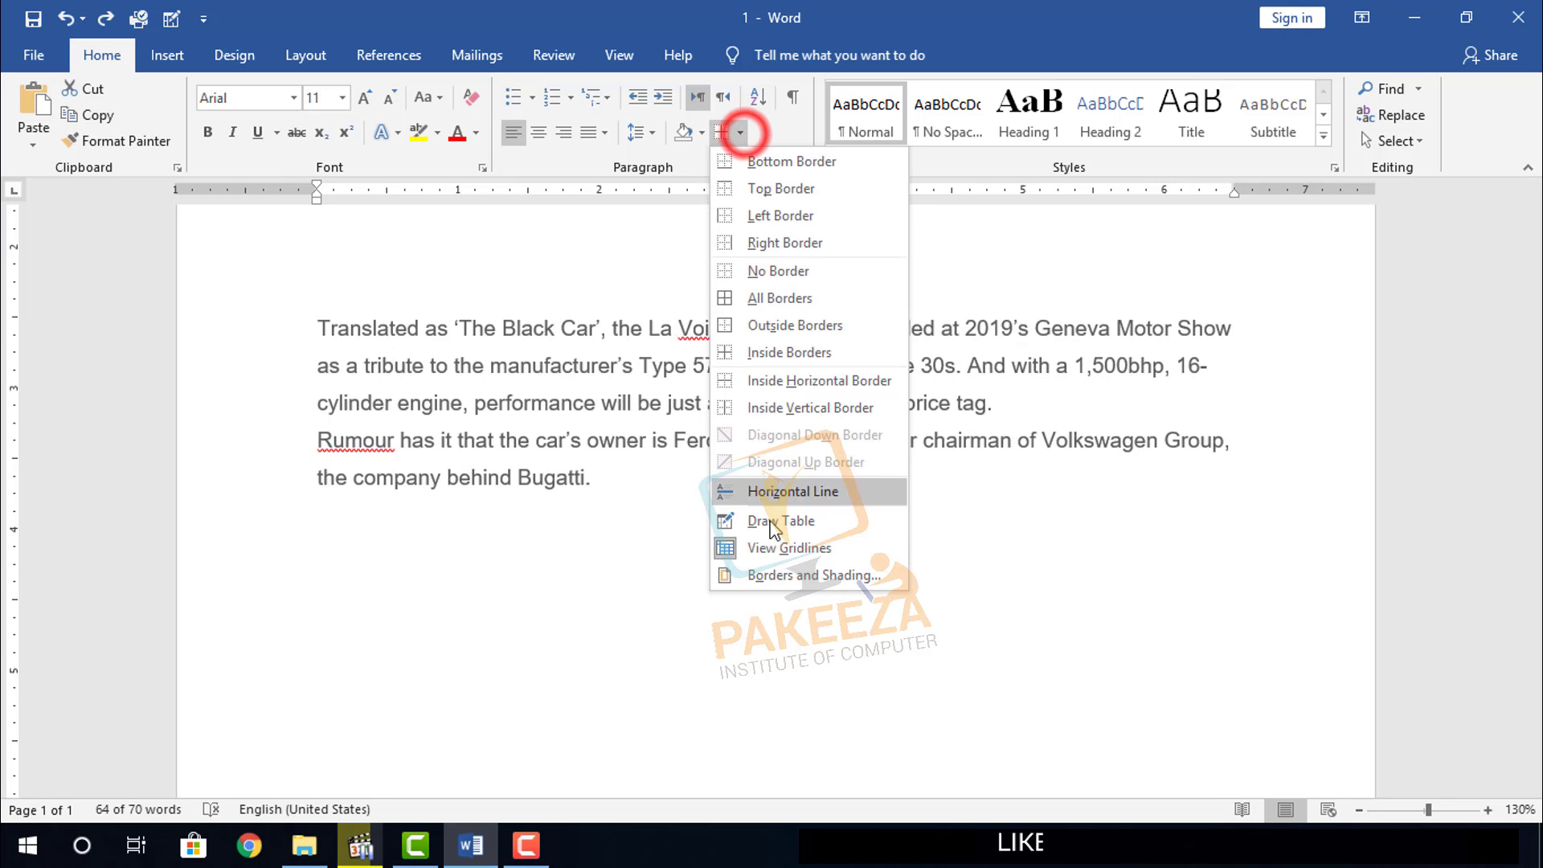
pyautogui.click(781, 575)
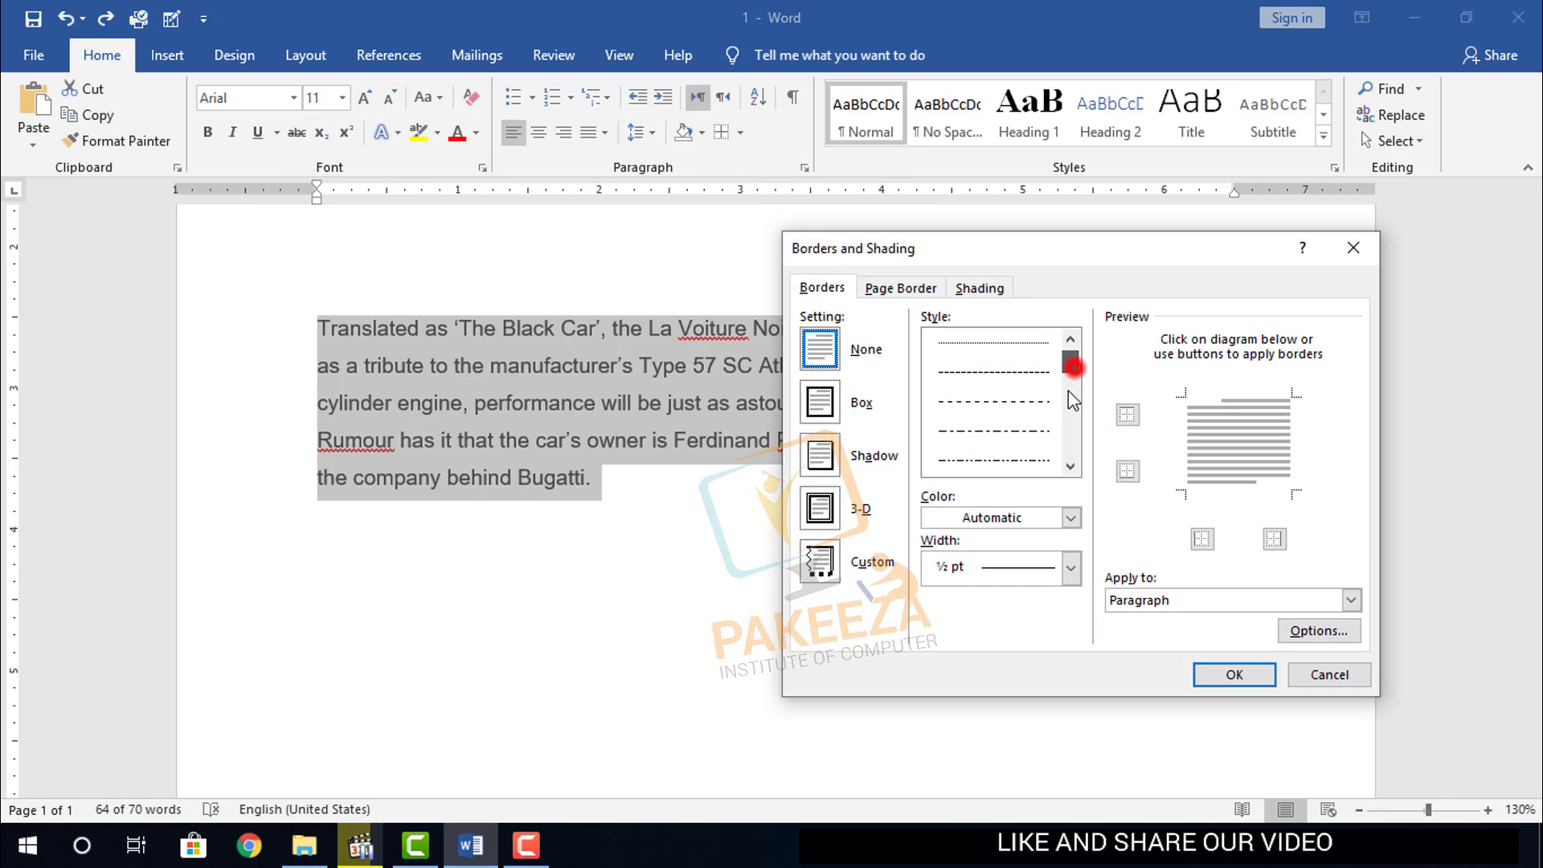
pyautogui.moveTo(1068, 391); pyautogui.dragTo(1065, 455)
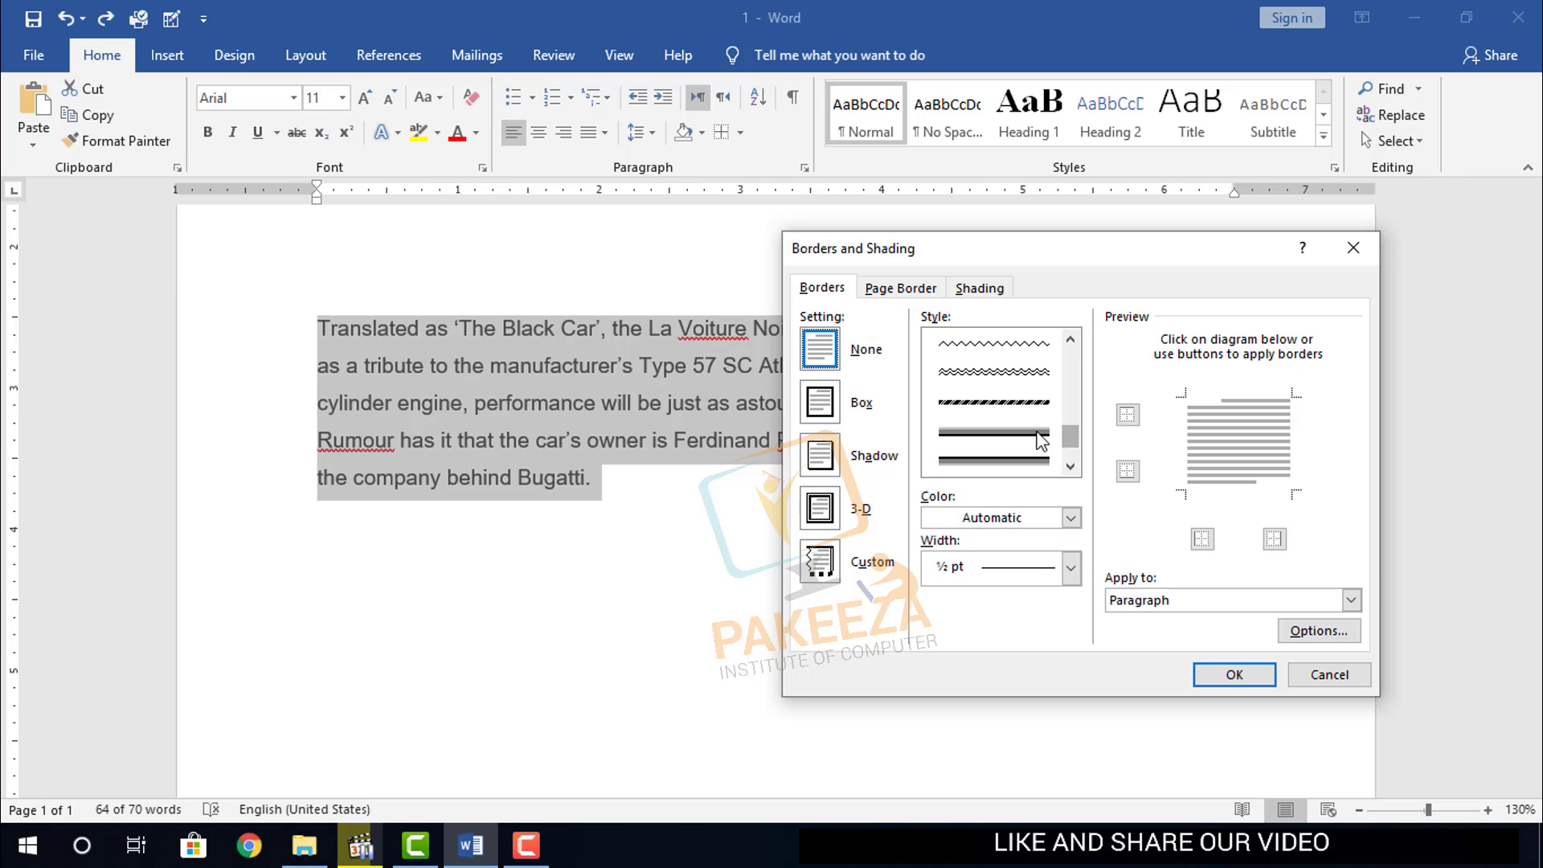
pyautogui.click(1028, 405)
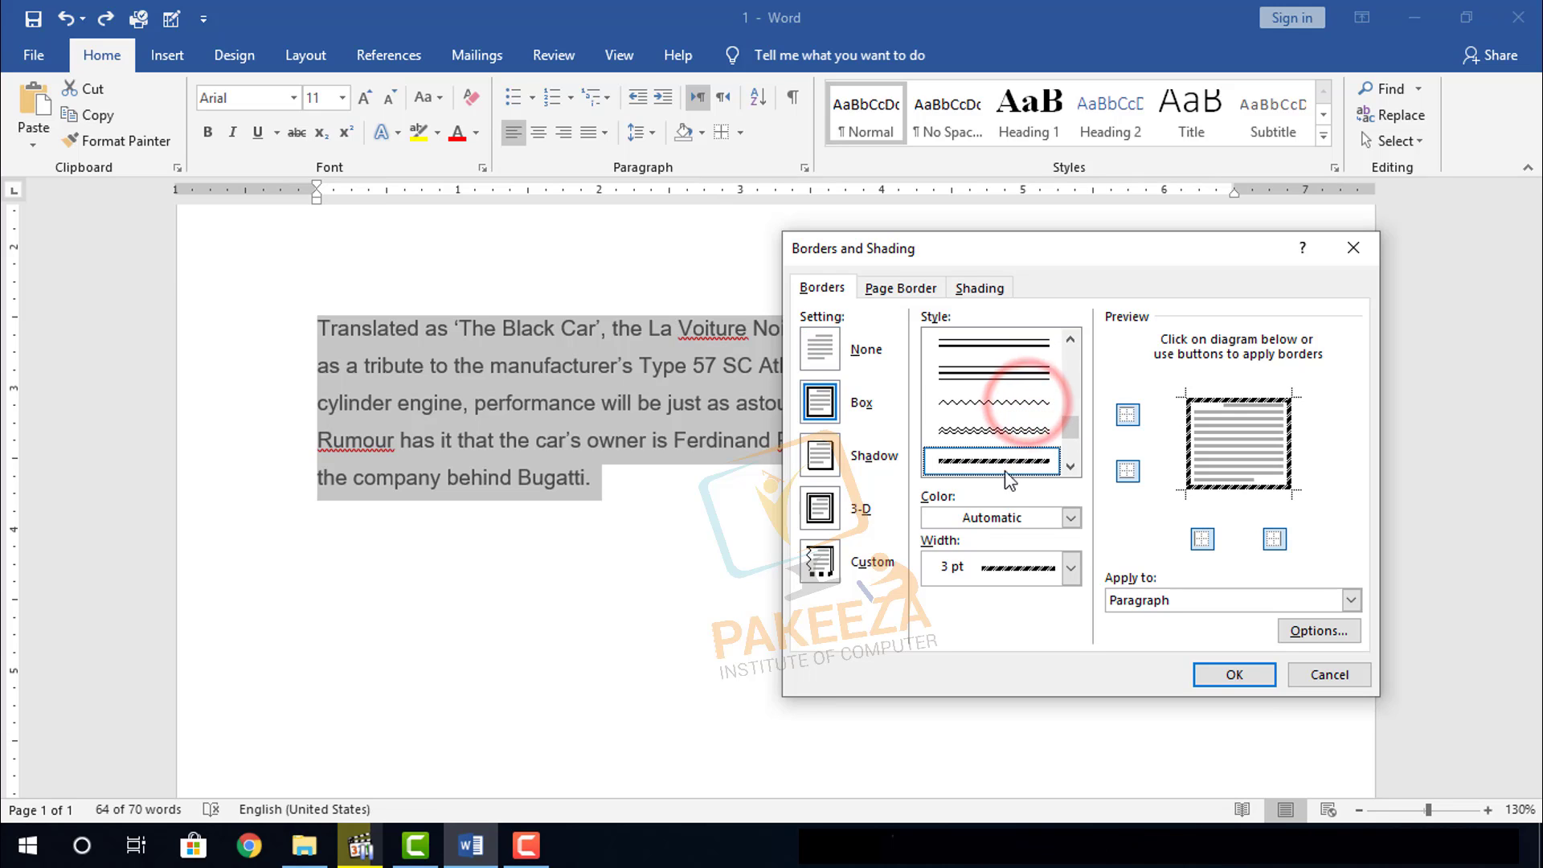
pyautogui.click(1071, 518)
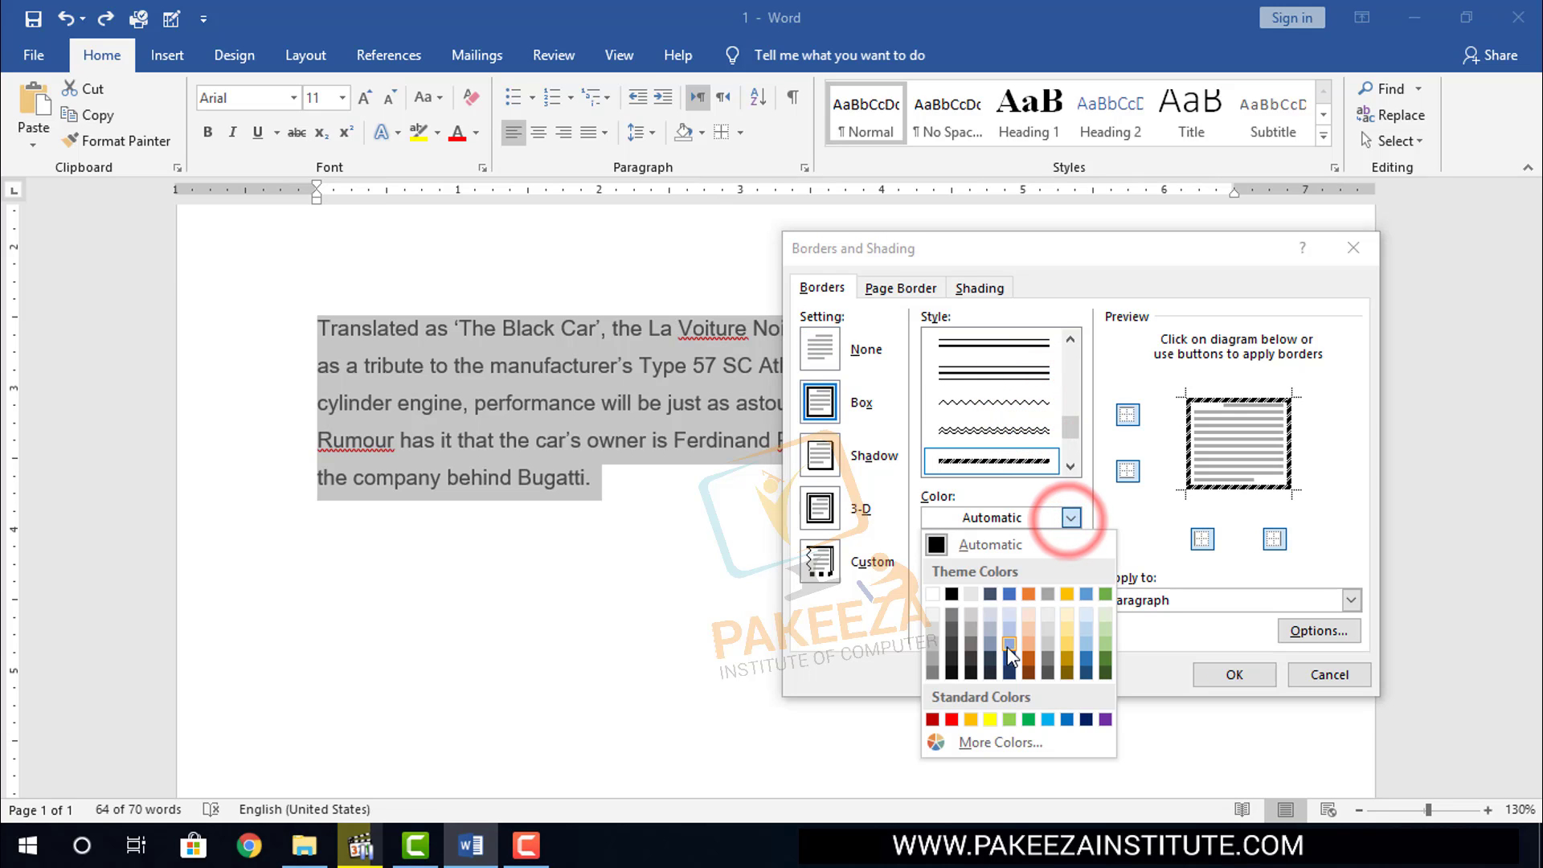
pyautogui.click(953, 594)
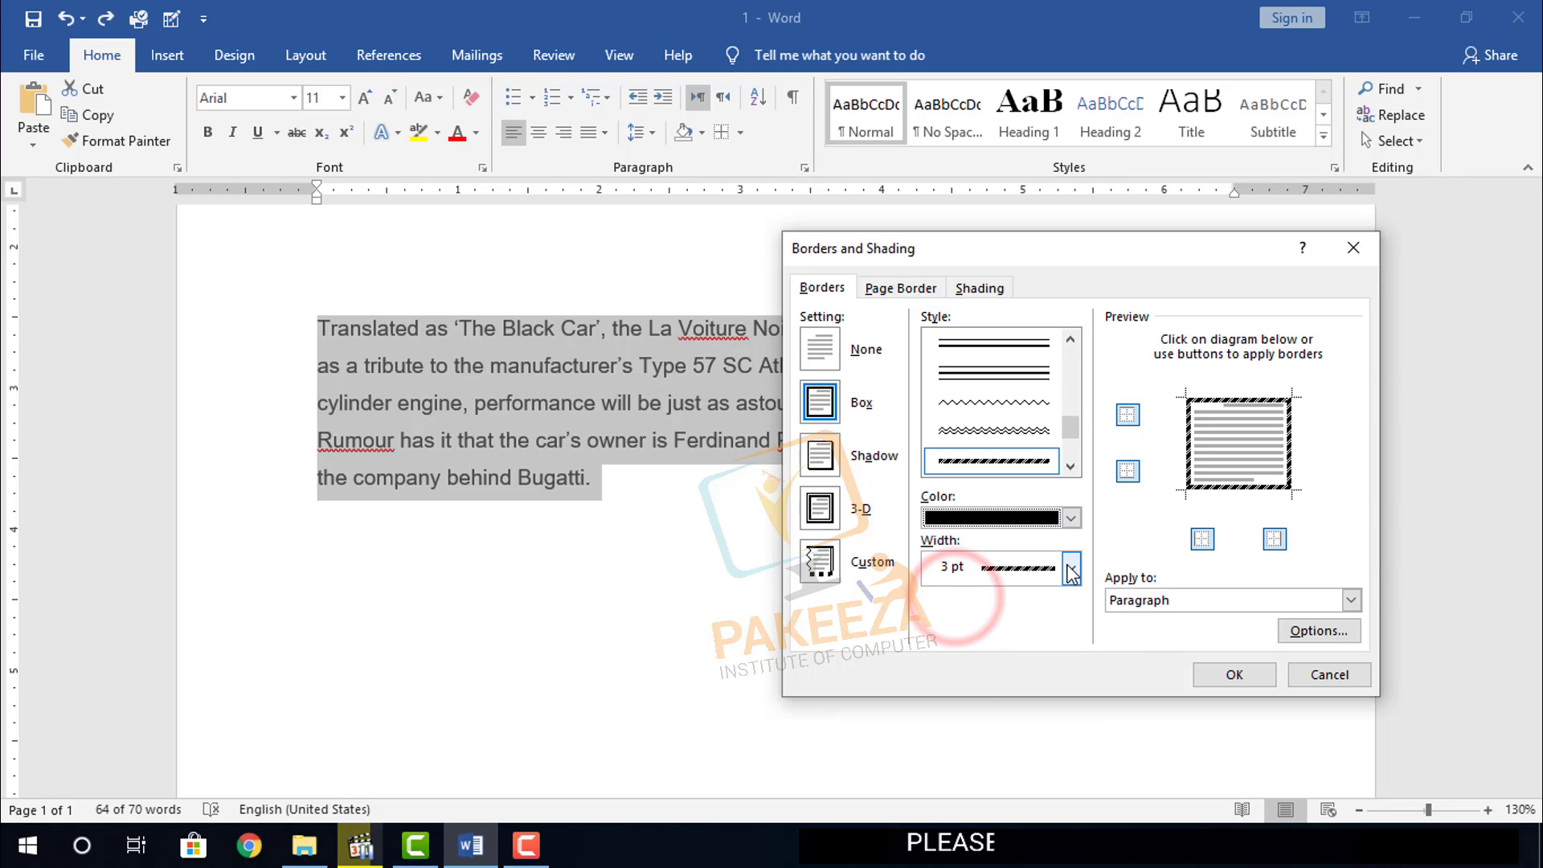
pyautogui.click(1070, 570)
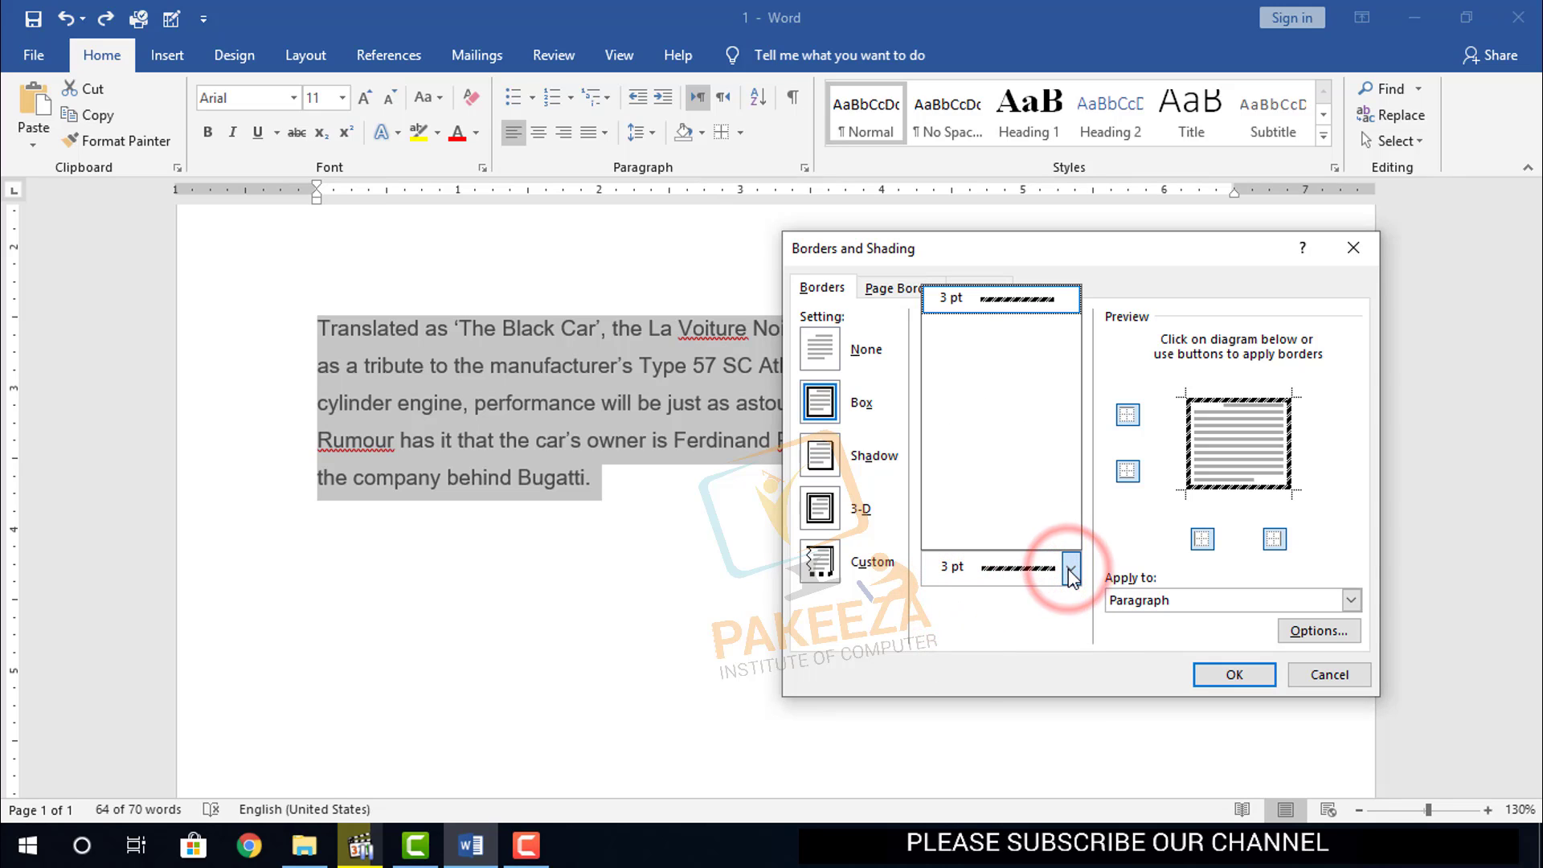
pyautogui.click(1126, 556)
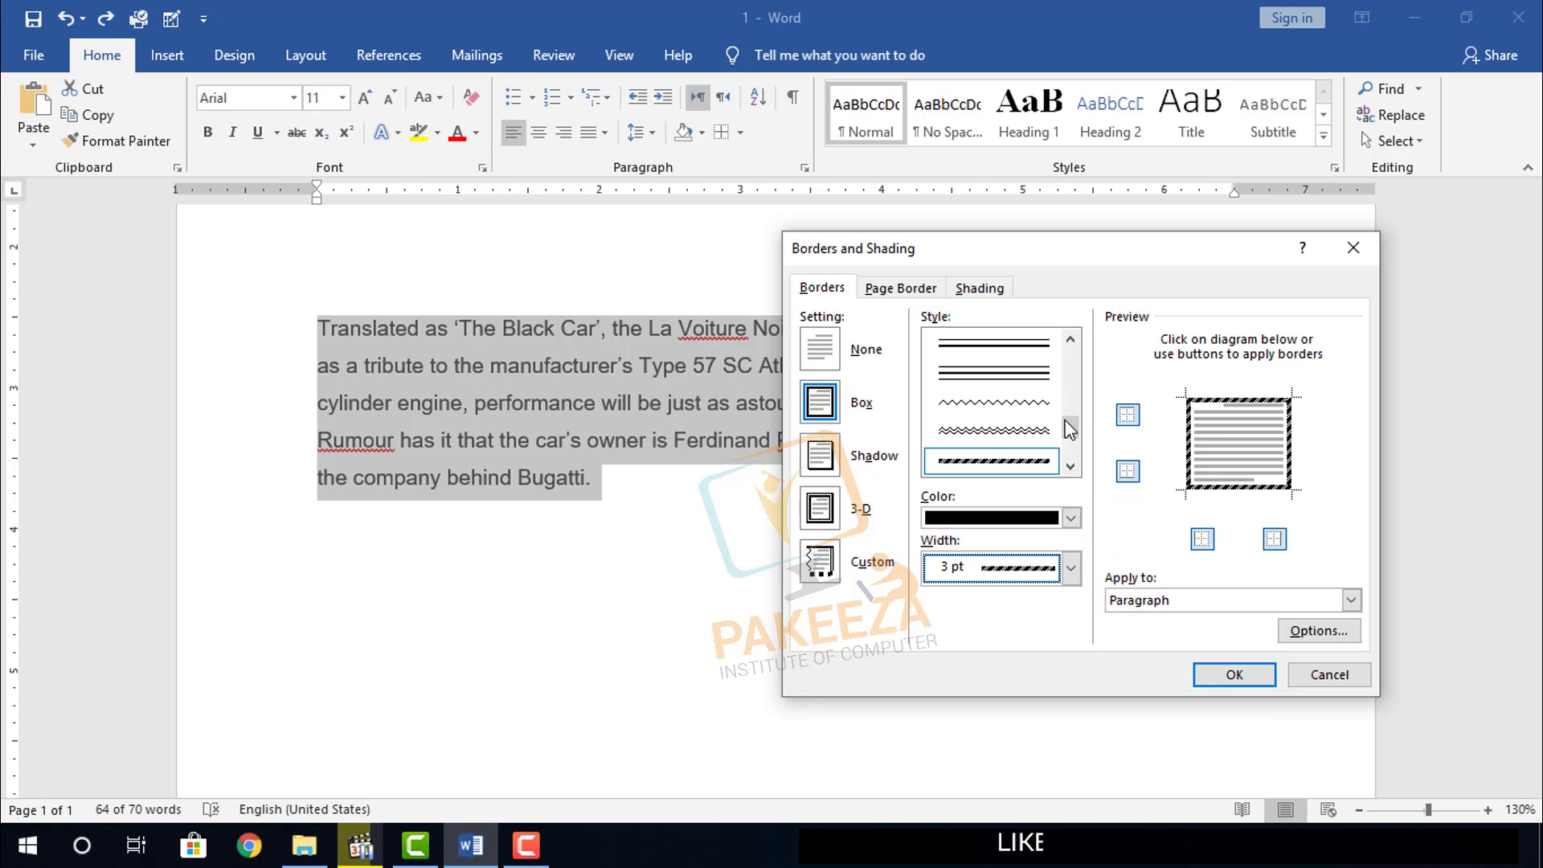
# Switch the Box border to a thin-thick double-line style and look through its available widths
pyautogui.moveTo(1069, 427); pyautogui.dragTo(1068, 409)
pyautogui.click(1005, 345)
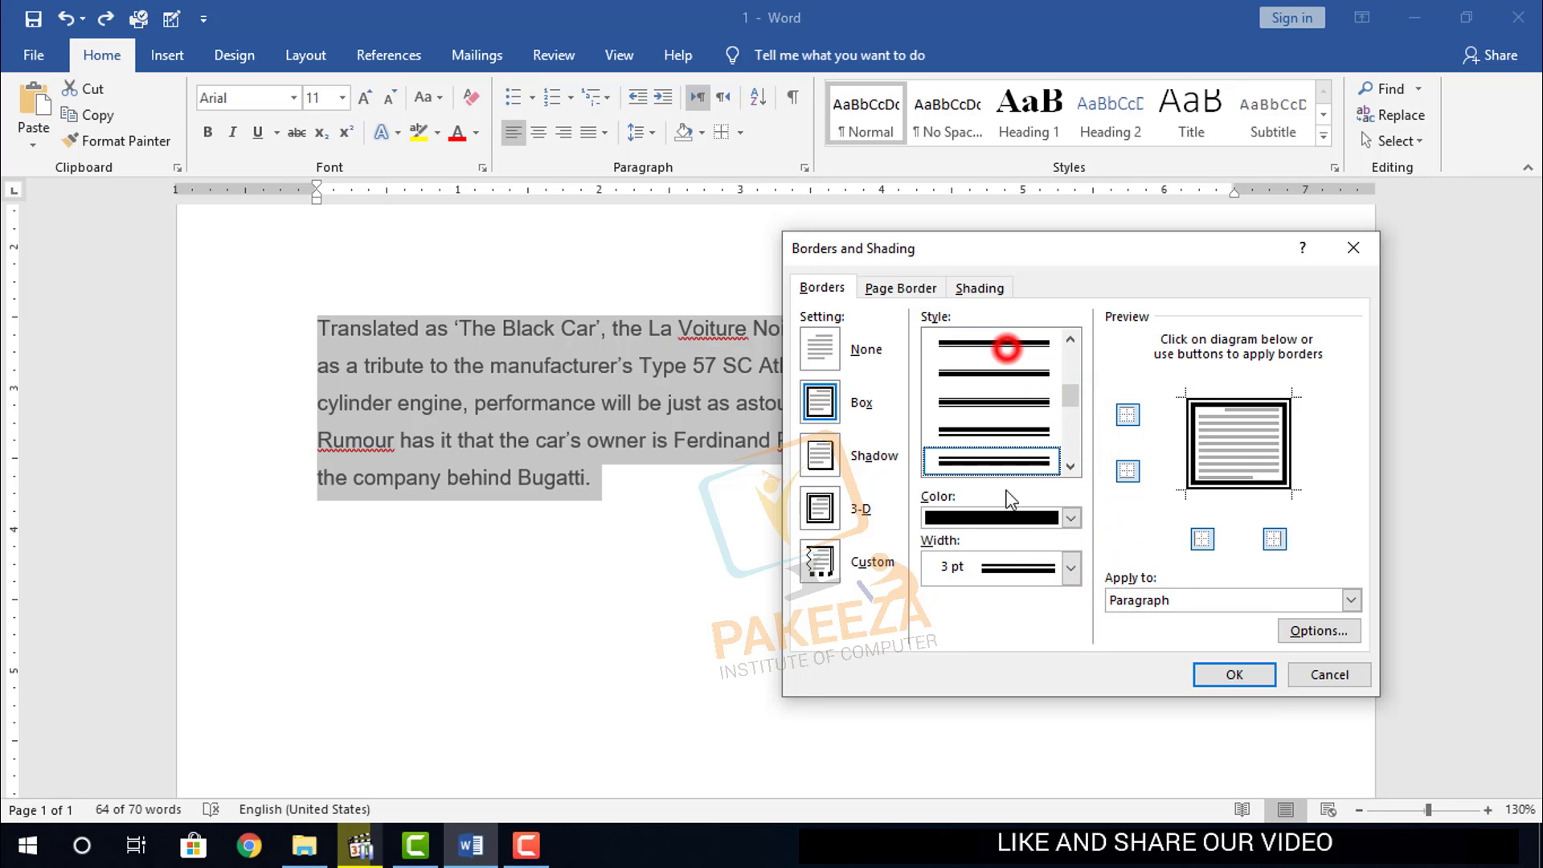
pyautogui.click(1071, 568)
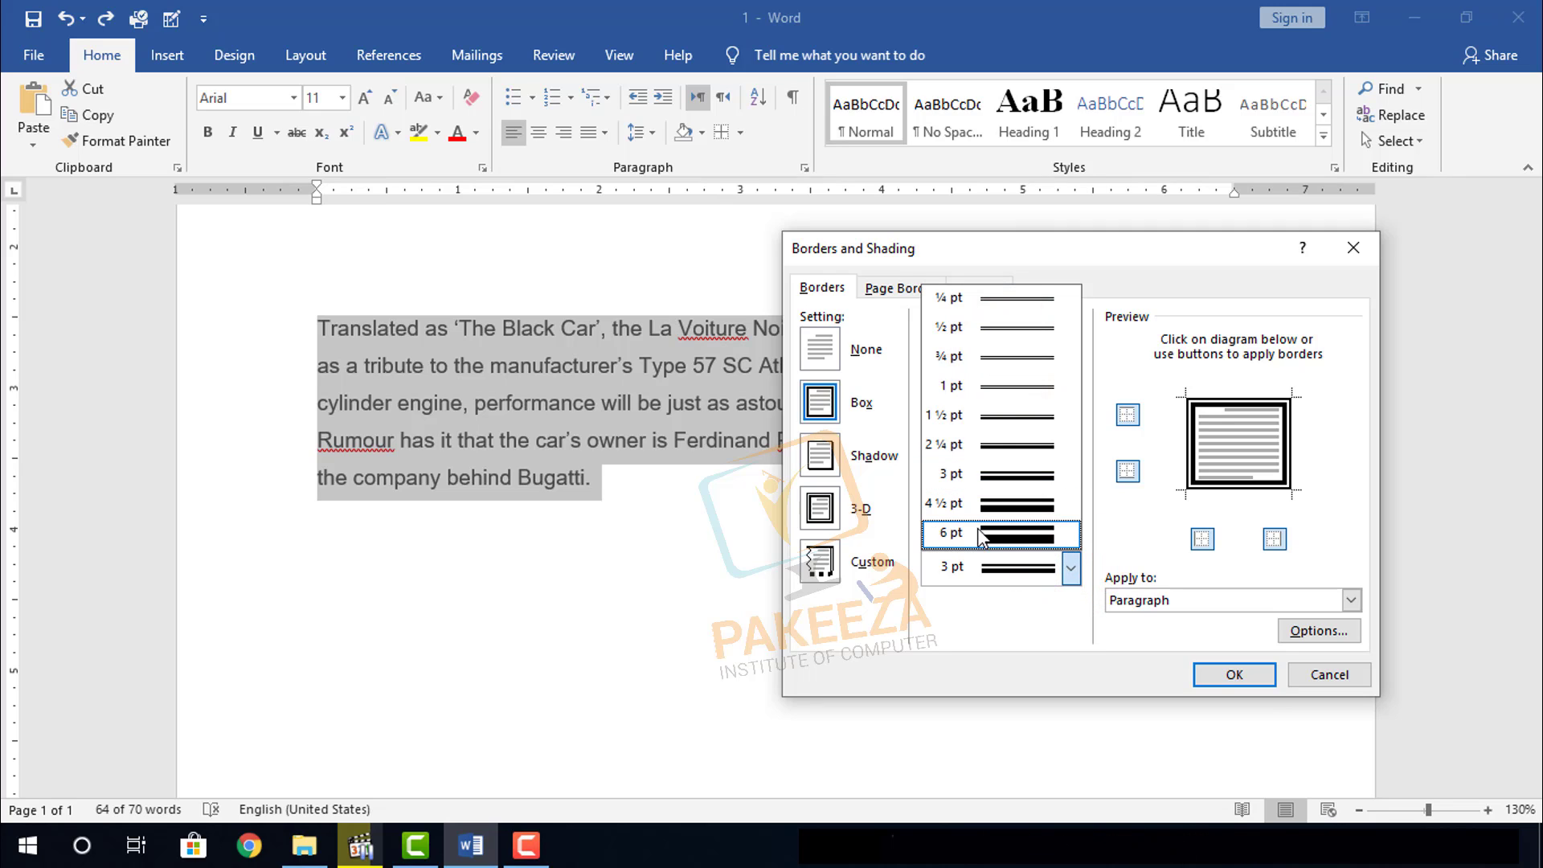
pyautogui.click(1128, 538)
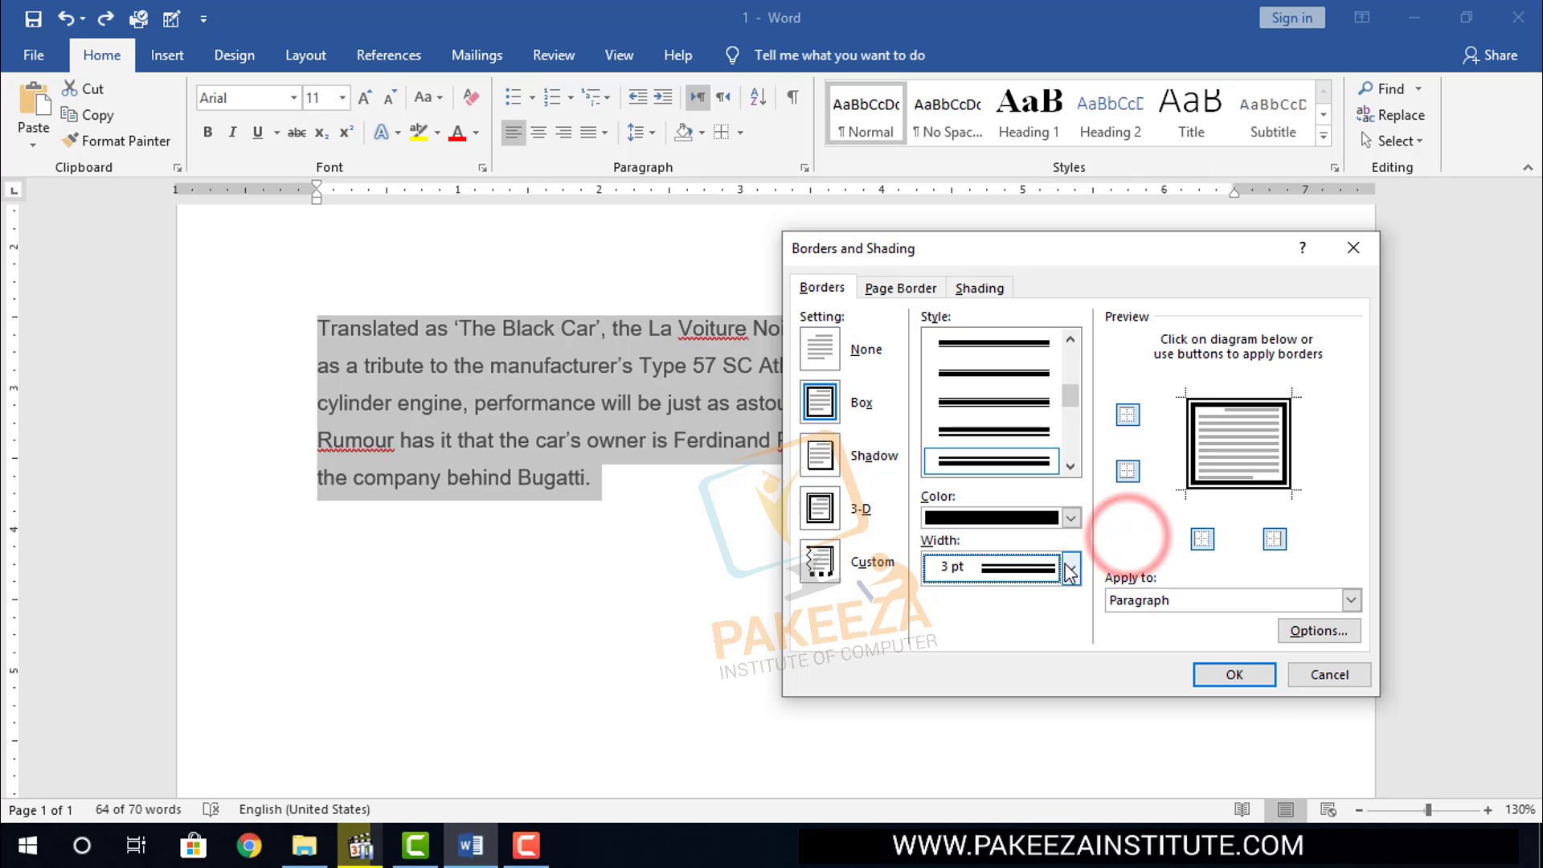
# Restore the diagonal-striped line style, apply the Box border to the selected paragraphs, and undo it
pyautogui.click(1069, 412)
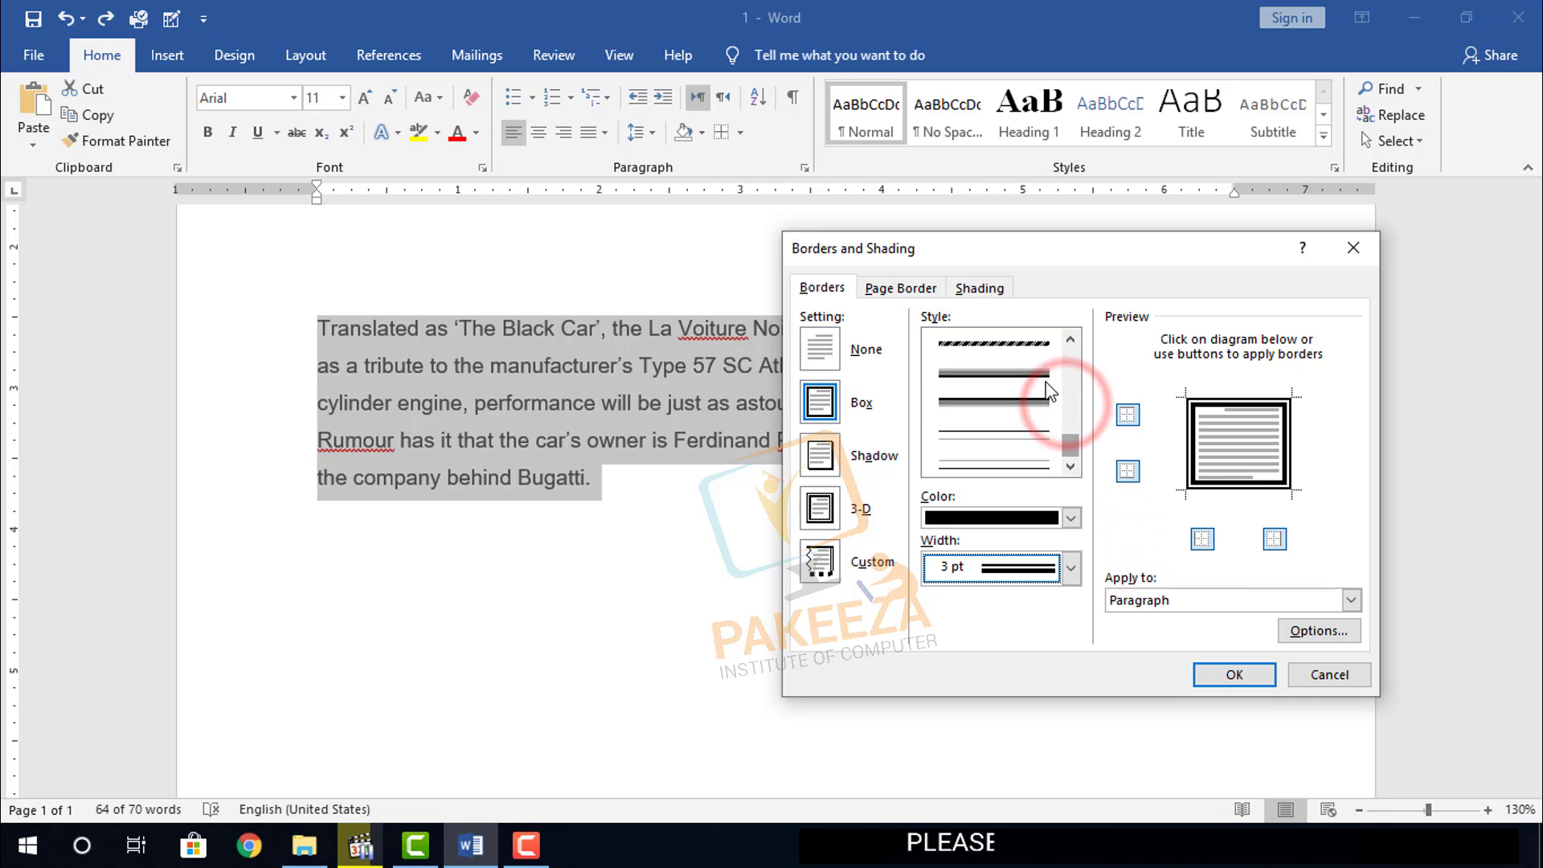
pyautogui.click(1024, 344)
pyautogui.click(1231, 673)
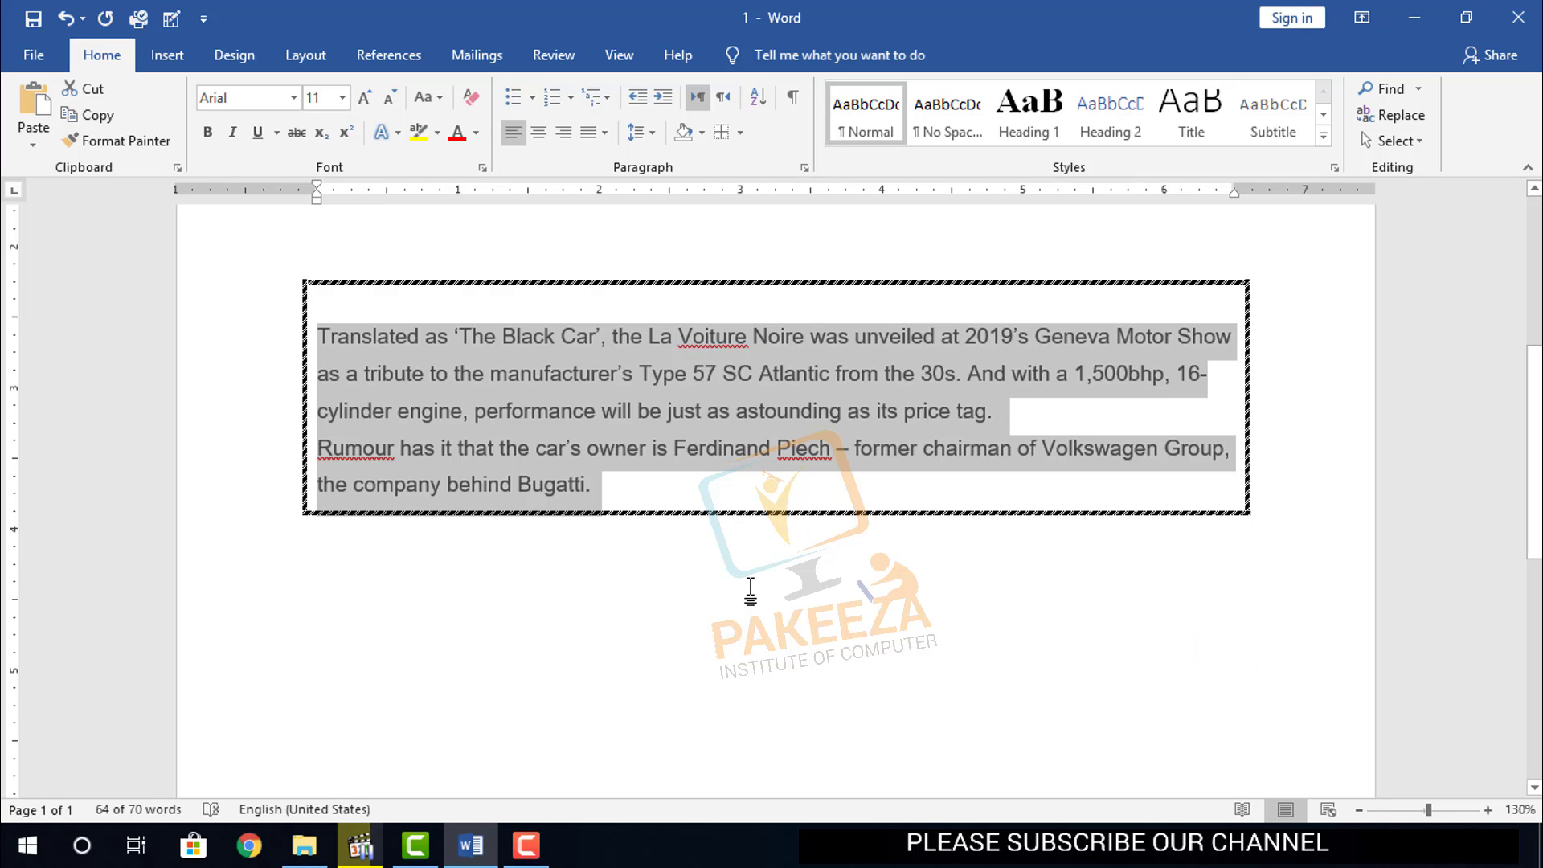
pyautogui.hotkey('ctrl', 'z')
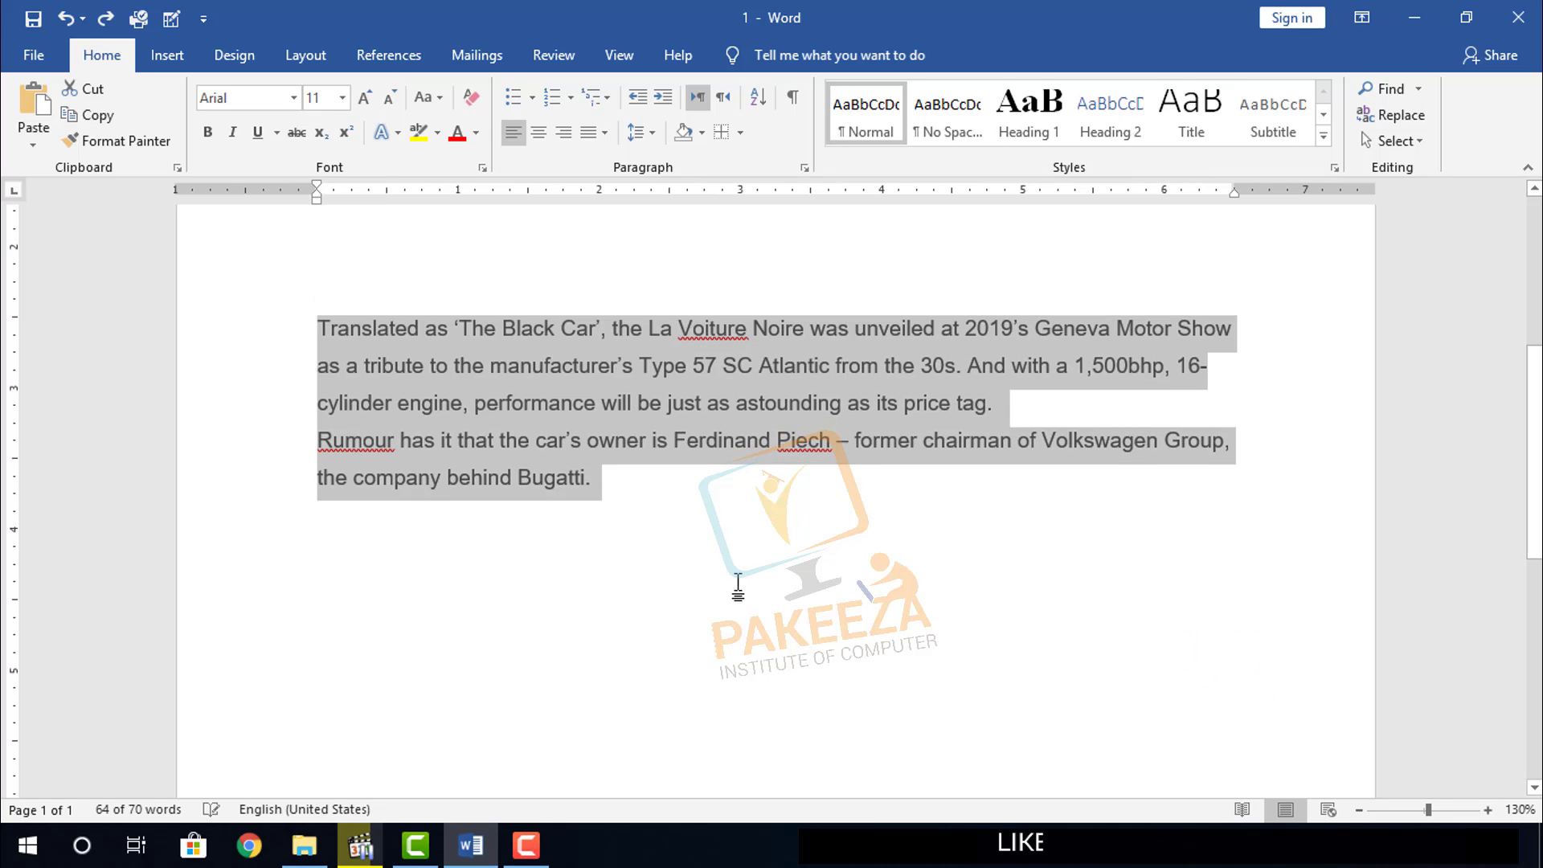
# Apply a 3 pt Box border with a thick-and-thin double-line style to the selected paragraphs
pyautogui.click(740, 133)
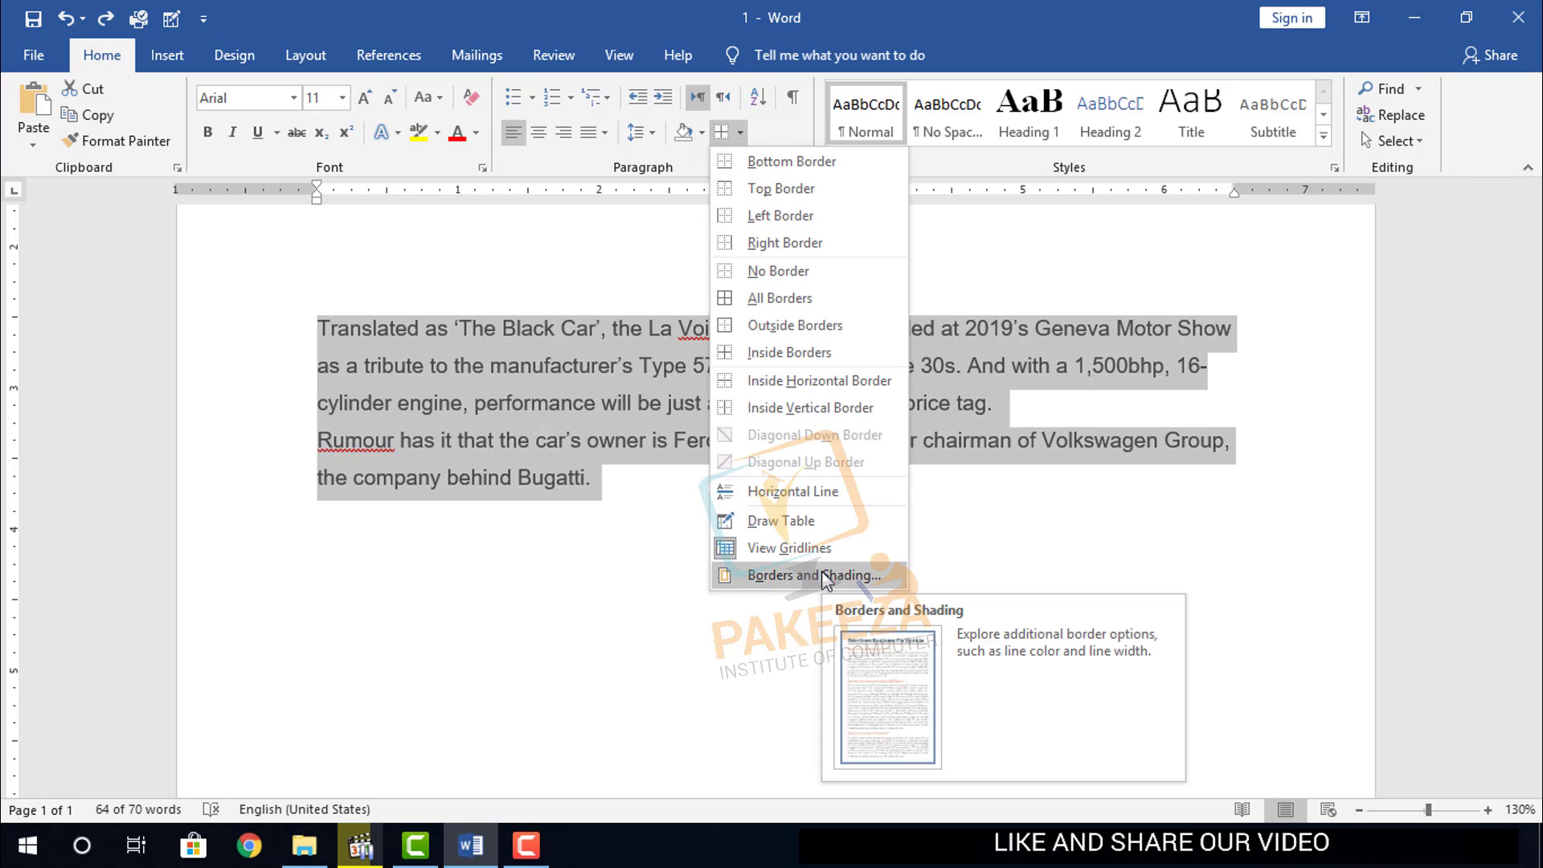
pyautogui.click(824, 576)
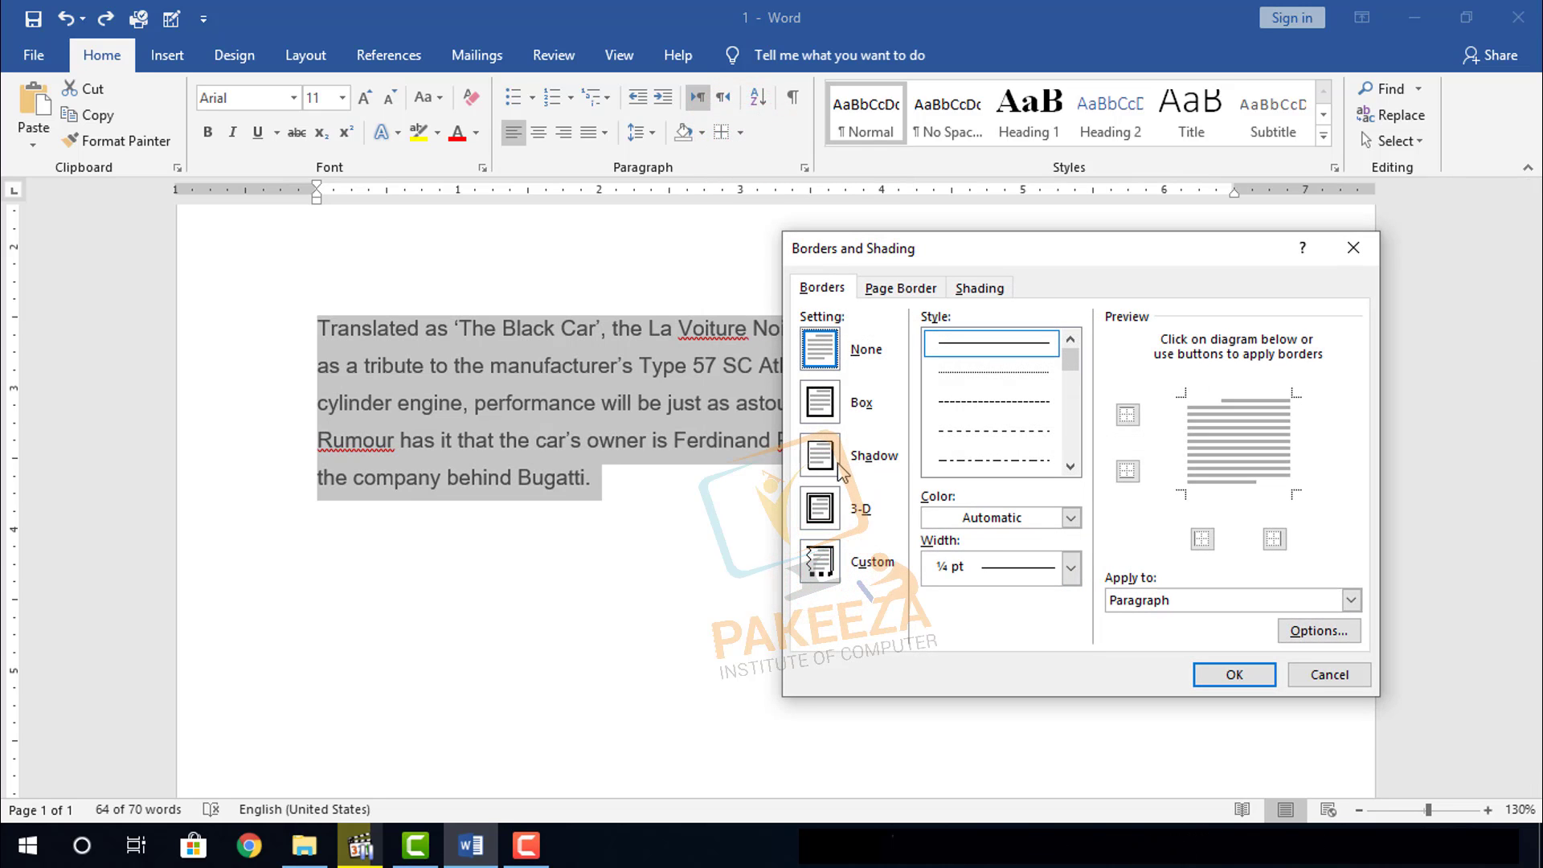
pyautogui.click(819, 402)
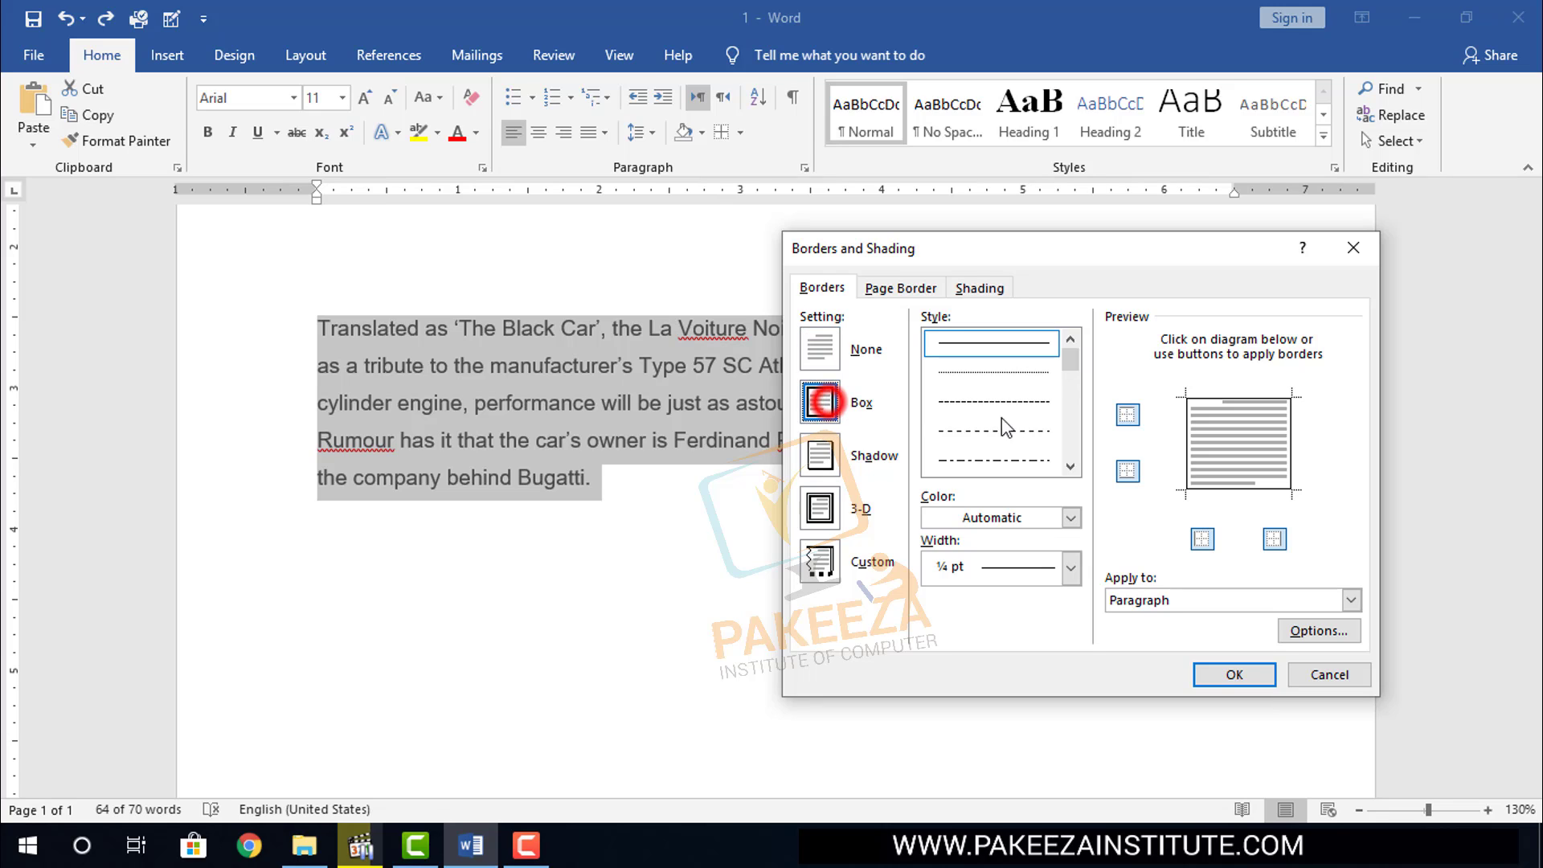
pyautogui.moveTo(1066, 358)
pyautogui.mouseDown()
pyautogui.moveTo(1052, 402)
pyautogui.moveTo(1054, 374)
pyautogui.mouseUp()
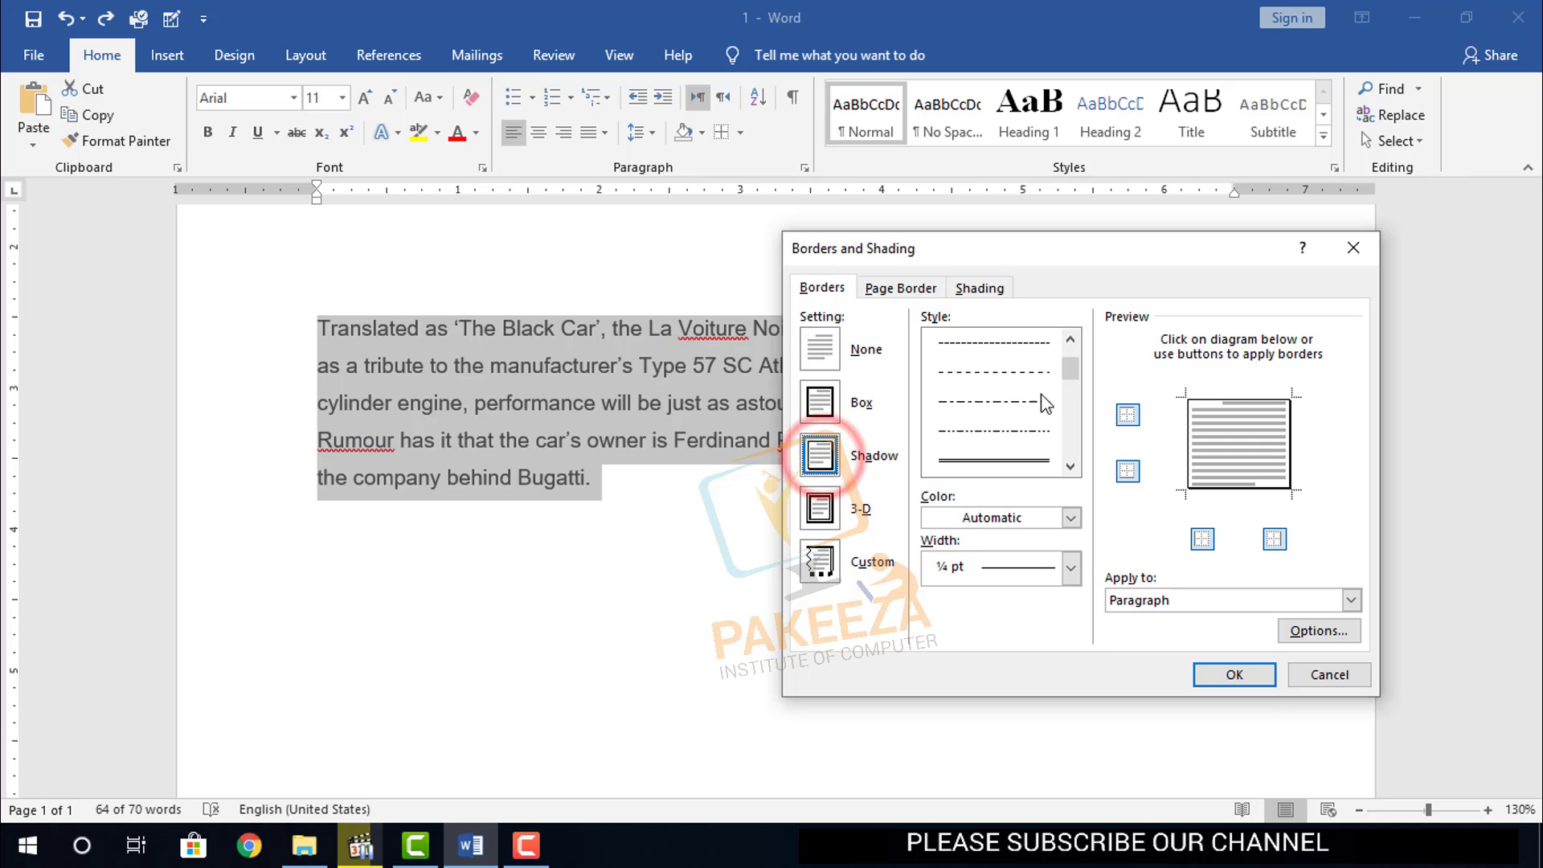
pyautogui.click(819, 402)
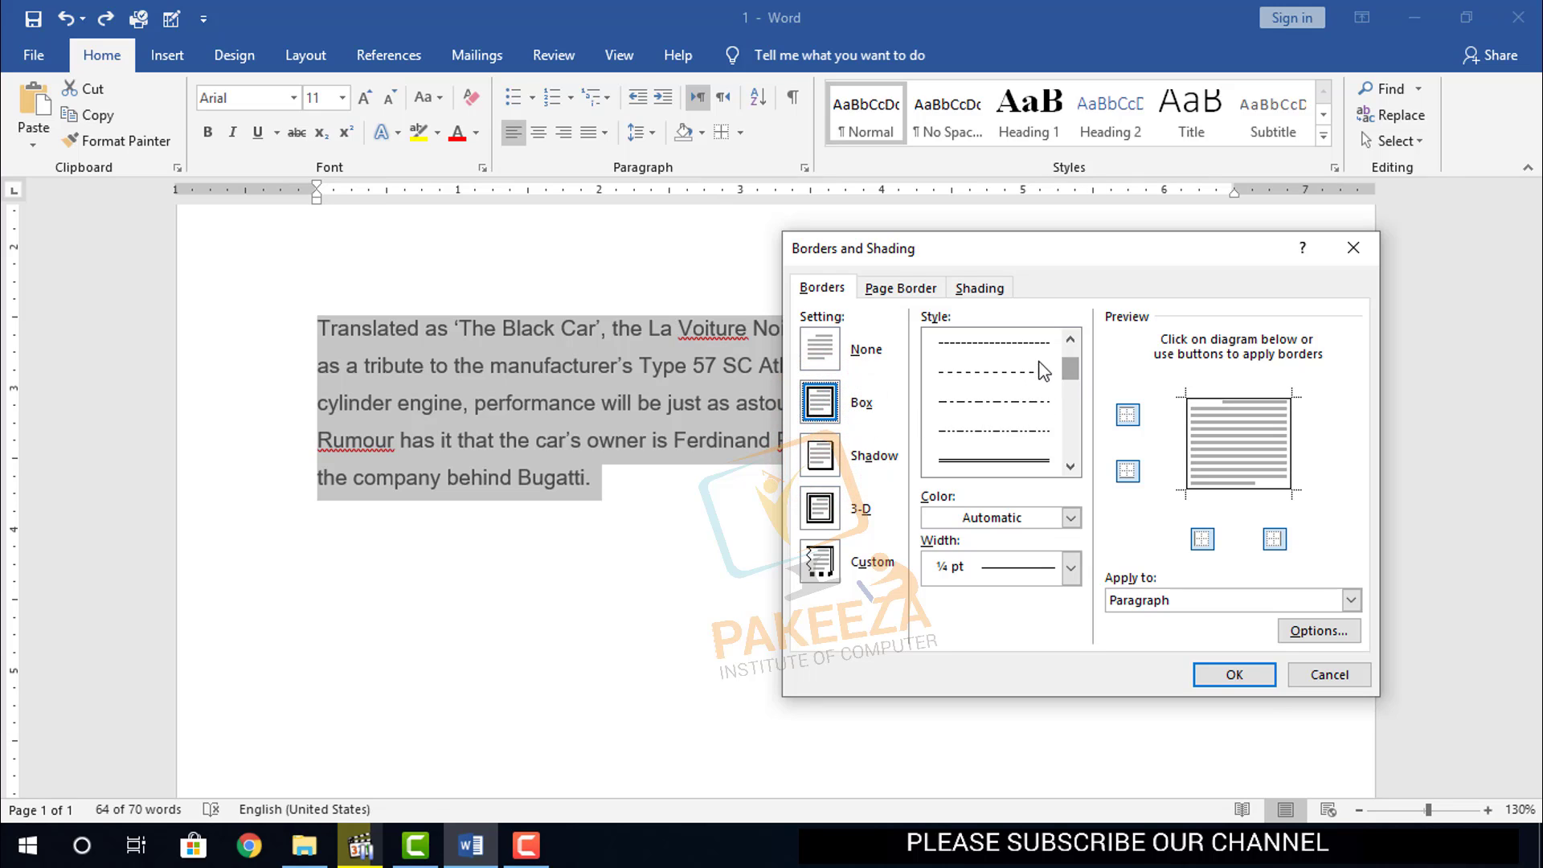
pyautogui.moveTo(1074, 372); pyautogui.dragTo(1069, 396)
pyautogui.click(999, 373)
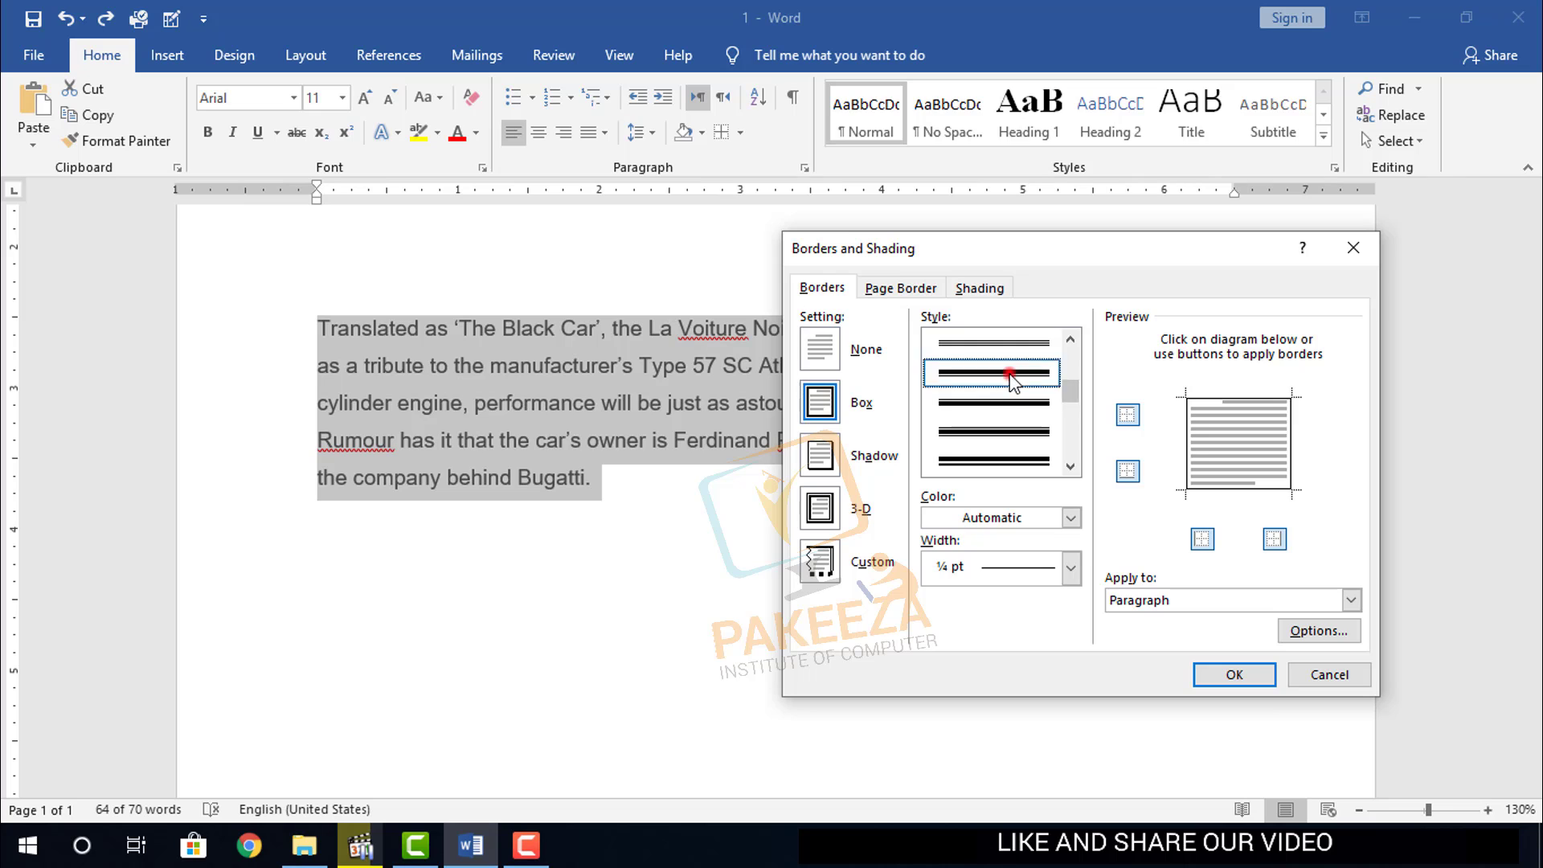
pyautogui.click(1222, 671)
# Change the selected paragraphs' border setting to Shadow, keeping the 3 pt thick-and-thin line style
pyautogui.click(740, 133)
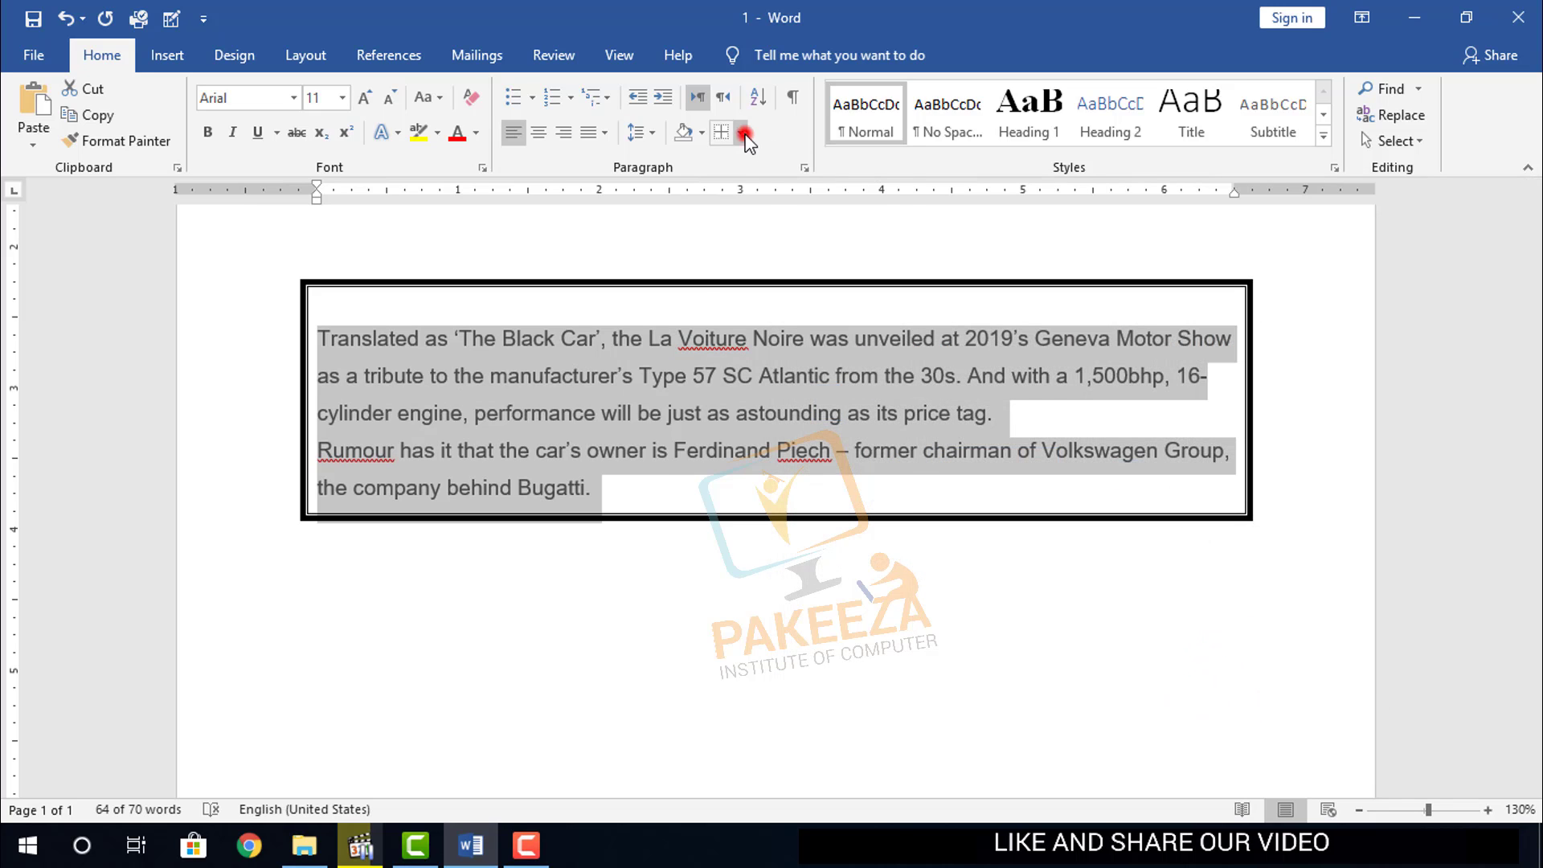
pyautogui.click(796, 576)
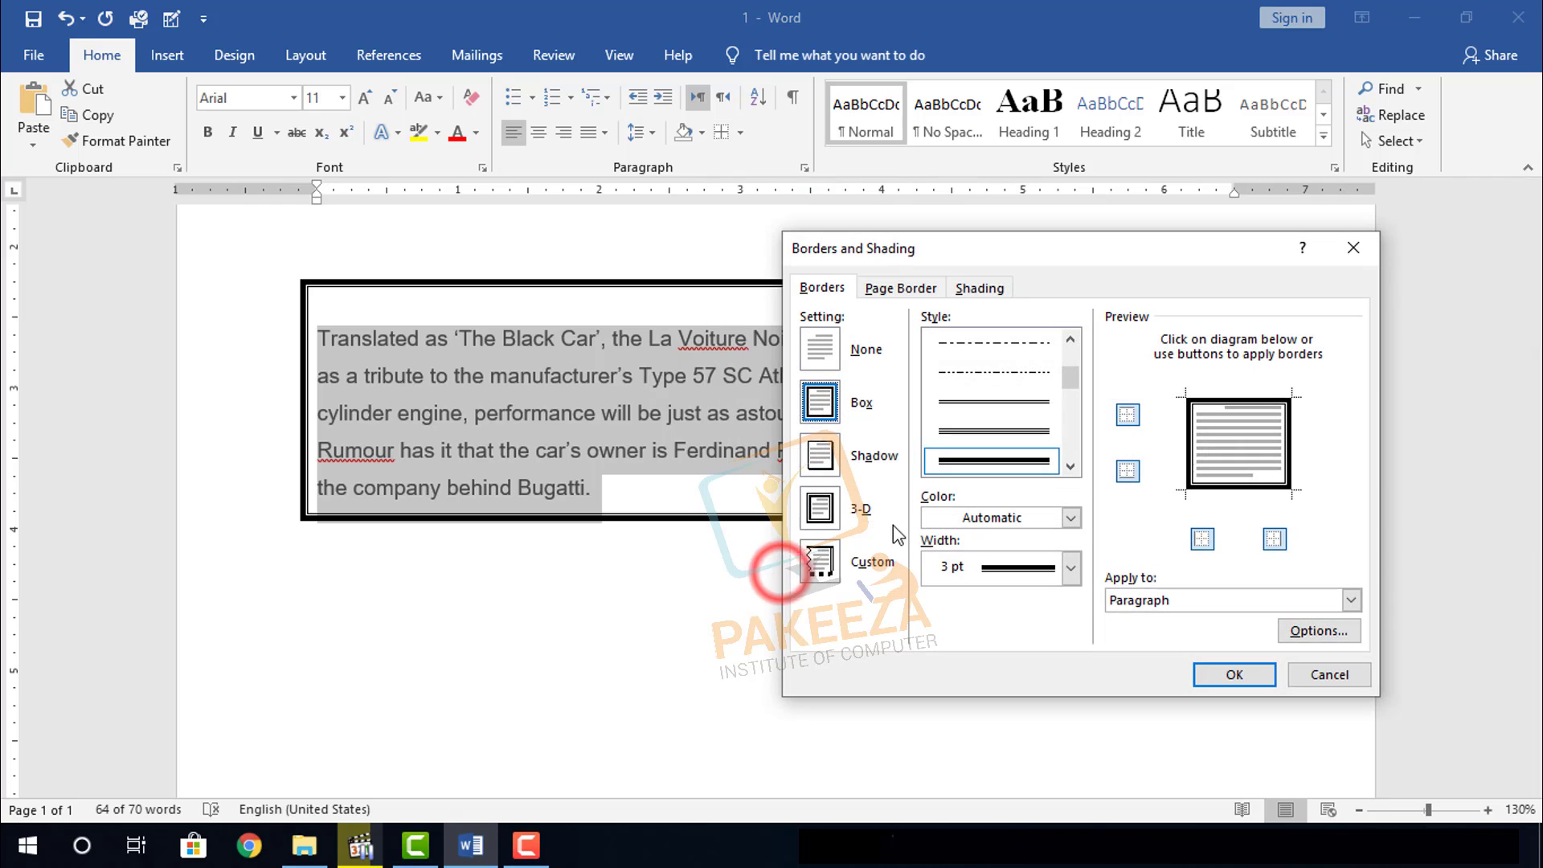
pyautogui.click(821, 470)
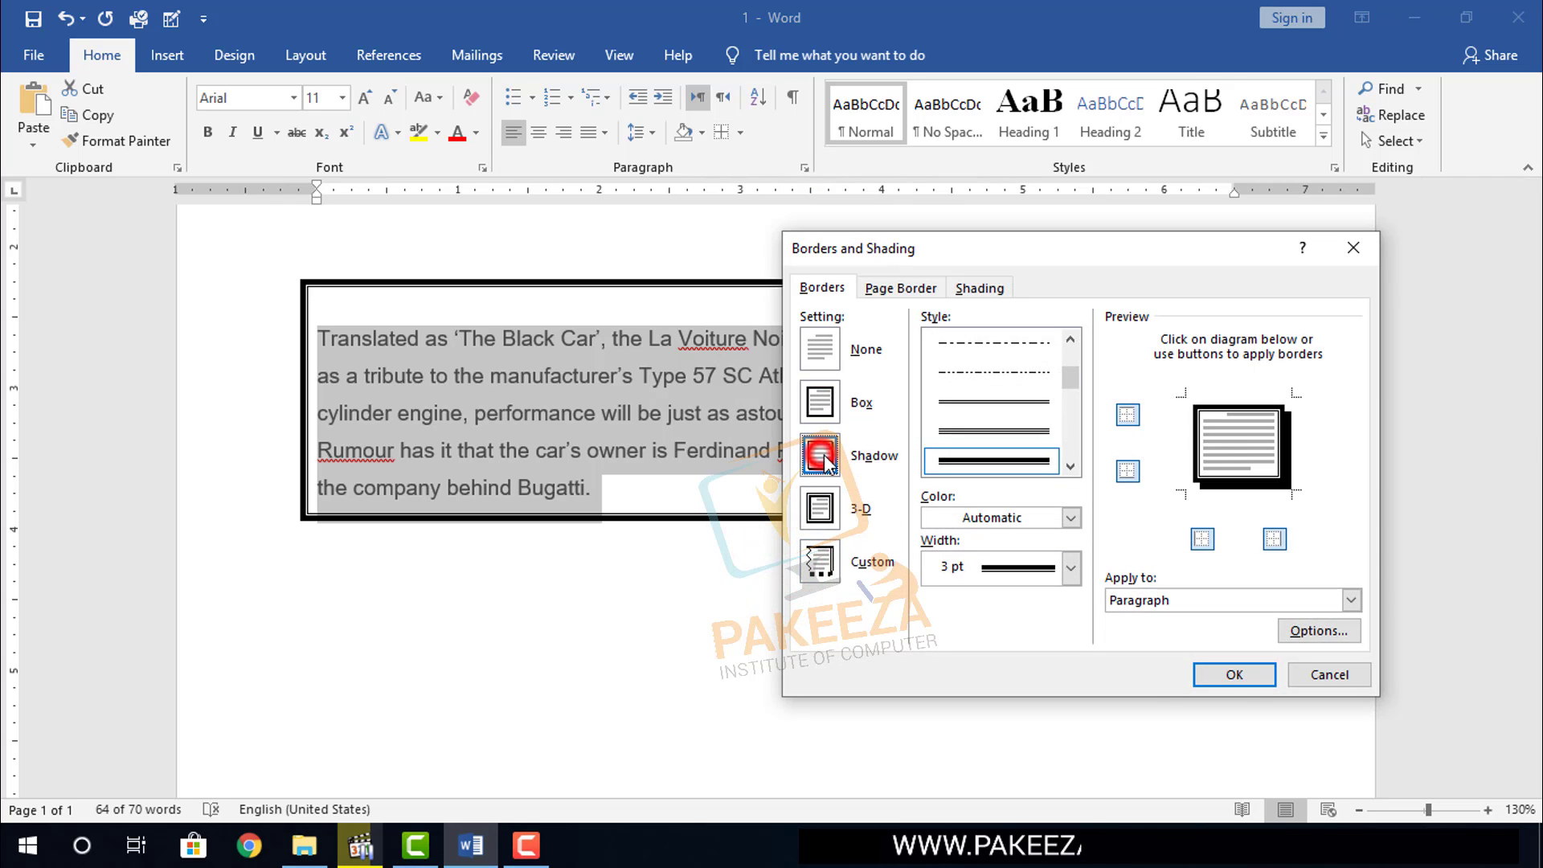
pyautogui.click(1225, 670)
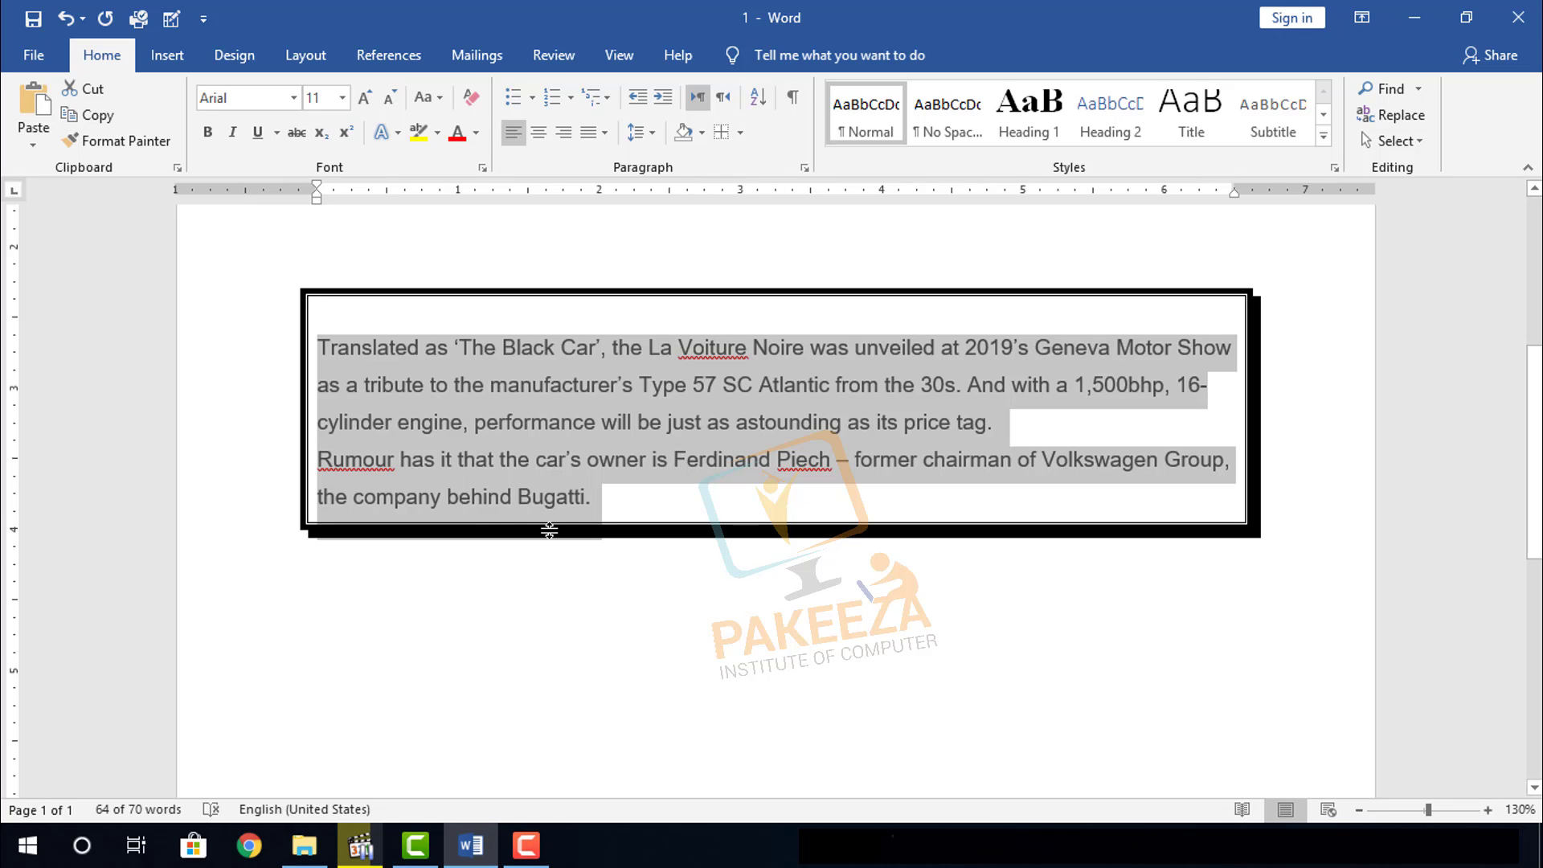
# Change the selected paragraphs' border setting to 3-D and apply it
pyautogui.click(743, 134)
pyautogui.click(763, 574)
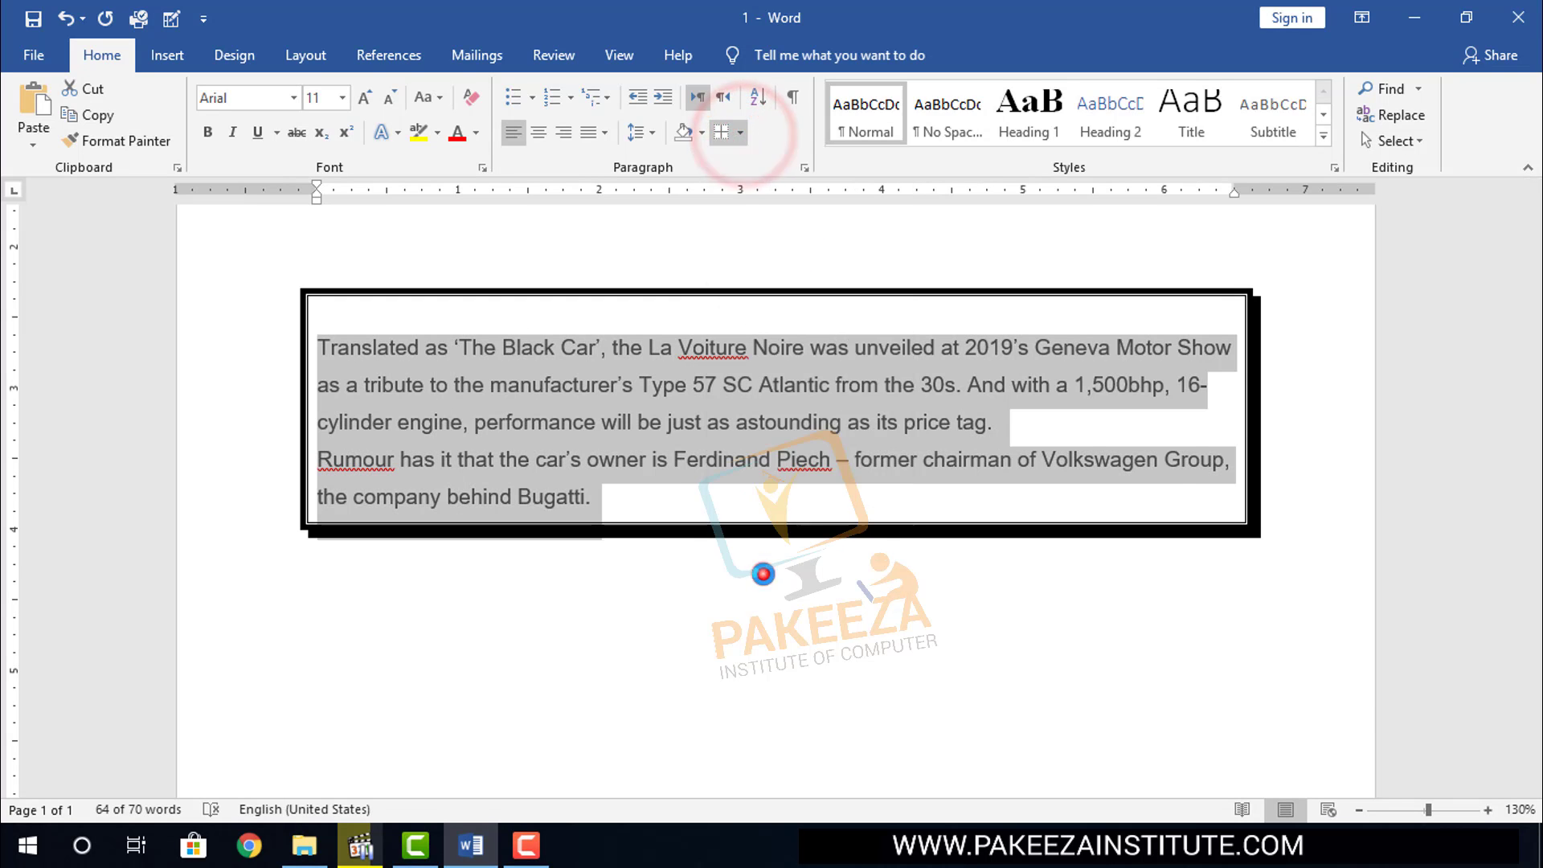
pyautogui.click(819, 508)
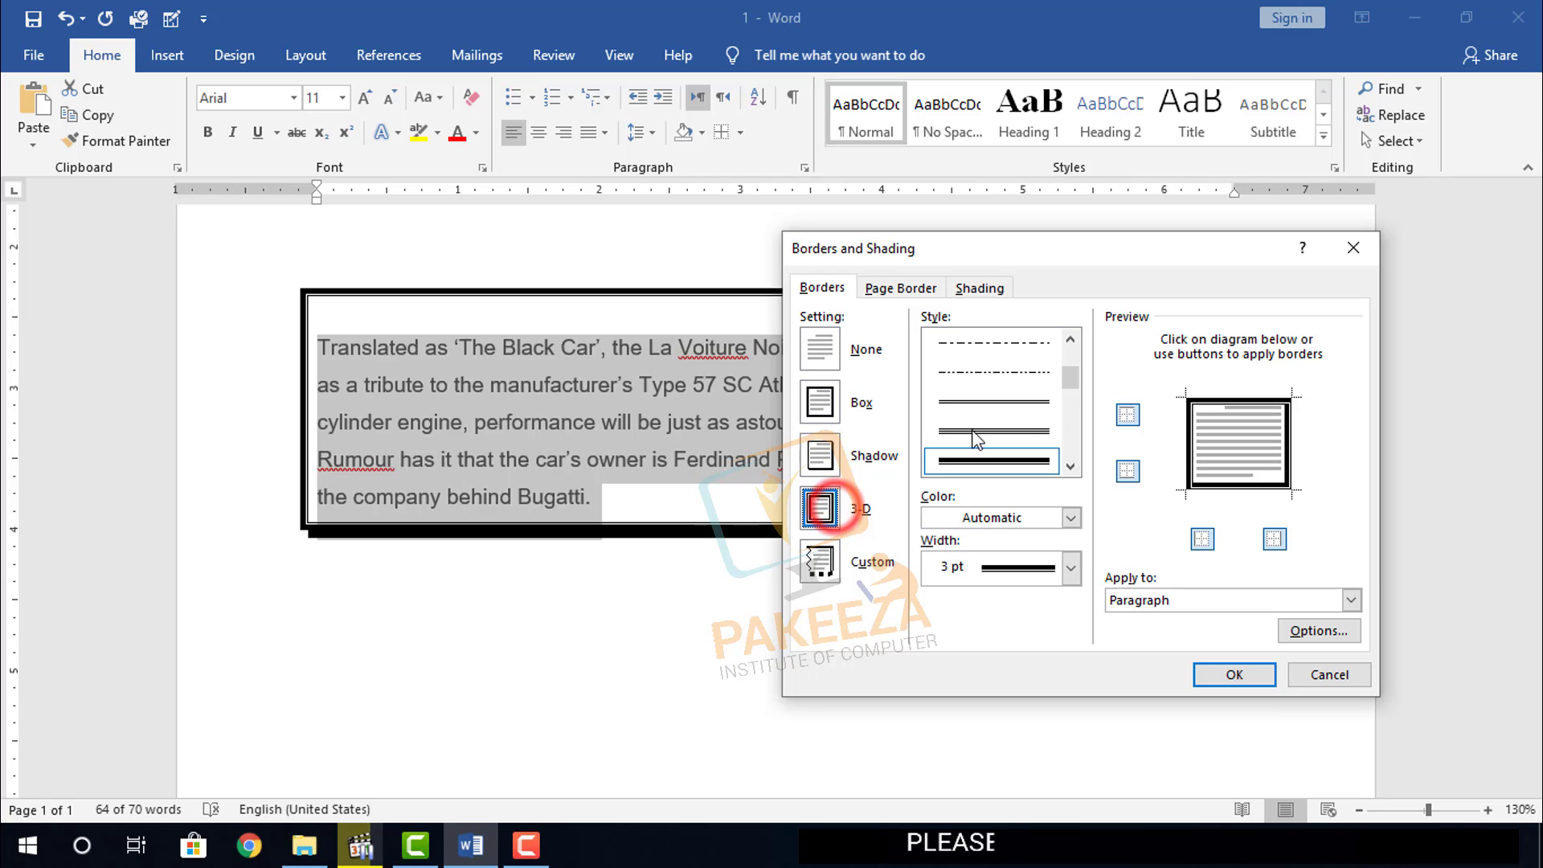
pyautogui.click(1234, 674)
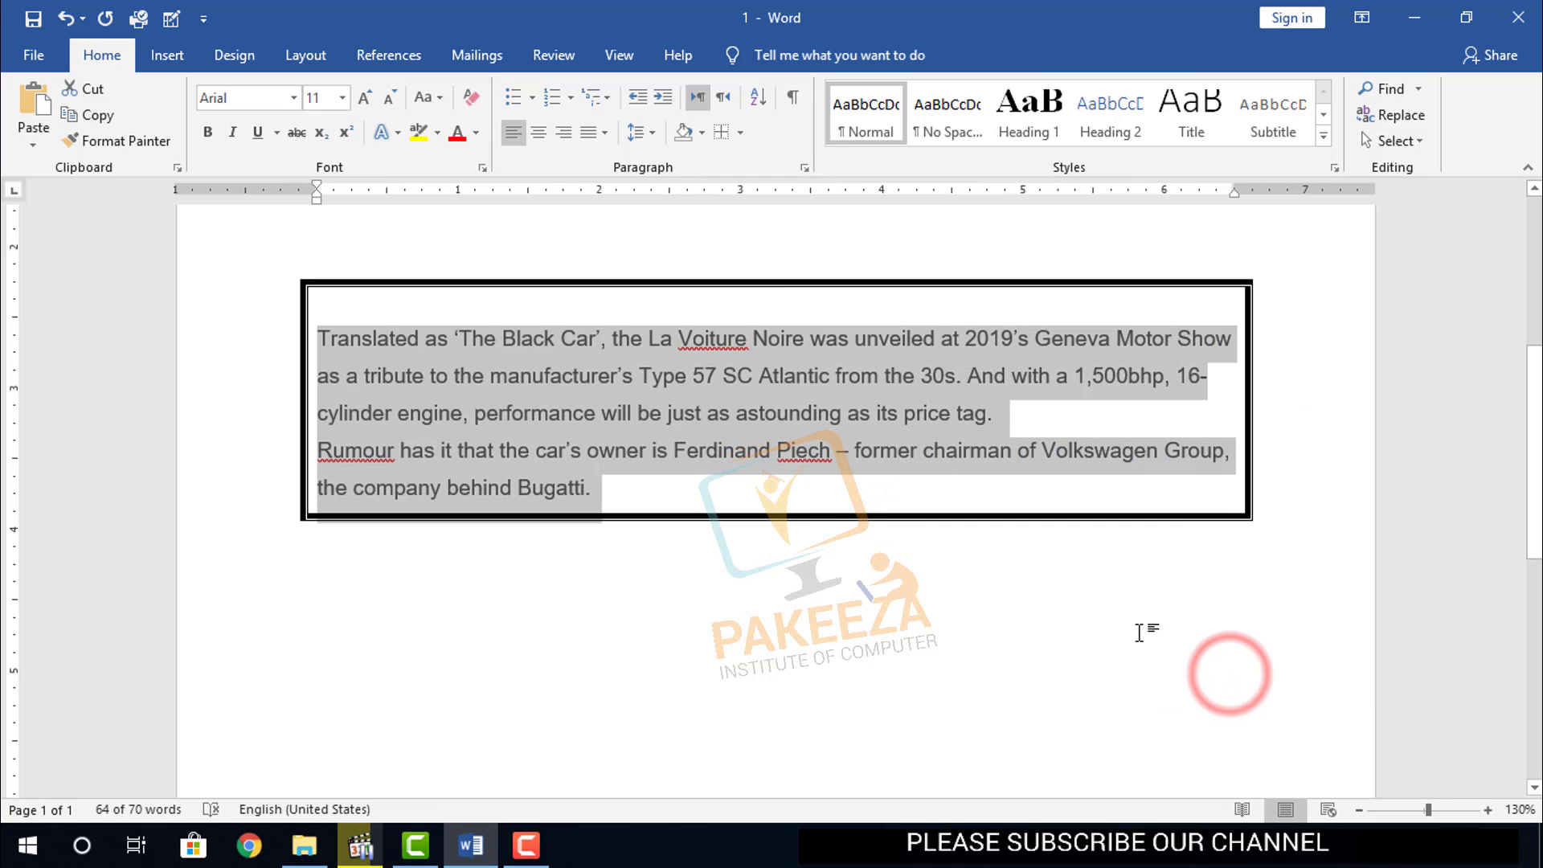
# Choose the Custom border setting for the selected paragraphs in the Borders and Shading dialog
pyautogui.click(740, 133)
pyautogui.click(760, 577)
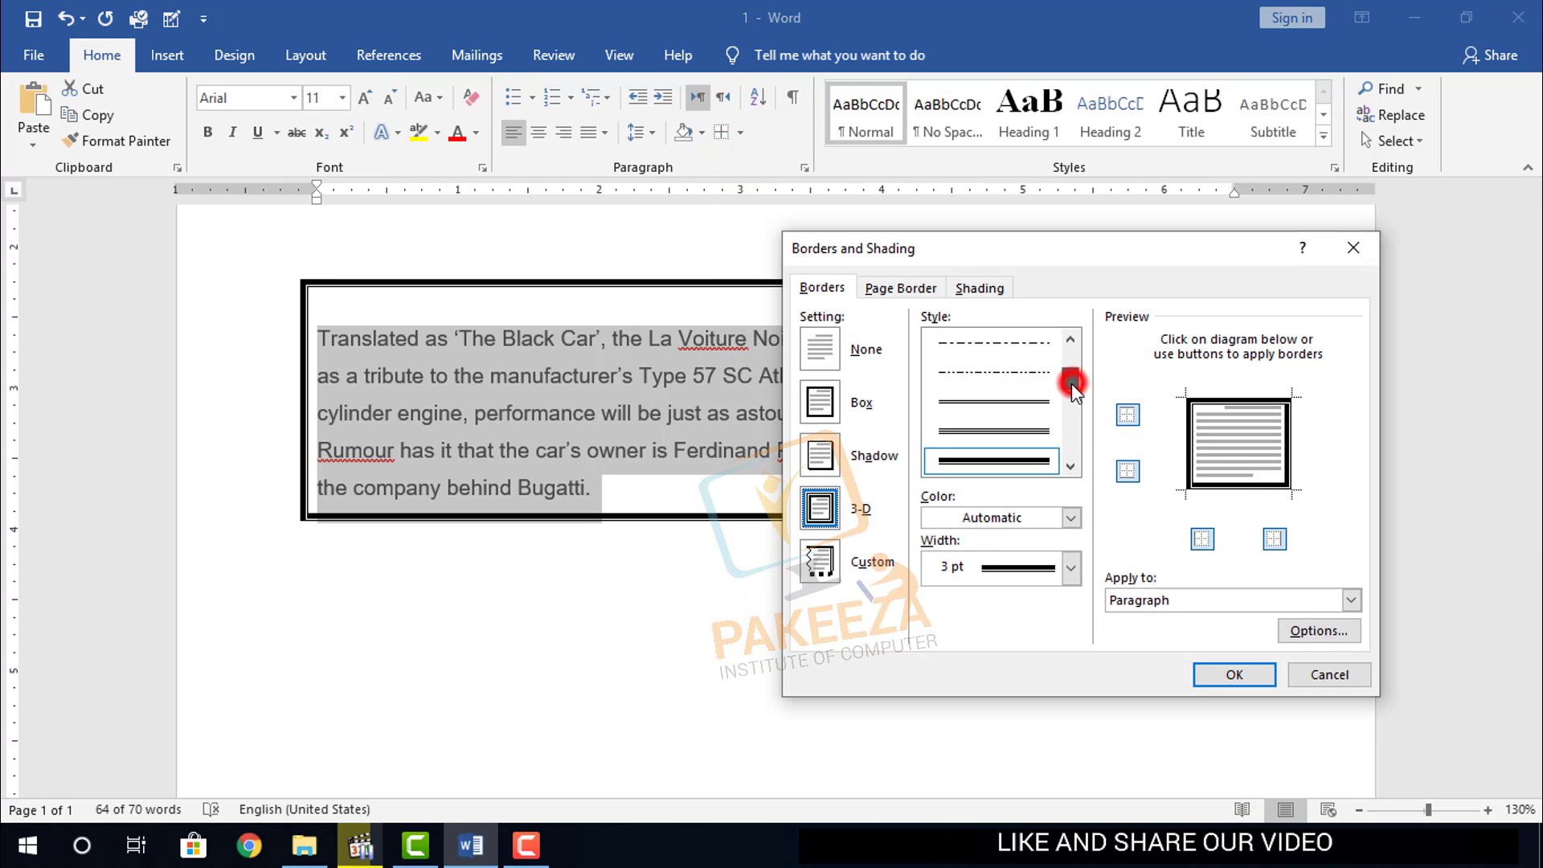
pyautogui.moveTo(1072, 383); pyautogui.dragTo(1069, 411)
pyautogui.click(828, 564)
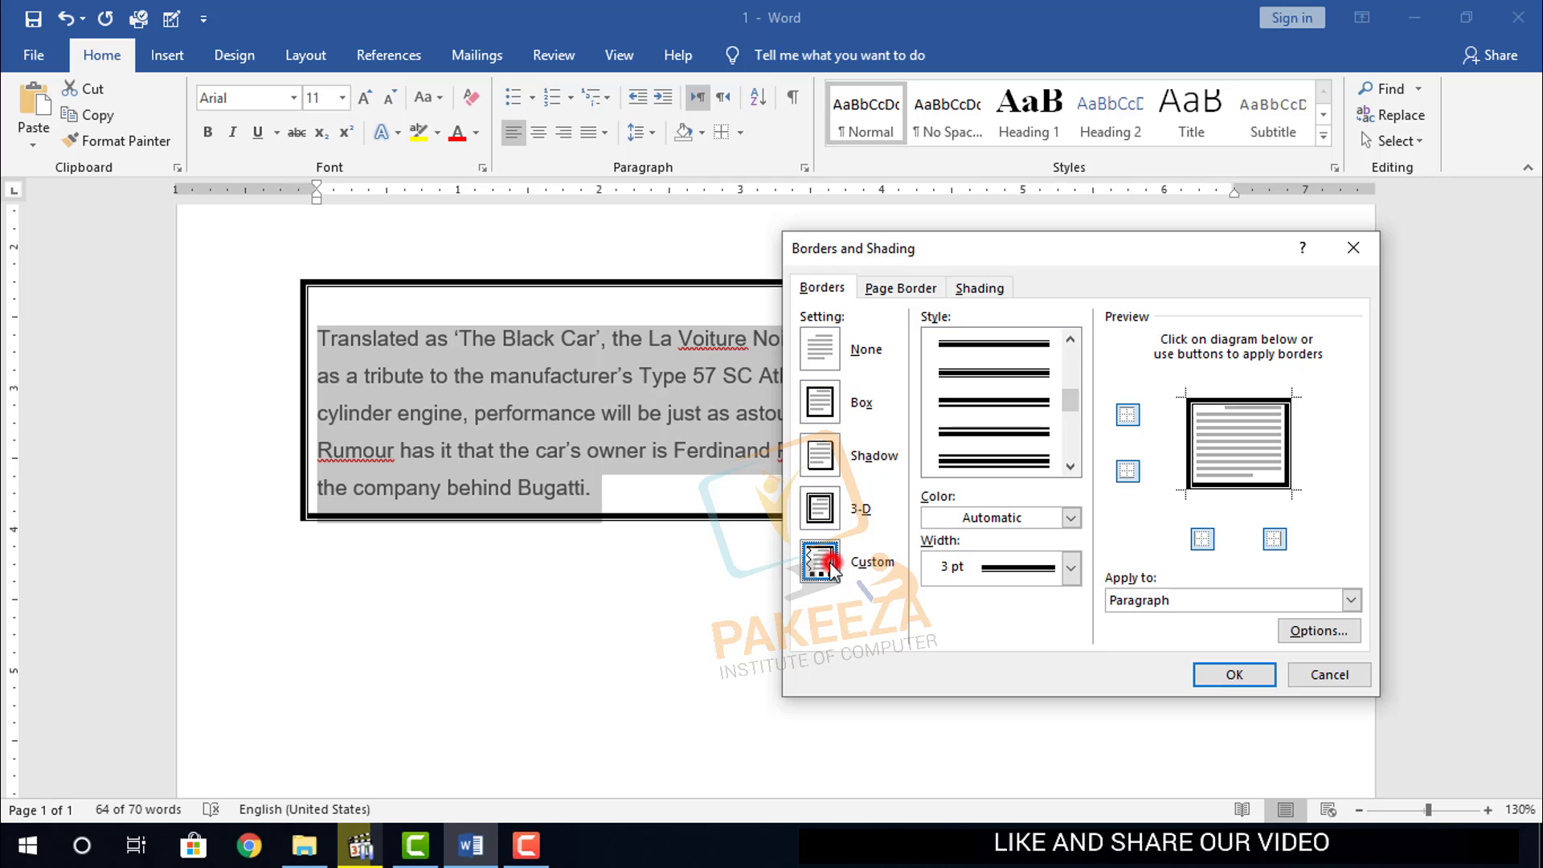